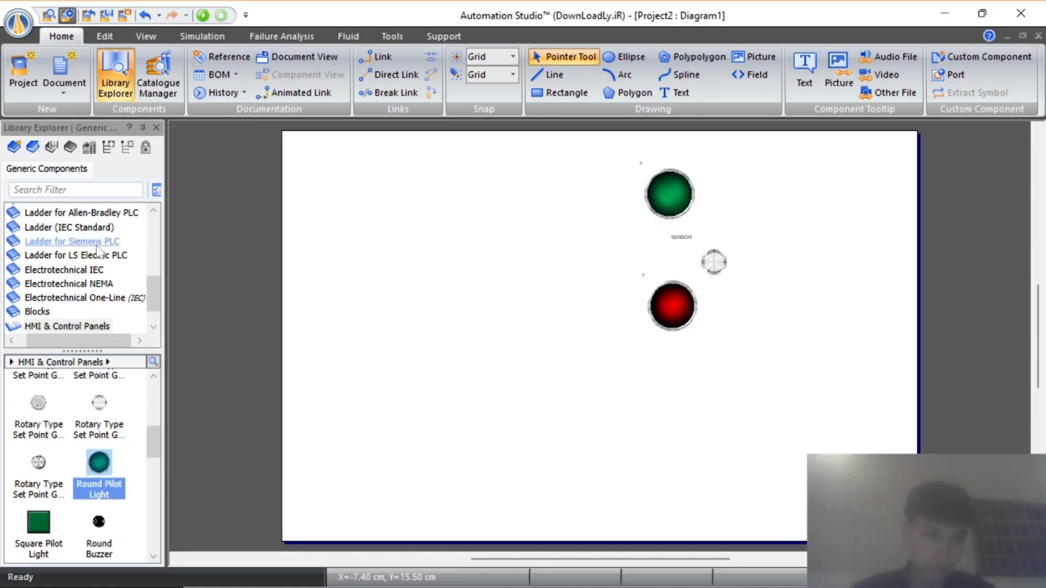
Place a Ladder for Siemens PLC rung on the diagram beside the pilot lights.
left_click(76, 255)
left_click(72, 241)
left_click_drag(38, 389, 518, 269)
scroll(546, 246, "up", 2)
left_click(678, 294)
scroll(679, 273, "down", 3)
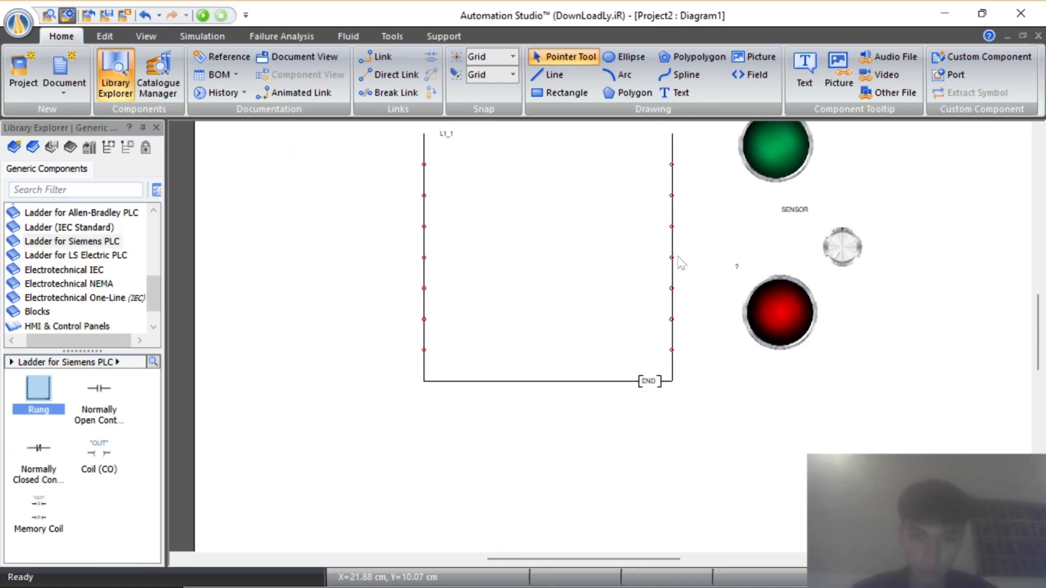
scroll(656, 267, "up", 1)
Place one 24 V power supply and two Common (0 Volts) sources from the JIC electrical library outside the ladder's left rail.
left_click(44, 311)
scroll(58, 308, "up", 4)
left_click(60, 230)
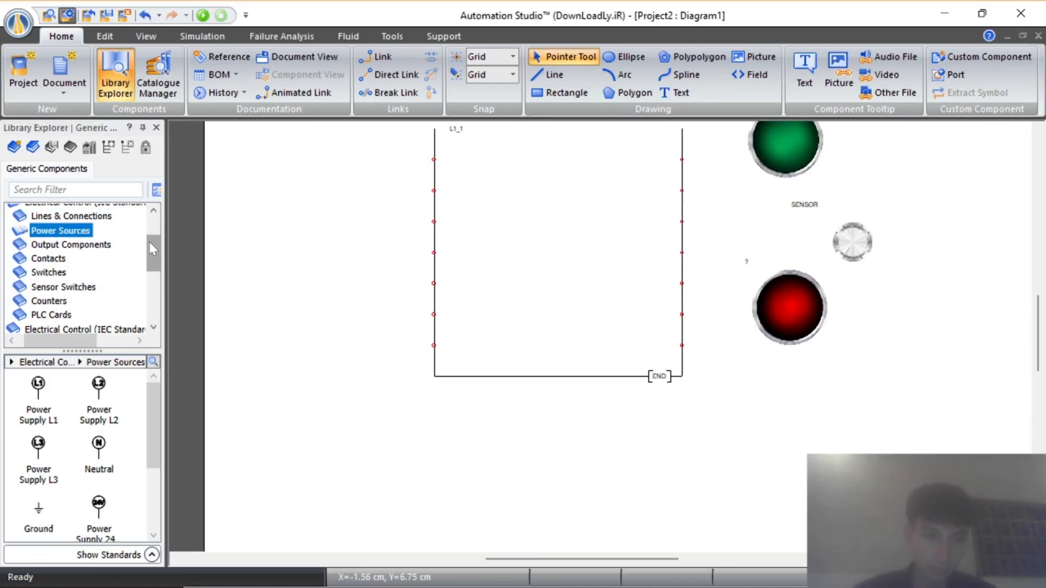
scroll(98, 463, "down", 1)
left_click_drag(99, 479, 372, 173)
left_click_drag(38, 518, 327, 293)
scroll(98, 468, "down", 1)
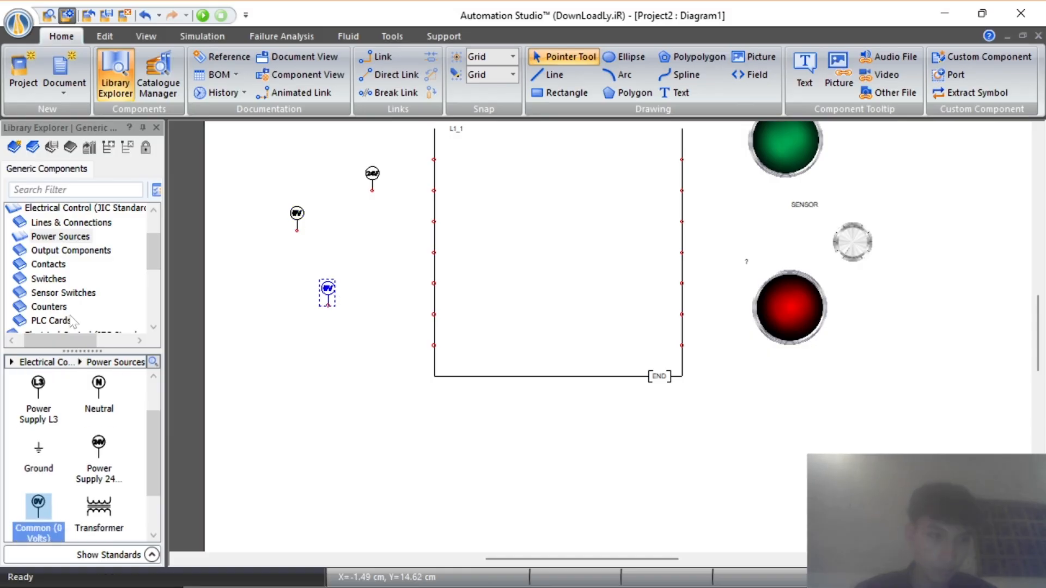
Place a PLC Input Card at the ladder's left rail and move the 24 V supply to the left of it.
left_click(69, 320)
scroll(381, 261, "up", 3)
left_click_drag(38, 390, 410, 235)
double_click(368, 288)
left_click(962, 126)
left_click_drag(366, 290, 335, 291)
Place a PLC Output Card at the ladder's right rail.
left_click_drag(98, 390, 718, 236)
scroll(697, 422, "down", 4)
scroll(697, 422, "up", 2)
scroll(697, 422, "down", 1)
left_click(696, 283)
scroll(696, 282, "up", 2)
Rotate a 0 V source and attach it to the COM terminal of the input card.
left_click(327, 371)
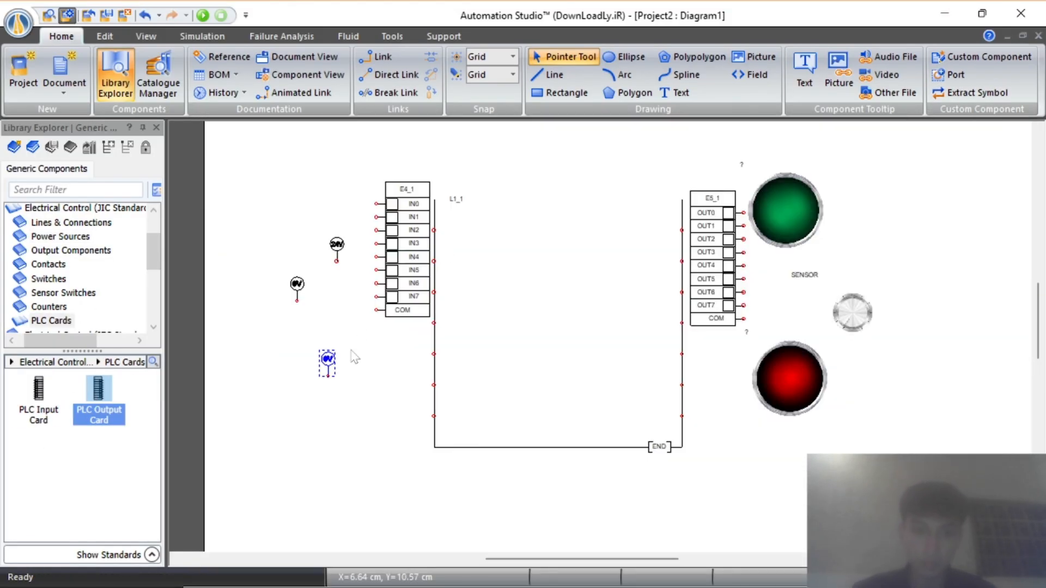
right_click(338, 308)
left_click_drag(327, 371, 349, 310)
left_click(595, 149)
Rotate the 24 V supply and the remaining 0 V source, and attach them to the output card's OUT0 and COM terminals.
left_click_drag(797, 206, 752, 206)
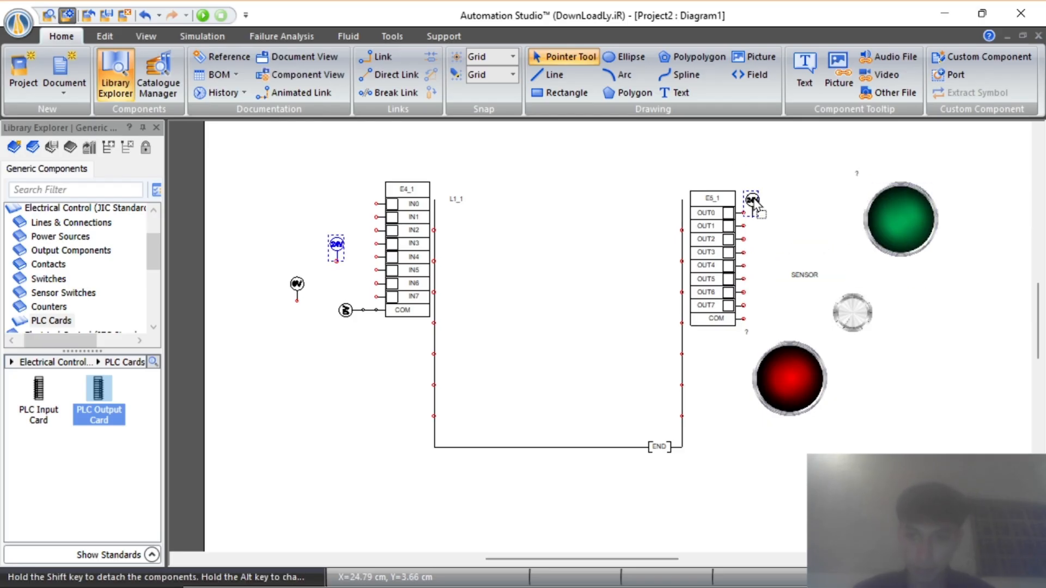
right_click(752, 207)
left_click(648, 368)
right_click(766, 289)
left_click_drag(767, 302, 761, 332)
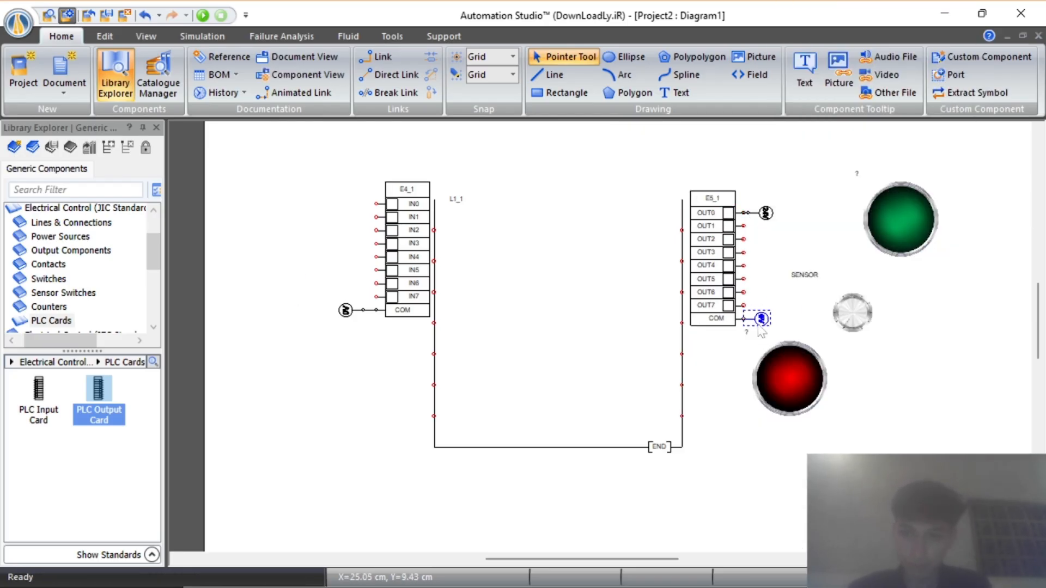
Arrange the green light, the sensor dial and the red light in a column beside the output card.
left_click_drag(790, 380, 816, 427)
left_click_drag(902, 219, 829, 223)
left_click_drag(853, 313, 817, 326)
Place a Normally Open Contact from the JIC electrical library on the ladder's first line and wire it to the right rail.
left_click(48, 264)
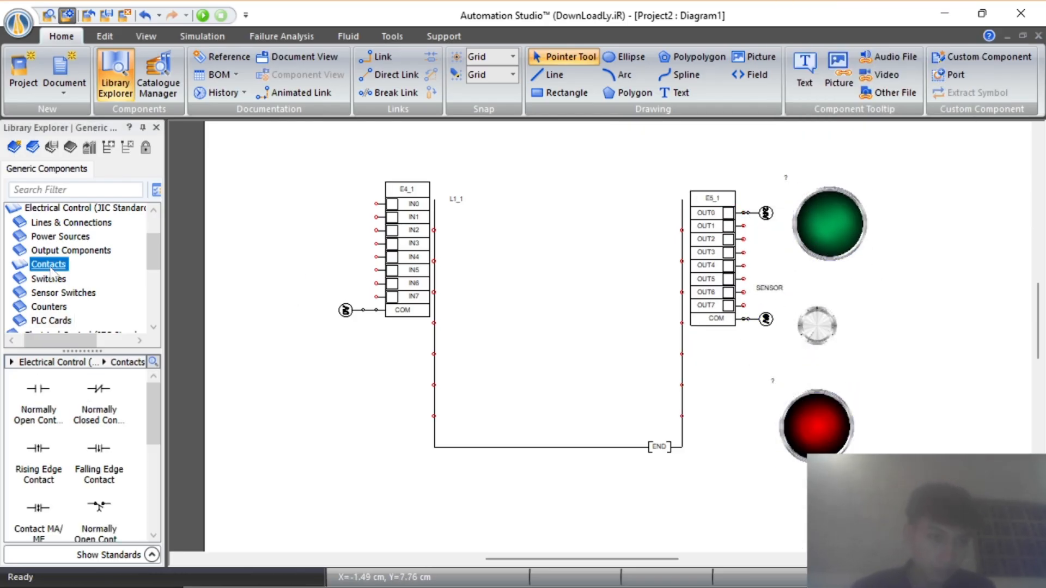
left_click_drag(38, 388, 456, 231)
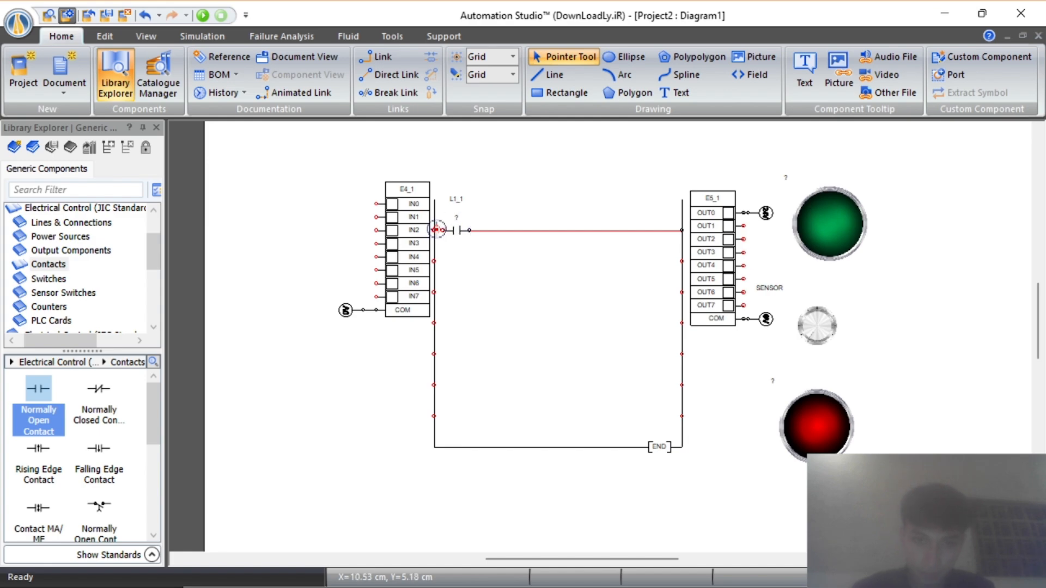
Replace the Siemens ladder rung with a Ladder (IEC Standard) rung between the PLC cards and attach the contact to its first line.
scroll(127, 448, "down", 2)
left_click(55, 293)
left_click(55, 222)
scroll(55, 262, "down", 3)
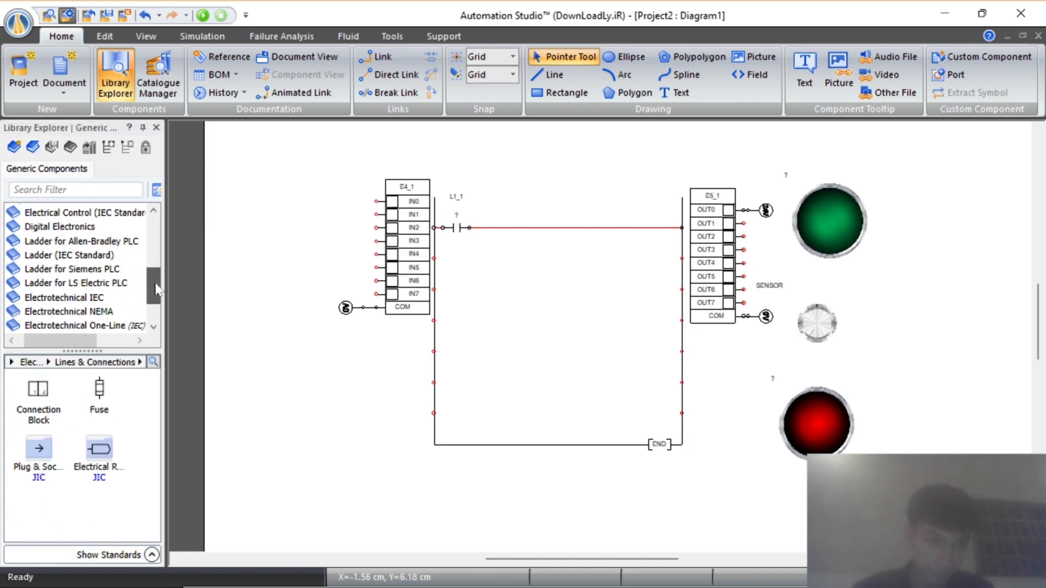
left_click(27, 285)
left_click(71, 269)
left_click(70, 255)
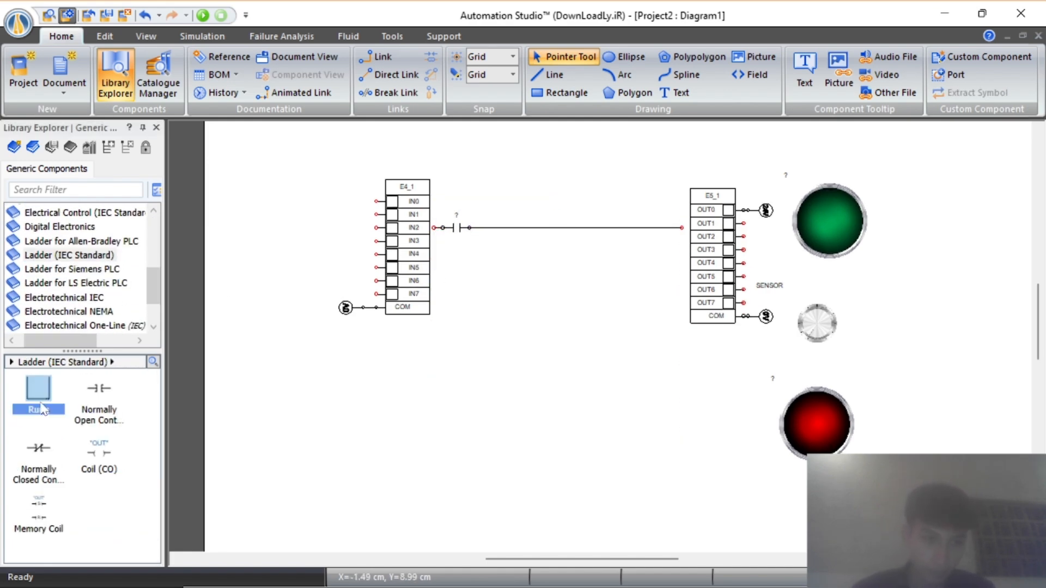
left_click_drag(39, 389, 564, 184)
left_click(436, 228)
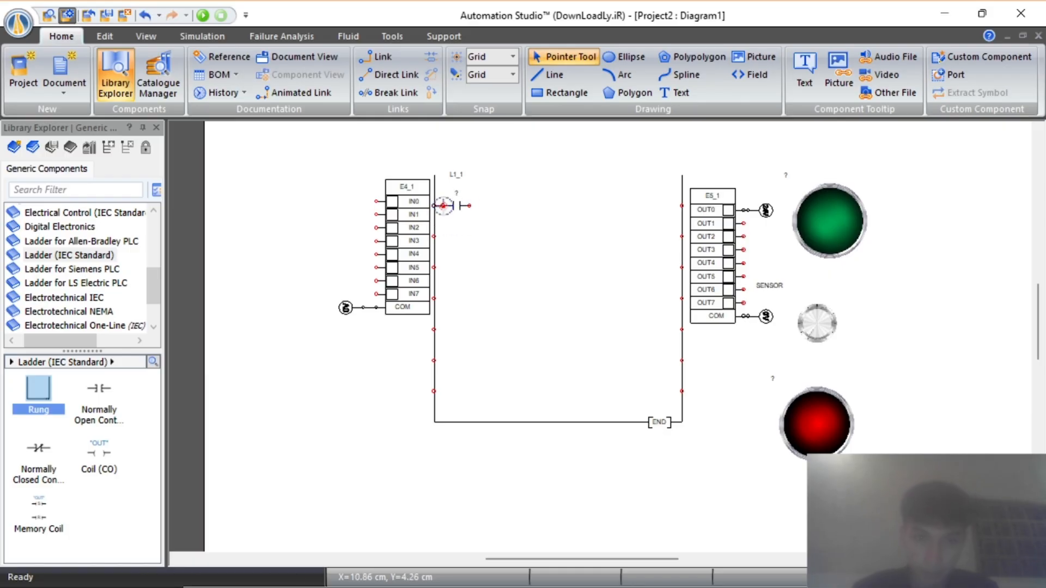
Browse the component library, examining the ladder, electrotechnical, digital electronics, blocks and HMI & Control Panels categories for suitable parts.
scroll(147, 294, "up", 2)
scroll(147, 295, "down", 2)
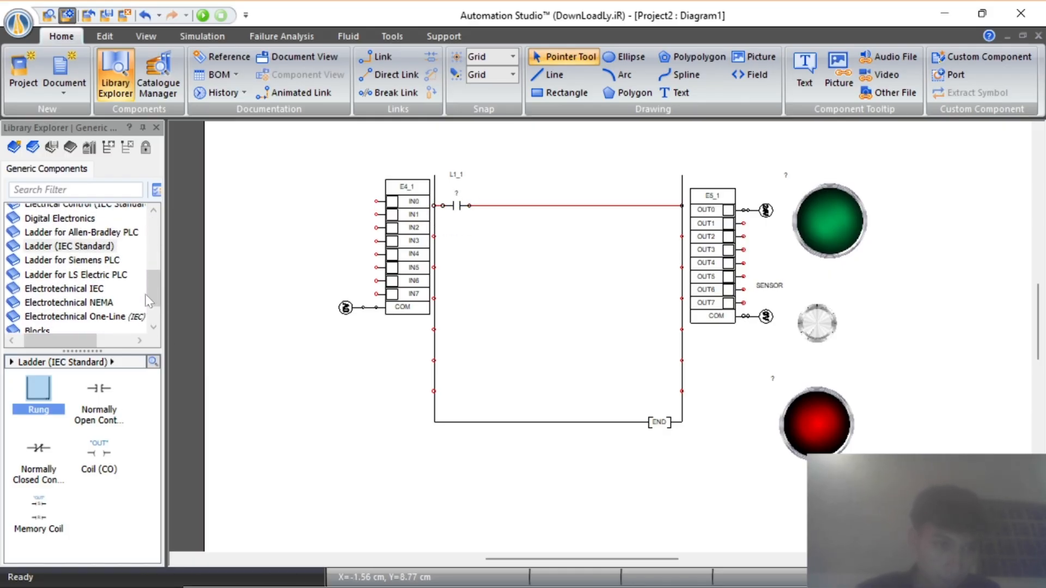
left_click(85, 289)
left_click_drag(155, 278, 155, 287)
left_click(84, 289)
mouse_move(155, 281)
left_mouse_down()
mouse_move(155, 251)
mouse_move(154, 265)
left_mouse_up()
left_click(76, 245)
left_click(82, 232)
double_click(120, 258)
scroll(159, 292, "down", 3)
left_click(38, 222)
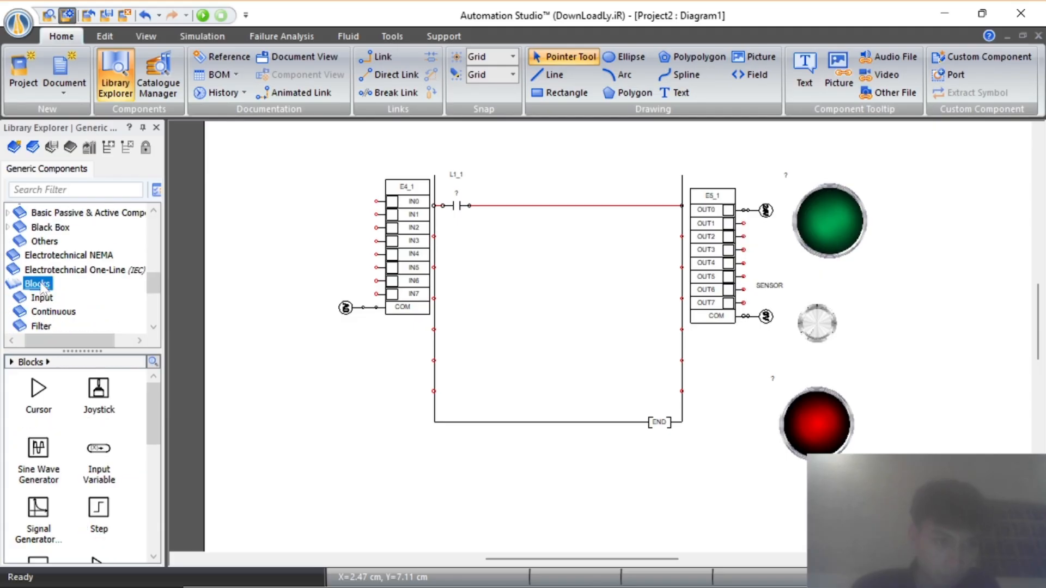
scroll(82, 264, "down", 1)
left_click(81, 262)
scroll(156, 294, "down", 1)
left_click(68, 254)
left_click(81, 270)
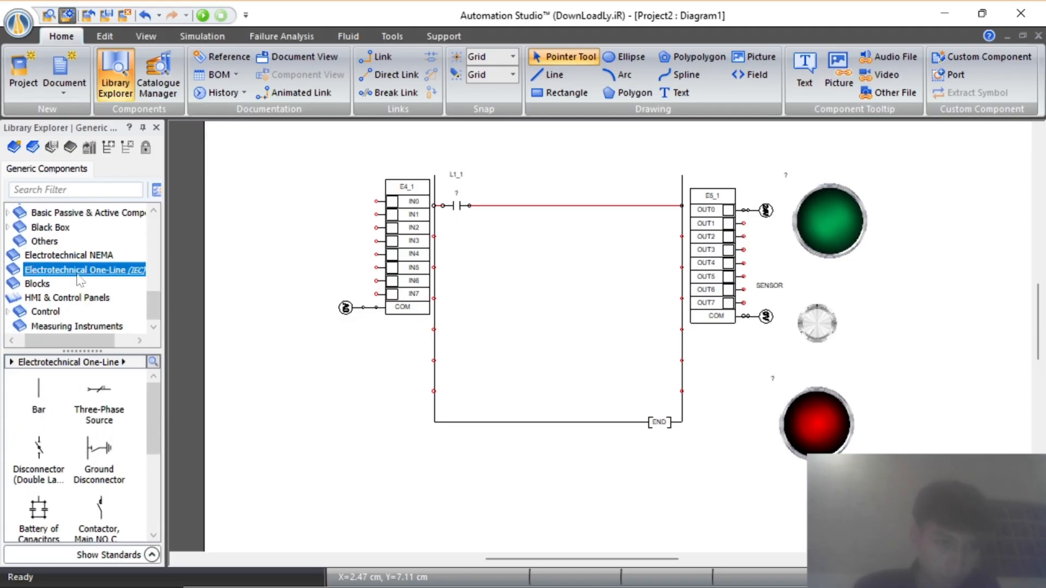
left_click(85, 269)
left_click(72, 311)
left_click(153, 211)
double_click(87, 267)
left_click_drag(153, 267, 153, 269)
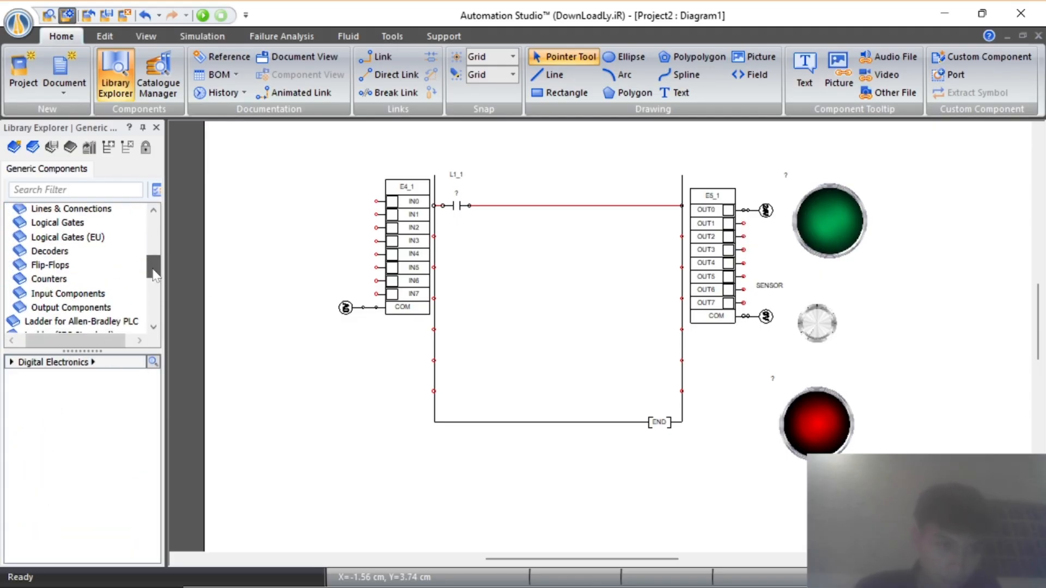
left_click(153, 211)
double_click(85, 240)
double_click(70, 283)
mouse_move(155, 226)
left_mouse_down()
mouse_move(155, 238)
mouse_move(154, 214)
left_mouse_up()
double_click(70, 283)
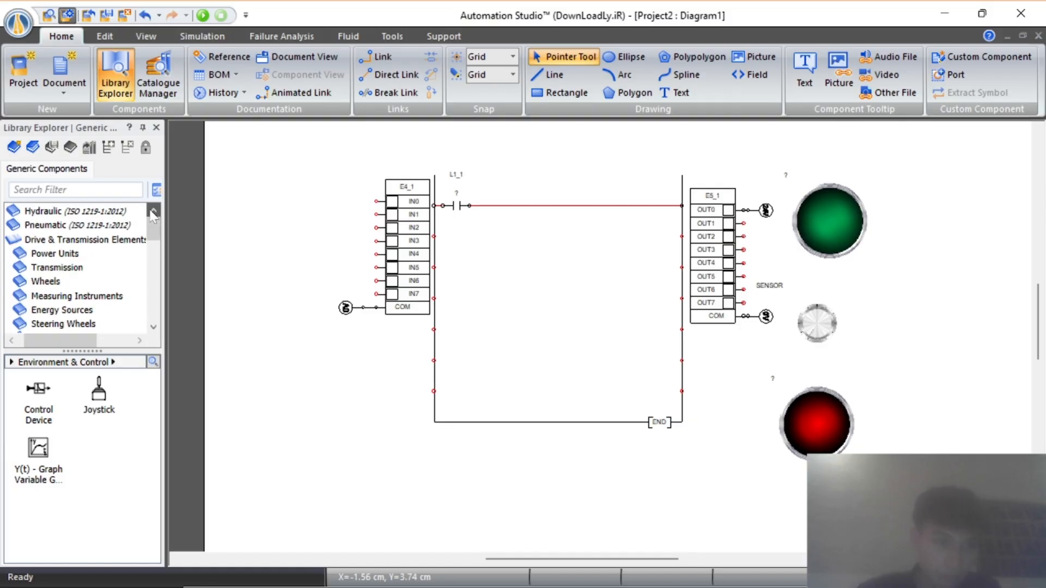
double_click(85, 241)
left_click(152, 328)
left_click(44, 246)
double_click(64, 207)
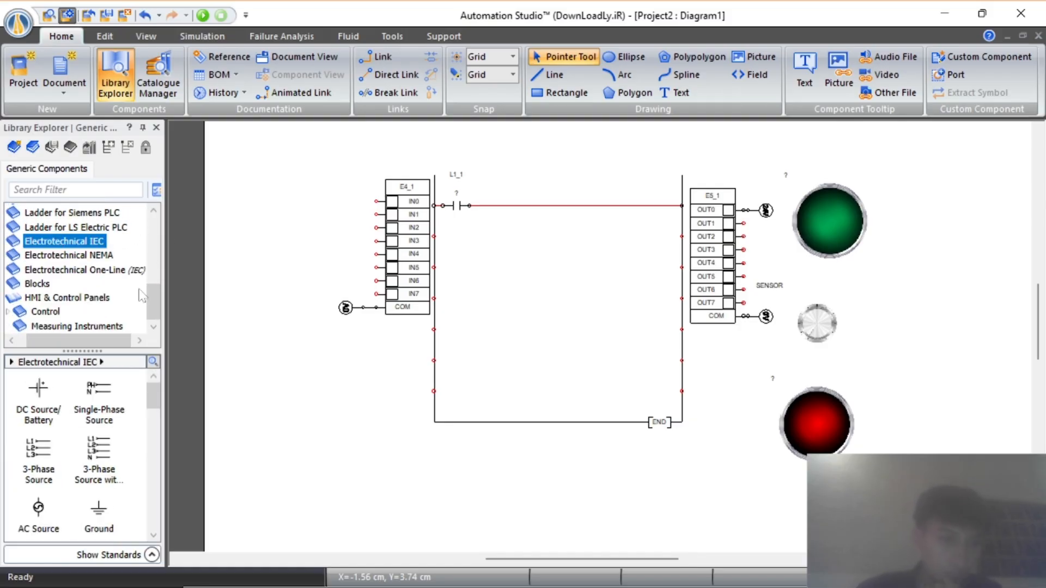
double_click(46, 312)
left_click(112, 327)
left_click(153, 211)
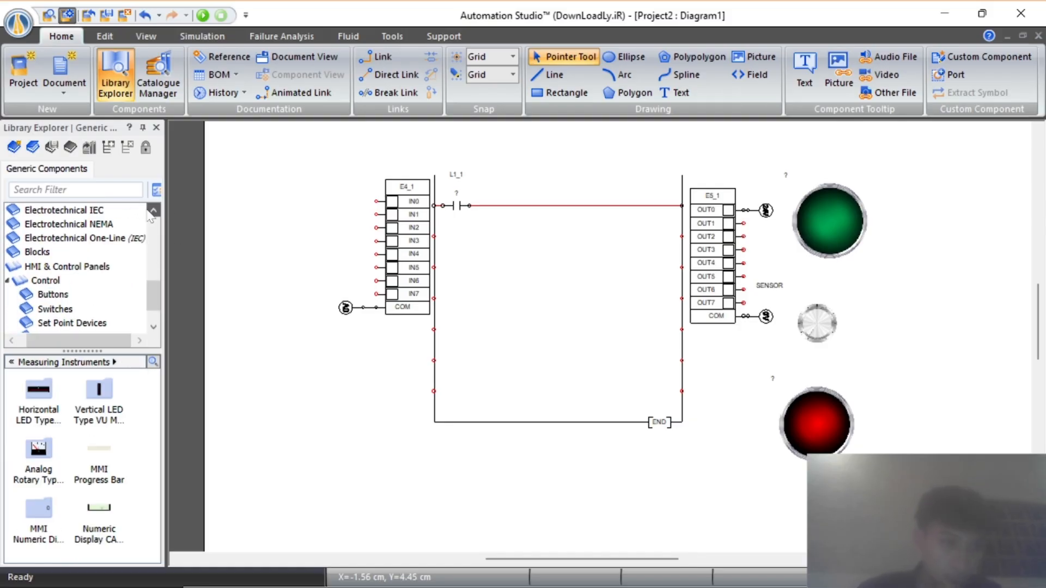
left_click(38, 253)
mouse_move(154, 276)
left_mouse_down()
mouse_move(154, 293)
mouse_move(154, 263)
left_mouse_up()
left_click(128, 266)
Replace the electrical contact with a Ladder (IEC Standard) Normally Open Contact wired across the first line.
key("alt+Tab")
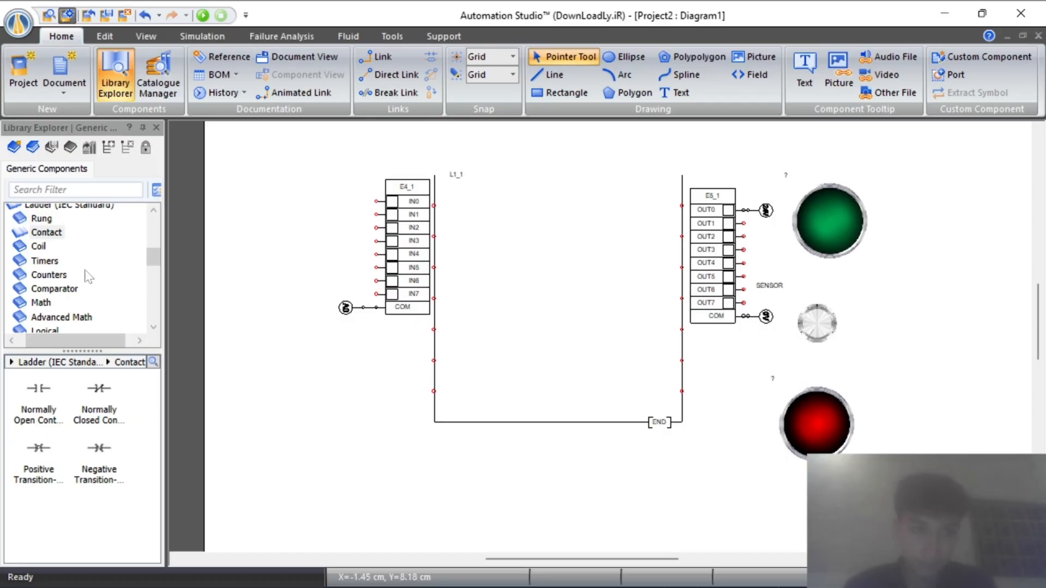
left_click_drag(39, 389, 463, 205)
left_click(478, 205)
left_click(682, 205)
Place a Divide (DIV) block and a Multiply (MUL) block below the contact line, one under the other.
left_click(41, 302)
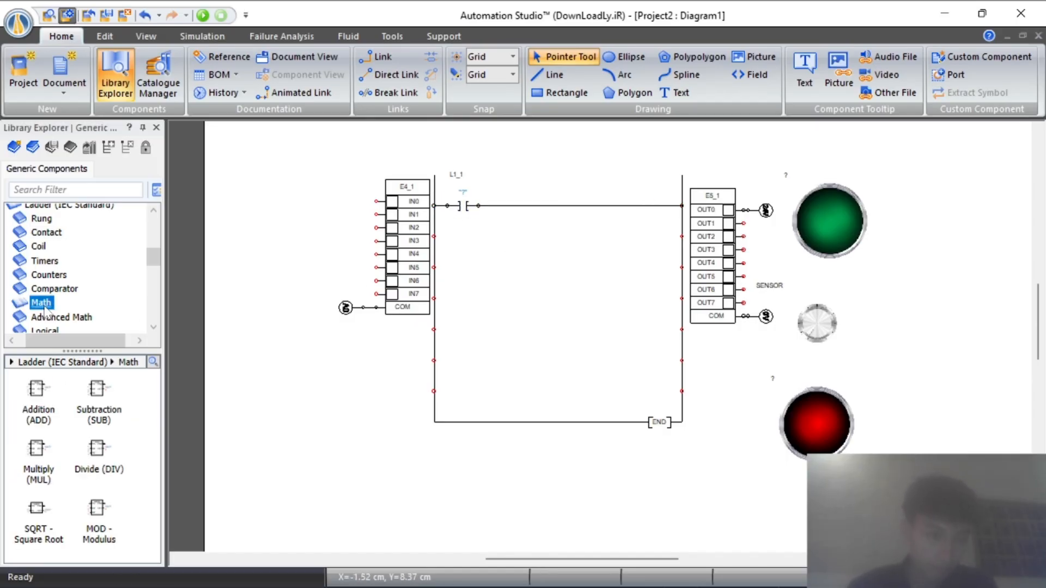
left_click_drag(39, 448, 489, 254)
scroll(82, 261, "down", 2)
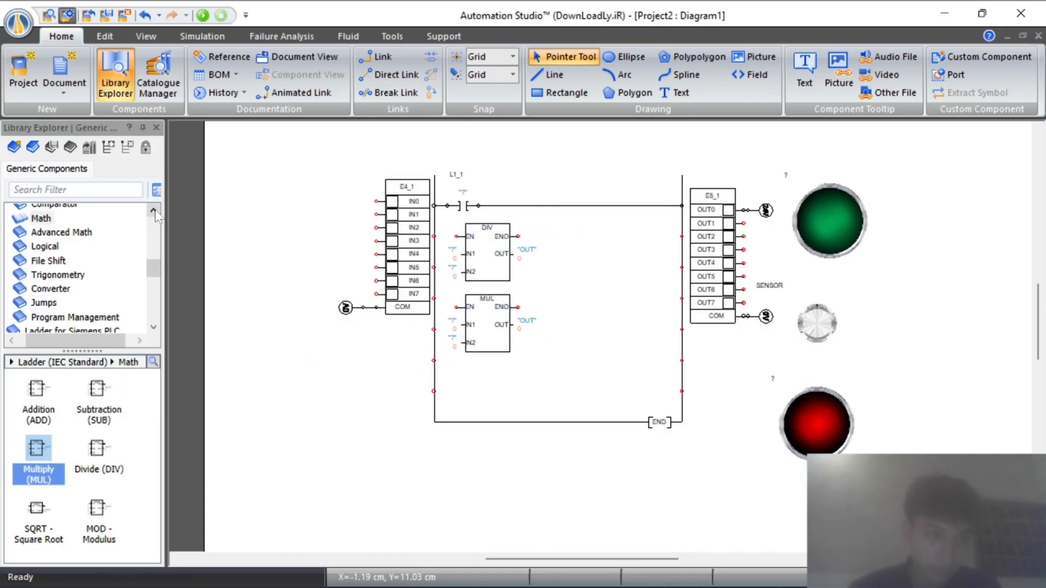
Add Less than or Equal to (LE) and Greater than or Equal to (GE) comparators below the MUL block, extending the ladder frame downward.
left_click(55, 216)
left_click_drag(100, 448, 494, 390)
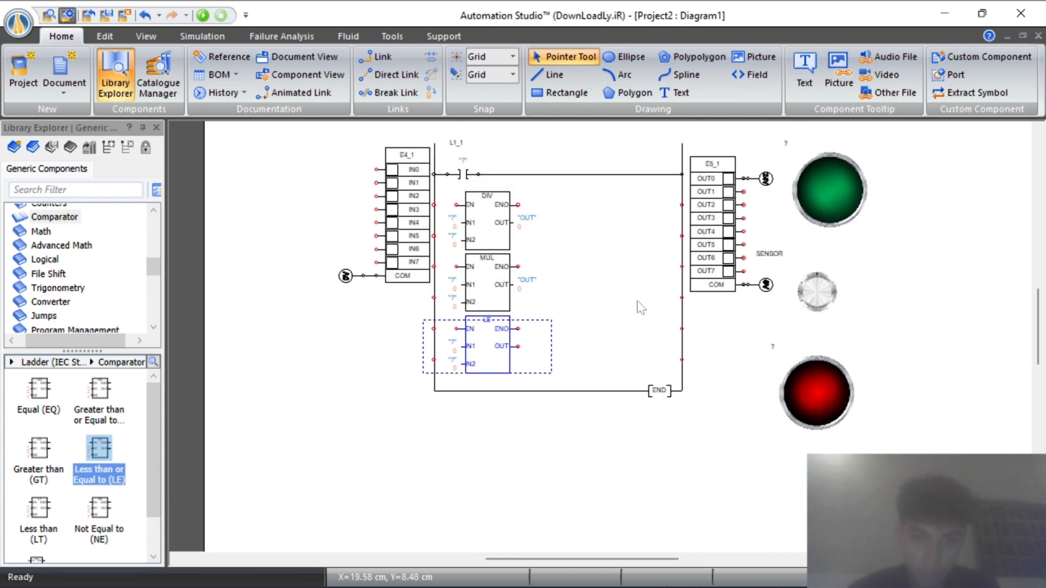
scroll(591, 280, "down", 3)
left_click(99, 389)
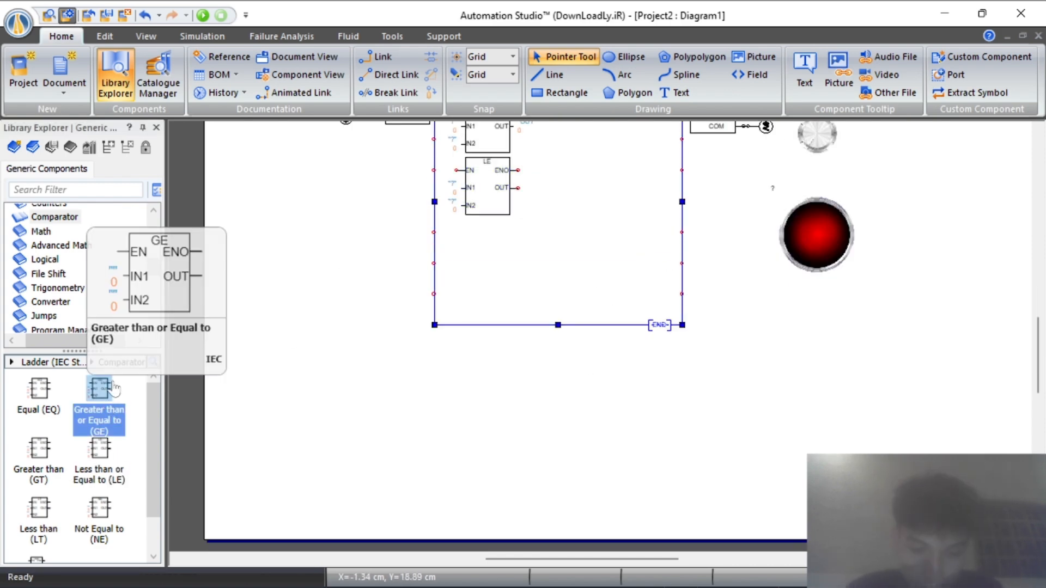
left_click_drag(114, 388, 493, 261)
scroll(433, 202, "up", 3)
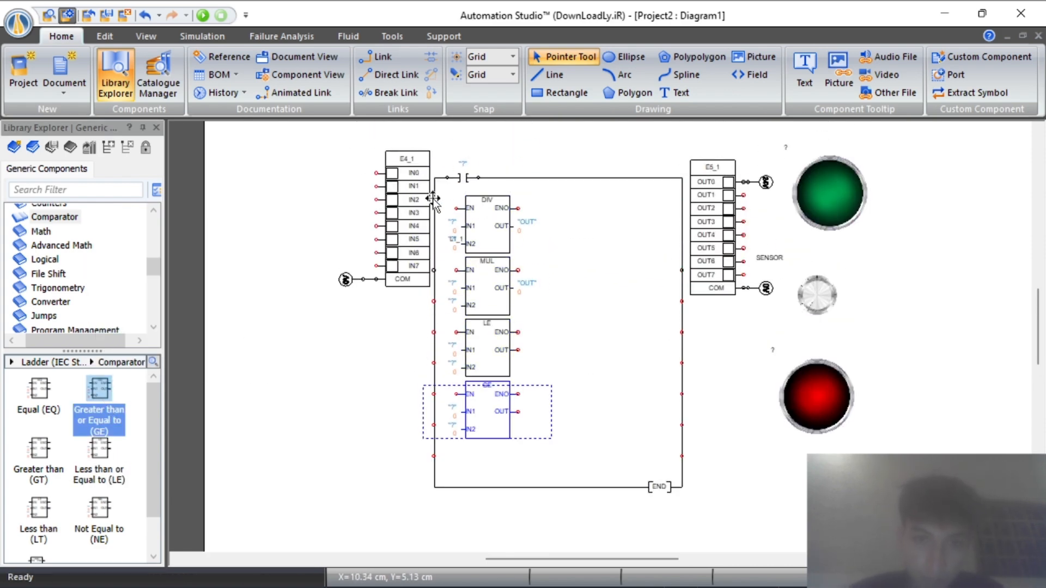
Restore the ladder frame's upper end above the contact line and wire the DIV block's EN and ENO to the rails.
left_click(682, 327)
left_click_drag(559, 240, 561, 147)
left_click(598, 243)
scroll(598, 243, "down", 3)
scroll(597, 243, "up", 3)
left_click_drag(434, 211, 454, 210)
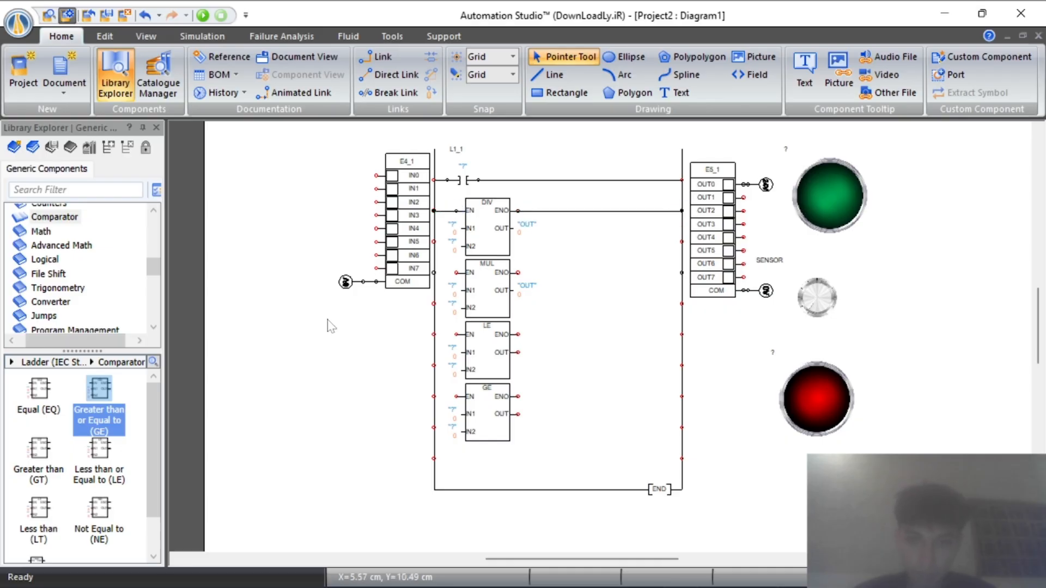
Place a Coil (CO) beside the OUT terminal of each of the LE and GE comparators.
scroll(82, 267, "up", 3)
left_click(38, 214)
left_click_drag(38, 388, 551, 353)
left_click(552, 360)
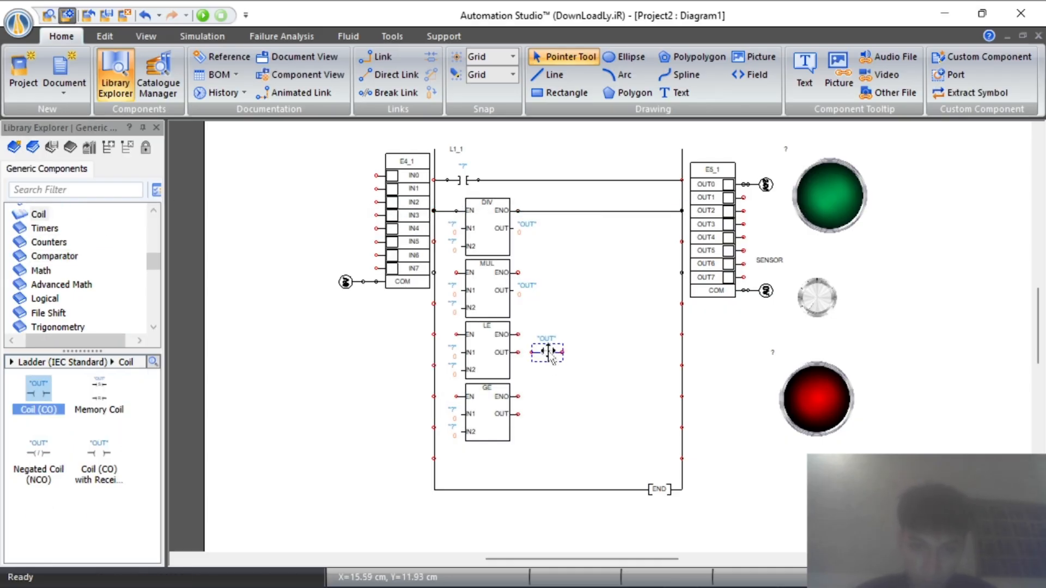
scroll(549, 354, "down", 2)
left_click_drag(43, 389, 555, 343)
scroll(560, 374, "down", 3)
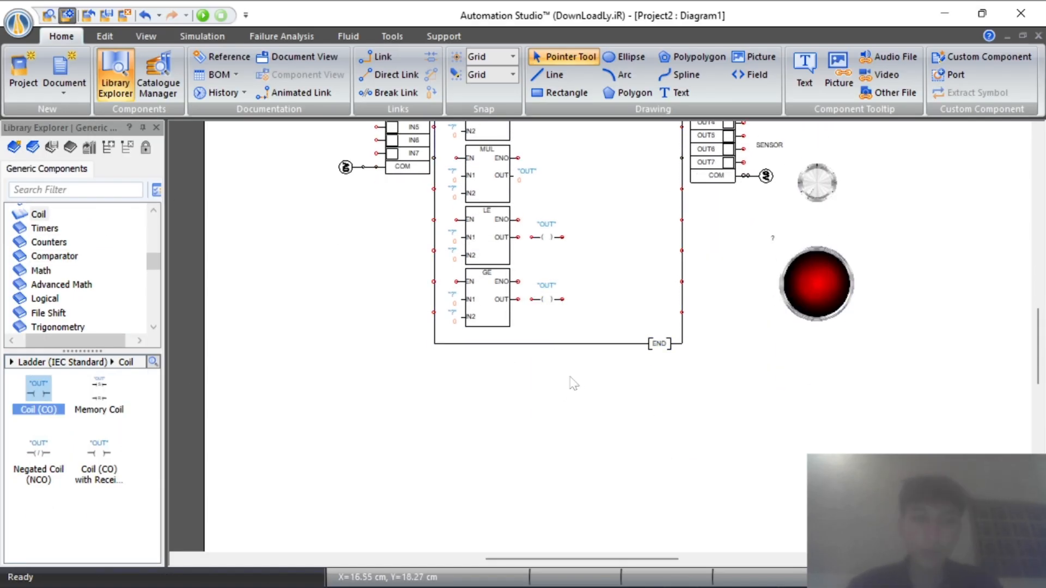
Wire the MUL, LE and GE blocks across the rails and connect both comparator coils to the right rail.
scroll(436, 256, "up", 2)
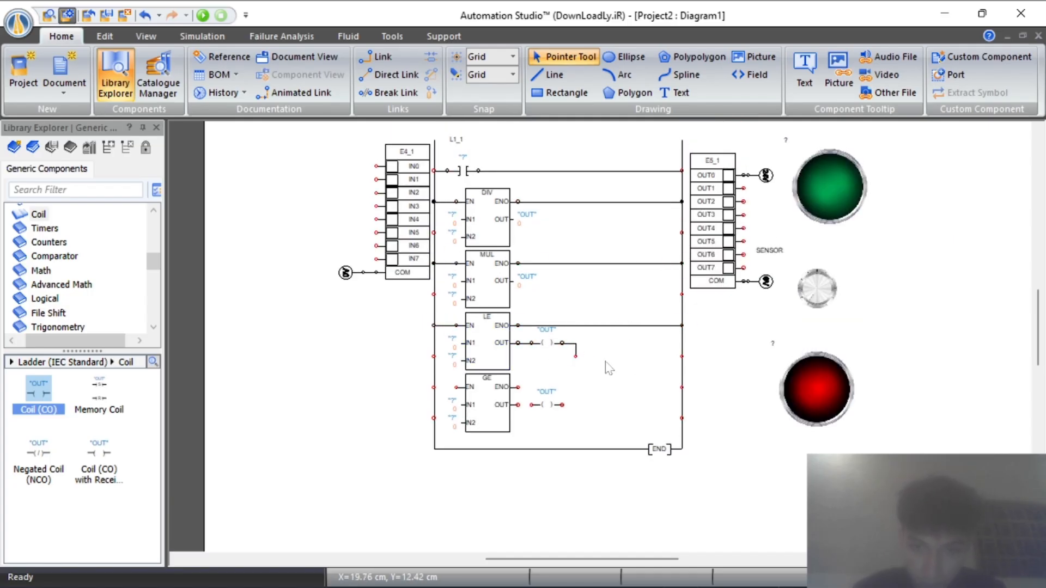
left_click_drag(576, 356, 681, 356)
scroll(635, 373, "down", 1)
left_click_drag(518, 323, 681, 322)
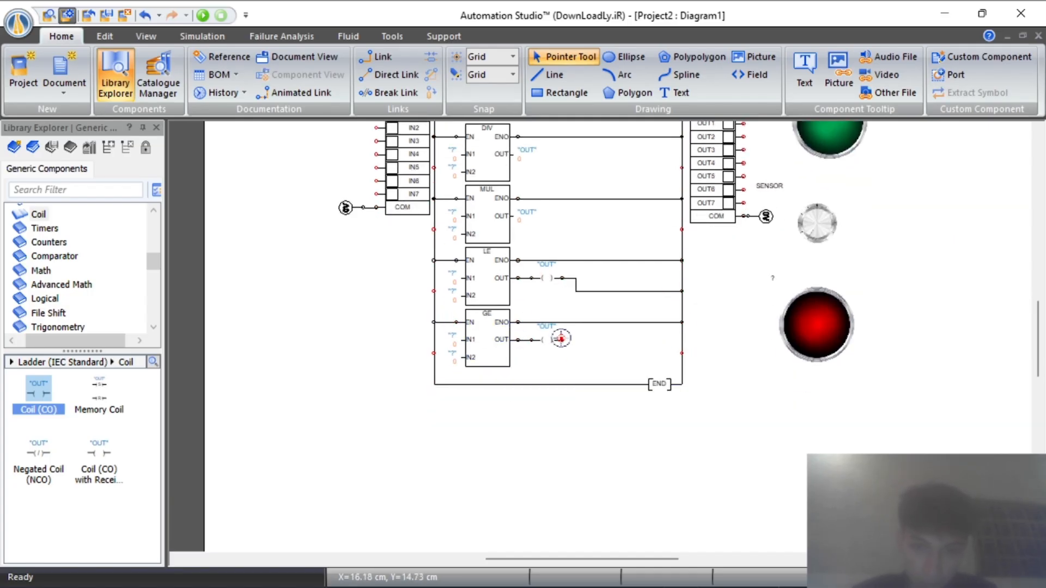
left_click_drag(561, 338, 682, 353)
key("alt")
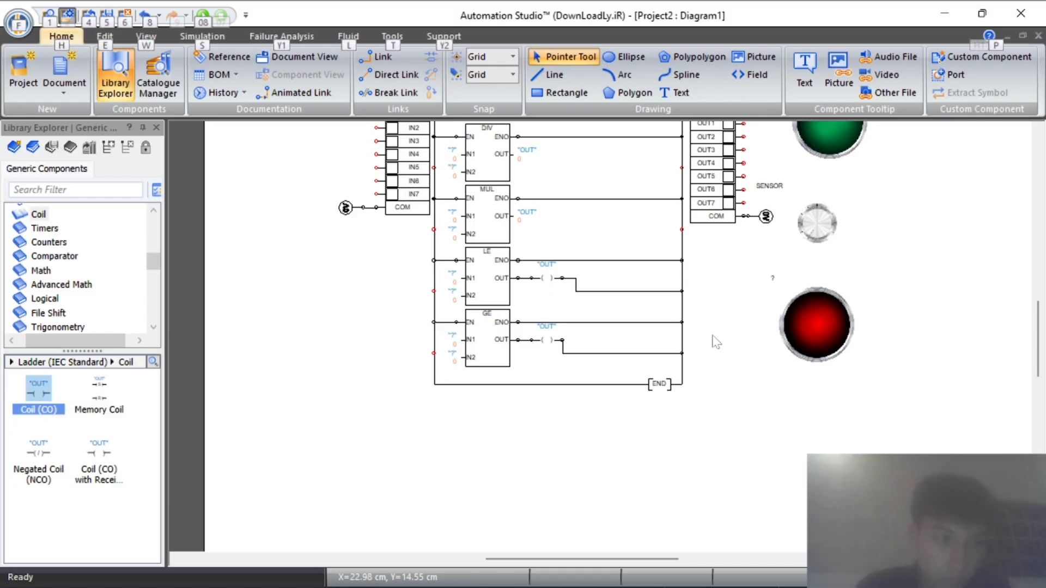
Place two MMI Numeric Command Boxes near the ladder's right rail, leaving their variable aliases unset.
scroll(71, 284, "down", 9)
left_click(65, 311)
left_click_drag(39, 389, 648, 234)
left_click(559, 232)
left_click_drag(39, 389, 626, 308)
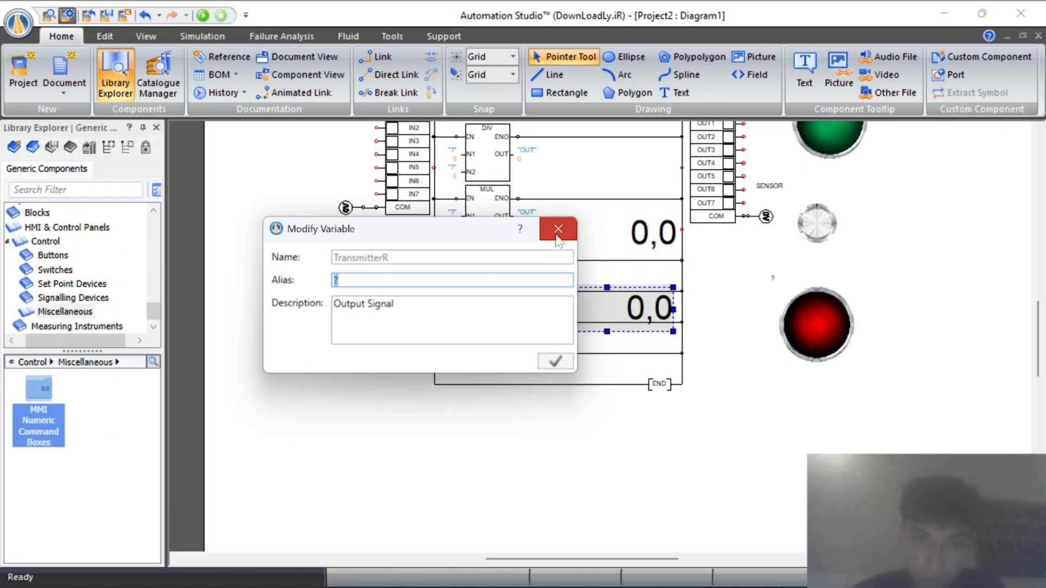
left_click(555, 229)
Shrink both numeric command boxes and nudge the lower one into the space beside the right rail.
left_click_drag(547, 214, 603, 231)
left_click(627, 307)
left_click_drag(541, 289, 596, 306)
left_click_drag(656, 323, 661, 313)
Place a third MMI Numeric Command Box near the ladder's END marker, without an alias, and shrink it.
left_click_drag(38, 389, 587, 362)
left_click(556, 229)
left_click_drag(511, 350, 566, 359)
scroll(717, 362, "up", 3)
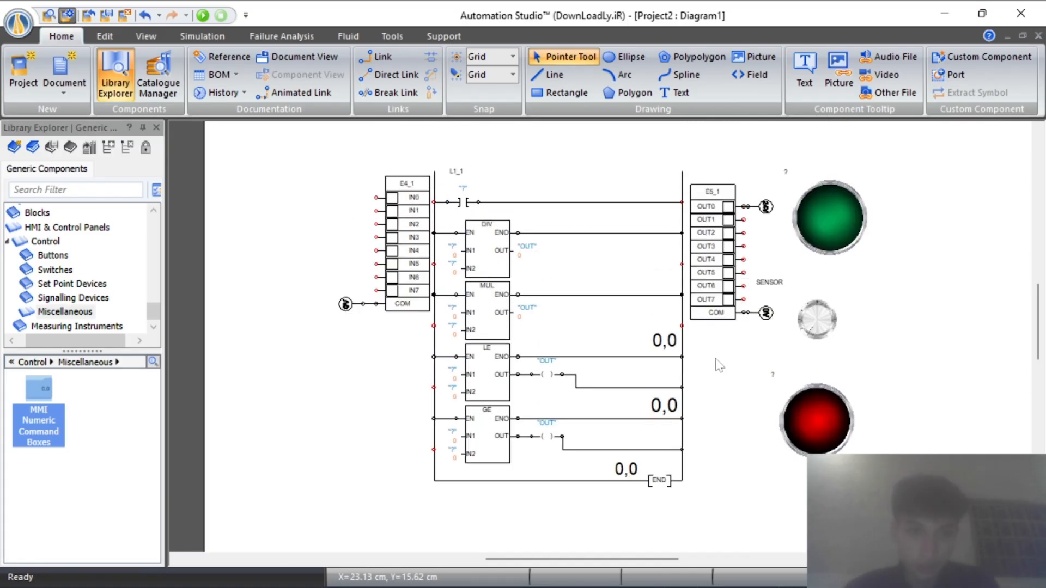
Open the normally open contact's properties and examine its variable assignment and data settings.
left_click(719, 365)
double_click(464, 163)
left_click(422, 212)
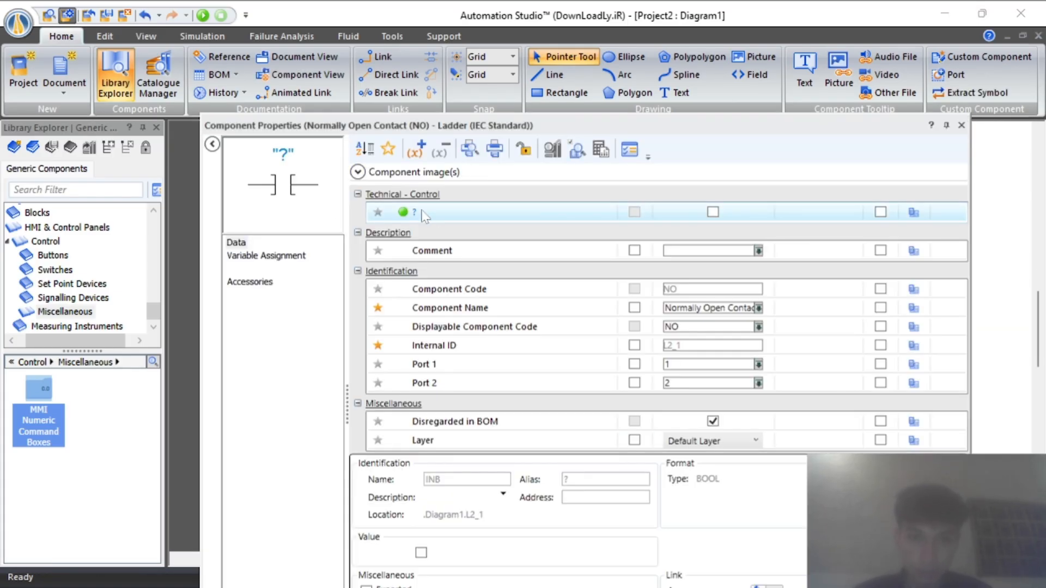
left_click(271, 257)
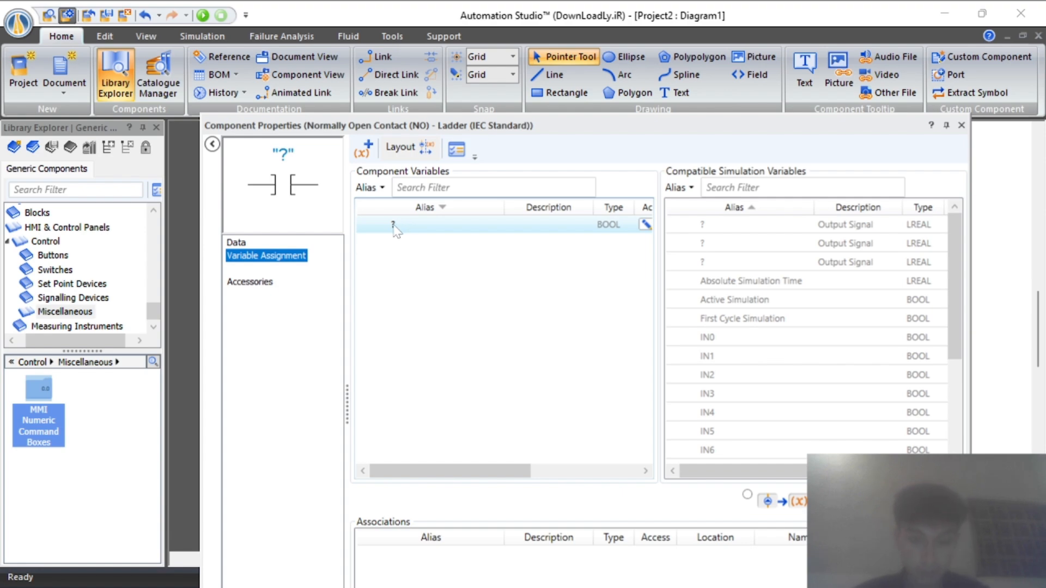
left_click(305, 240)
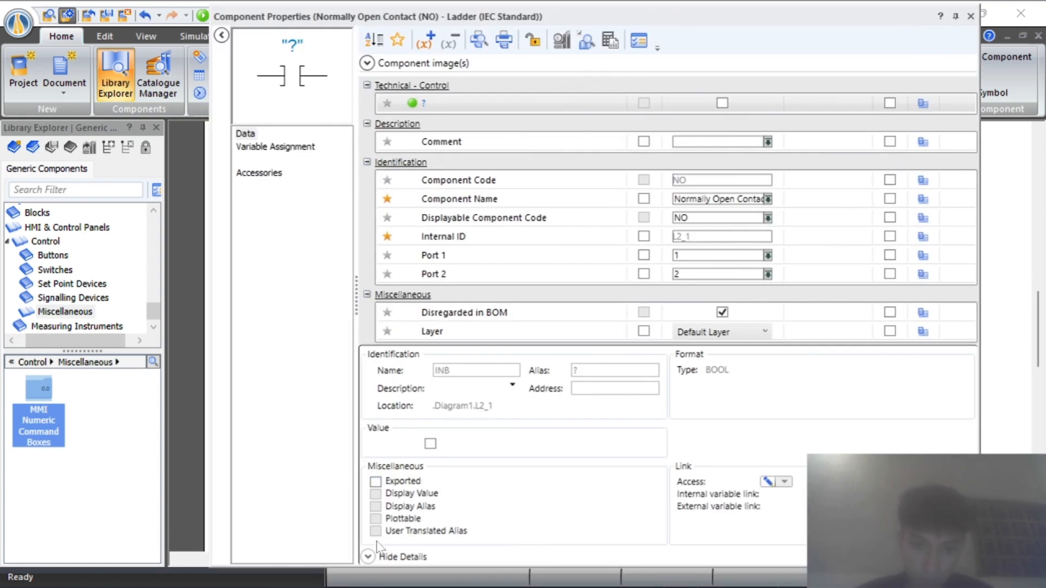
Set the DIV block's inputs to 300 and 30 and give its output the user-translated alias SCALE.
left_click(678, 104)
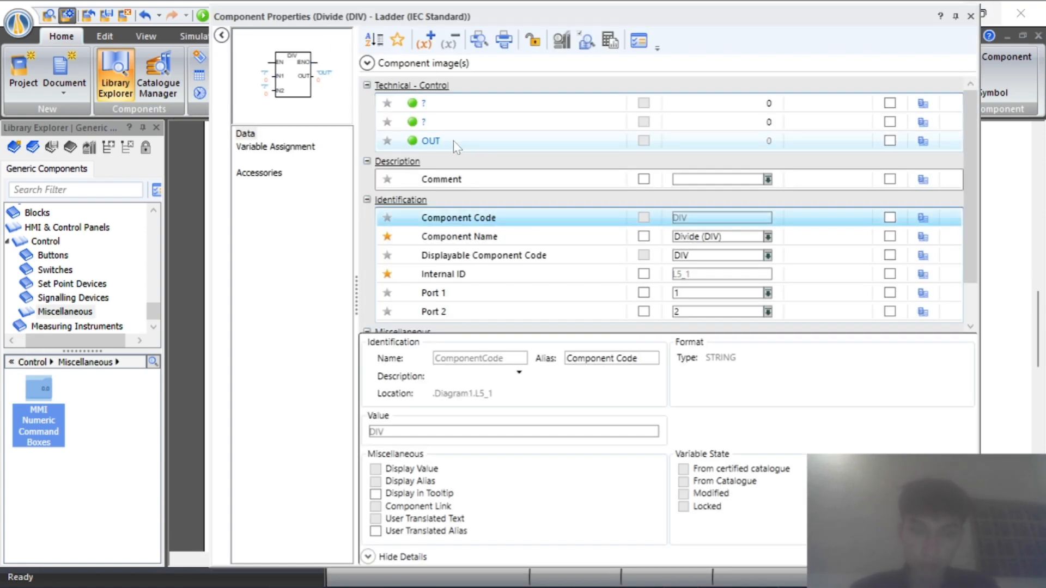
left_click(453, 140)
type("SCALE")
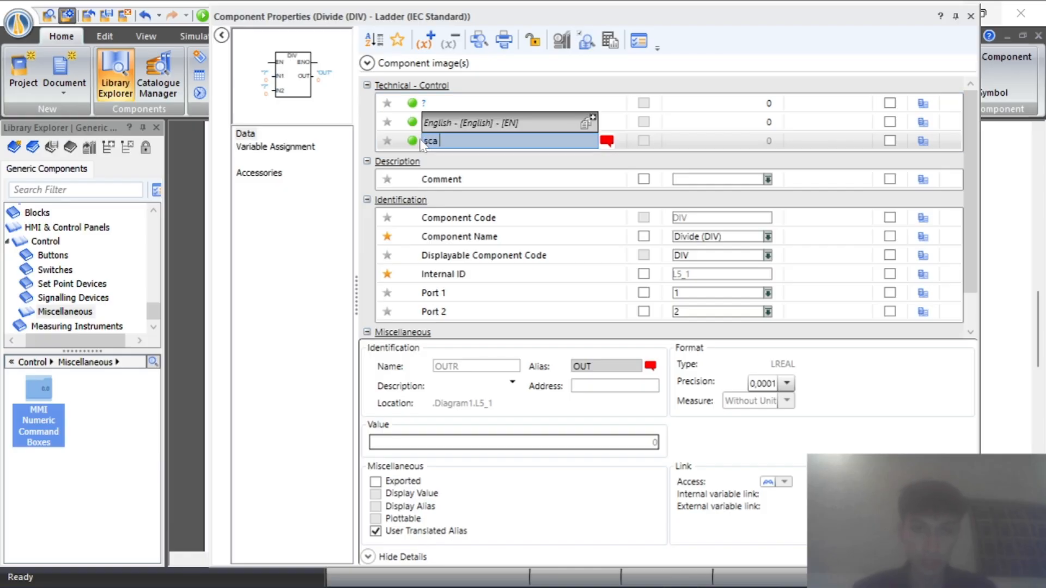
key("Return")
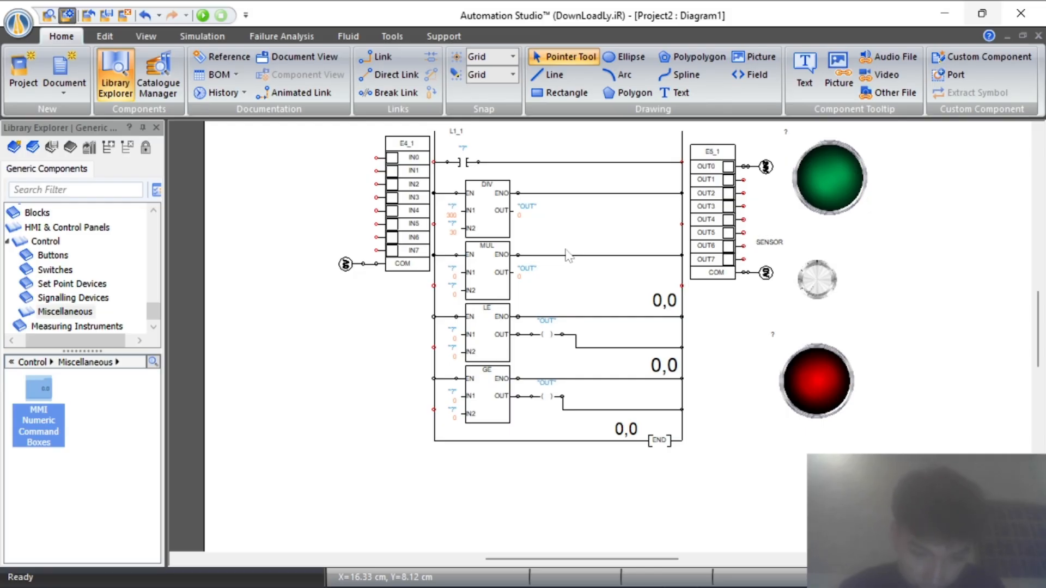
Link the normally open contact to the SENSOR variable and set the DIV block's second input to 10.
double_click(462, 161)
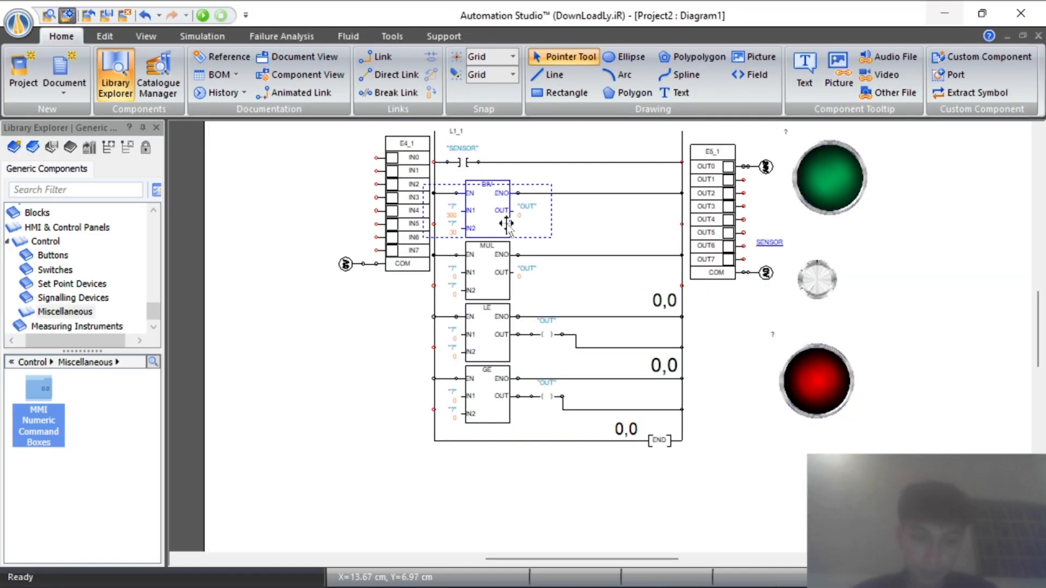
double_click(506, 224)
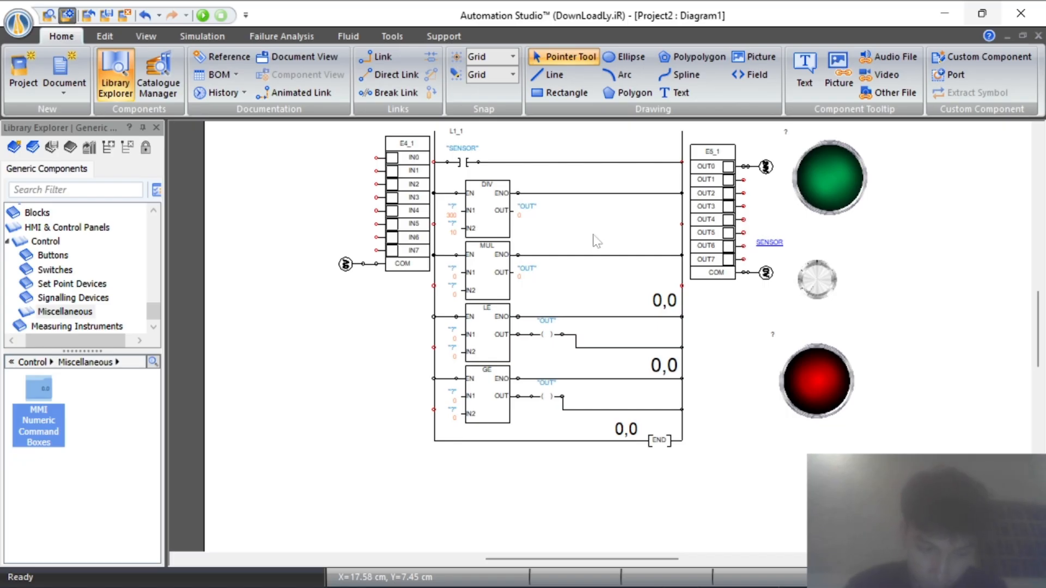
double_click(507, 218)
key("Escape")
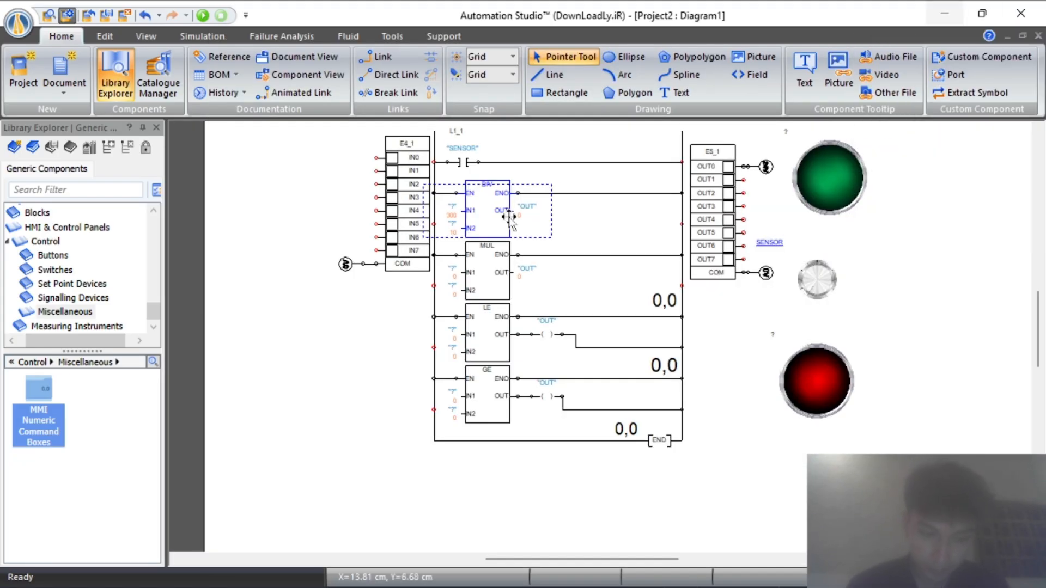
double_click(665, 304)
left_click(987, 13)
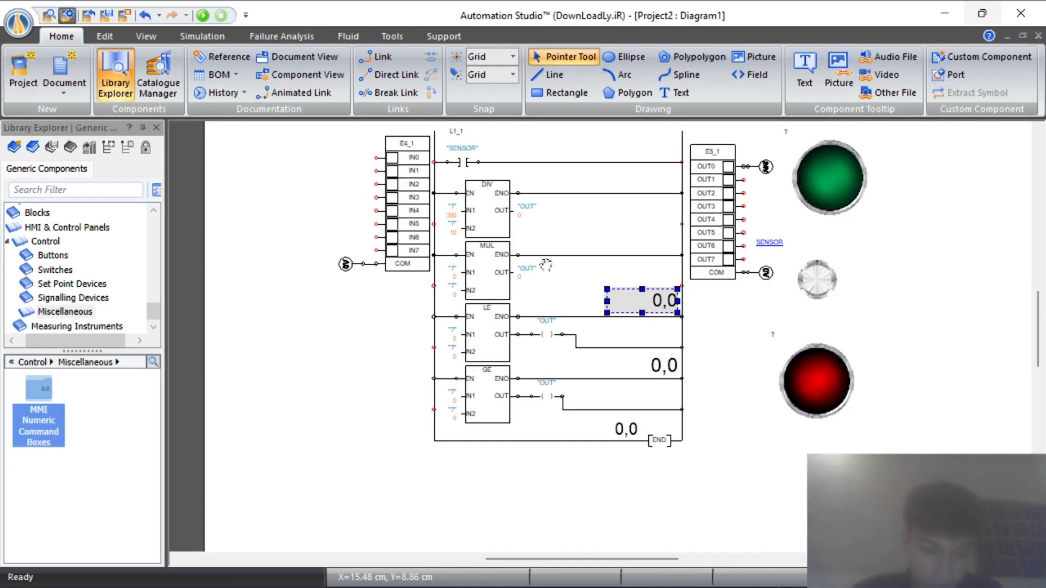
double_click(545, 265)
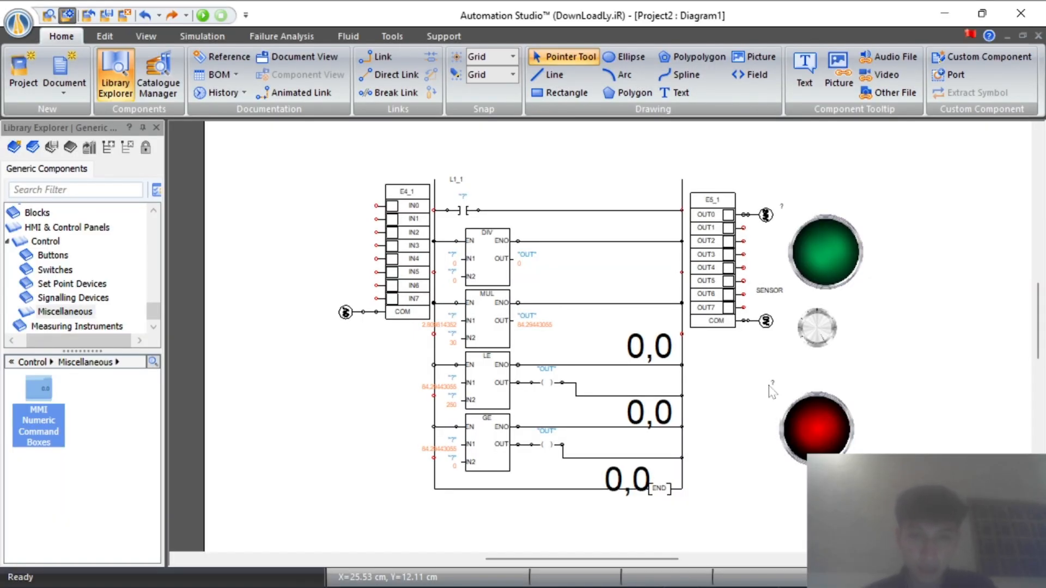
Associate the normally open contact on the first rung with the SENSOR variable.
double_click(463, 210)
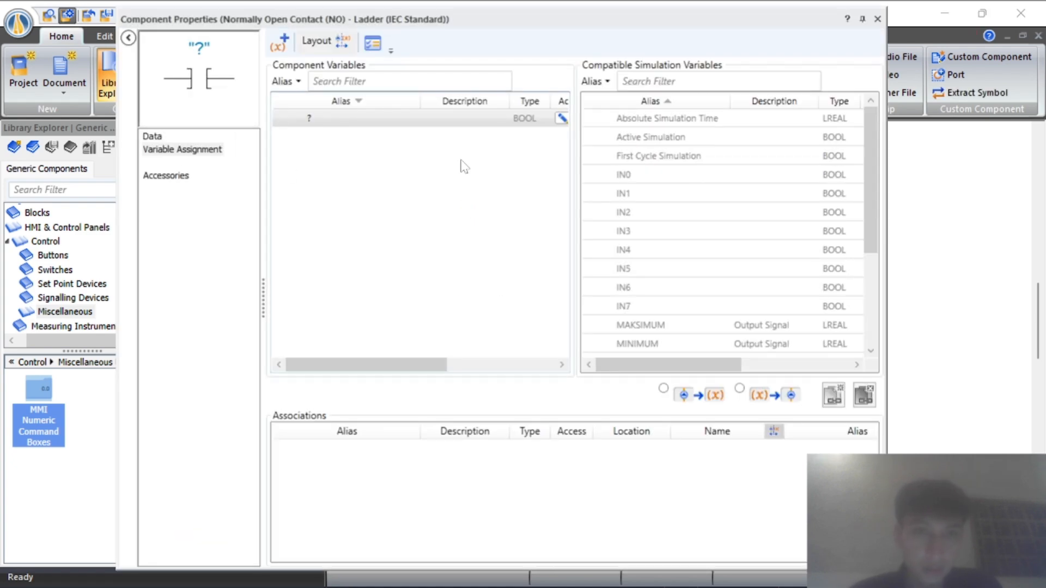
left_click_drag(870, 197, 877, 316)
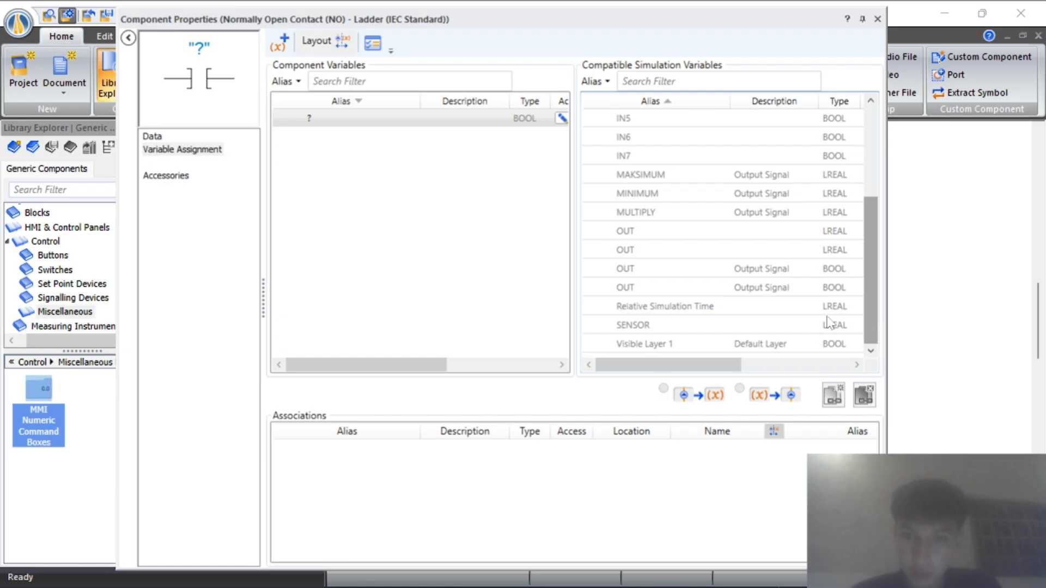
double_click(789, 326)
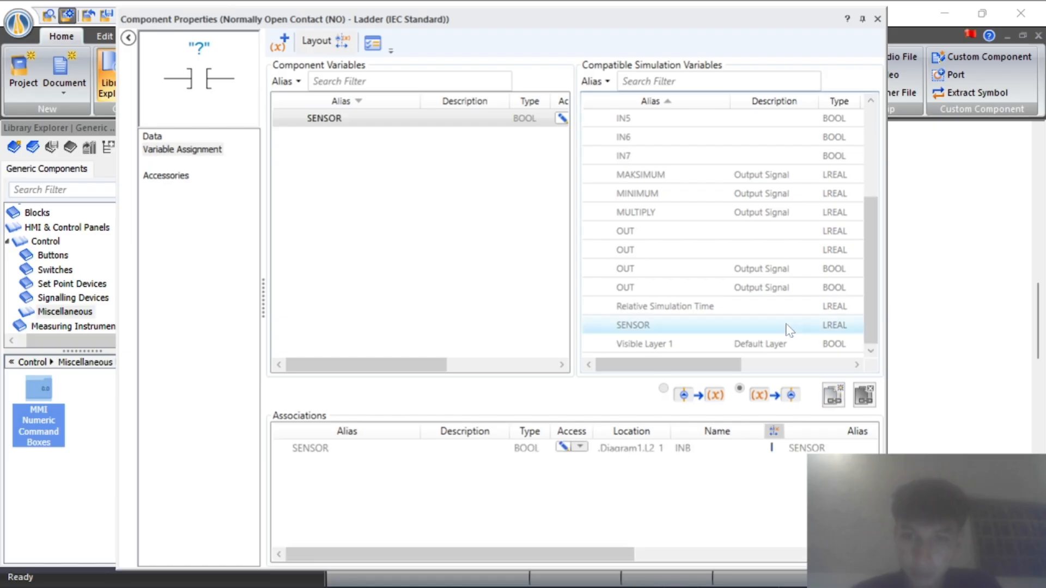
left_click(877, 19)
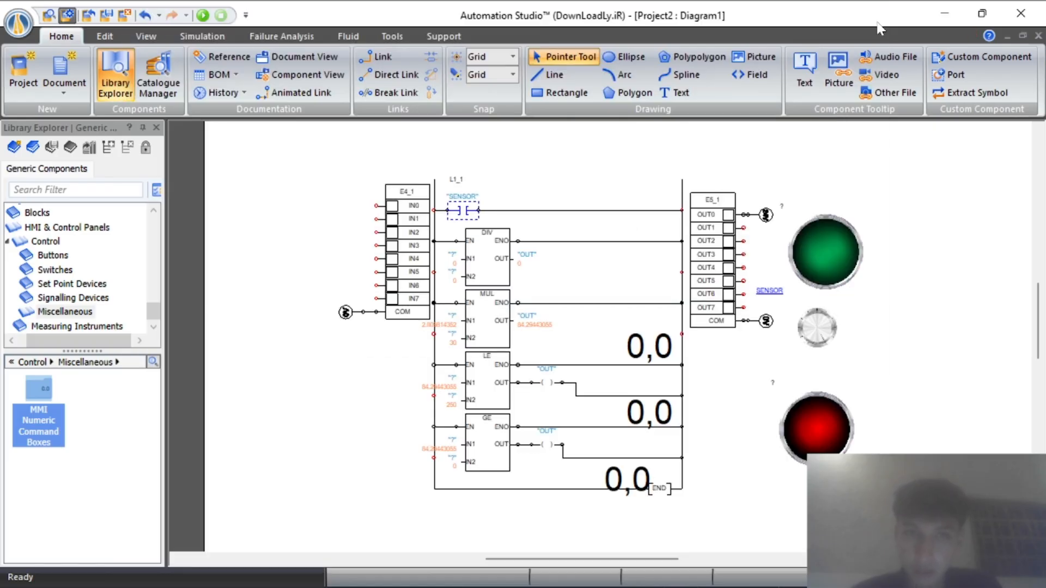
Enable the user-translated alias for the DIV block's output variable and rename it SCALE.
double_click(473, 278)
left_click(218, 149)
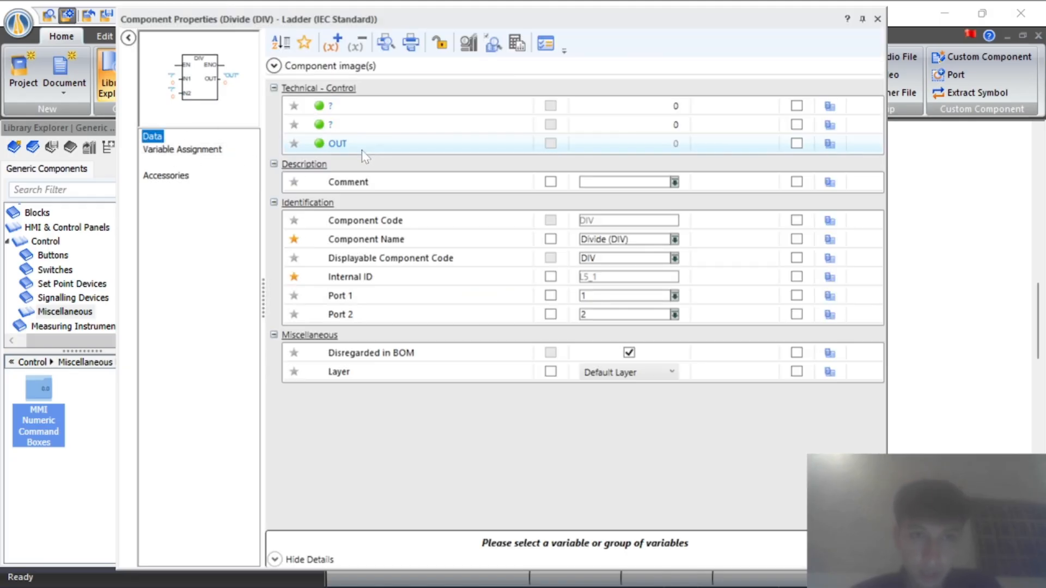
left_click(354, 149)
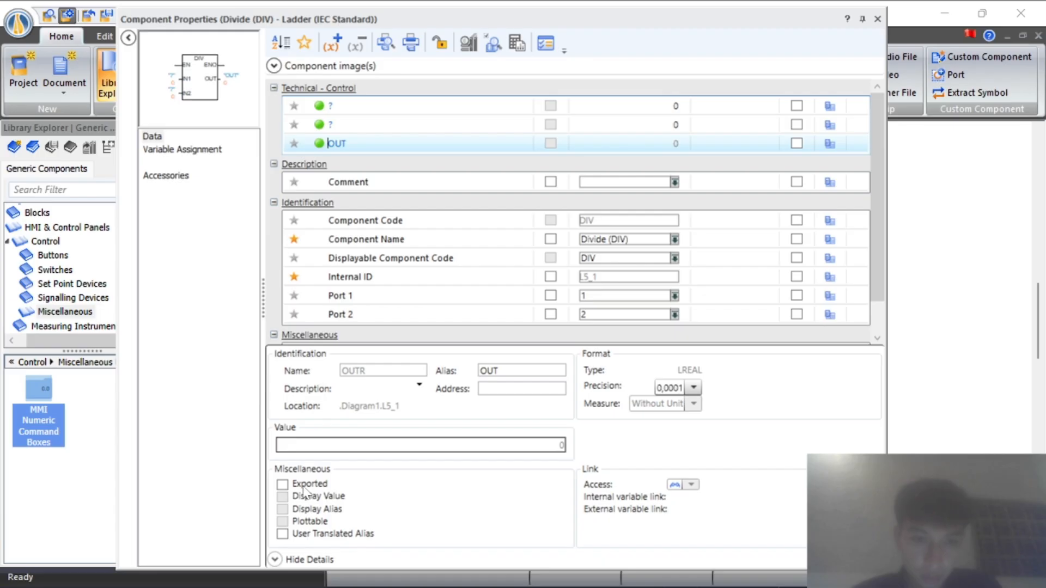
left_click(282, 535)
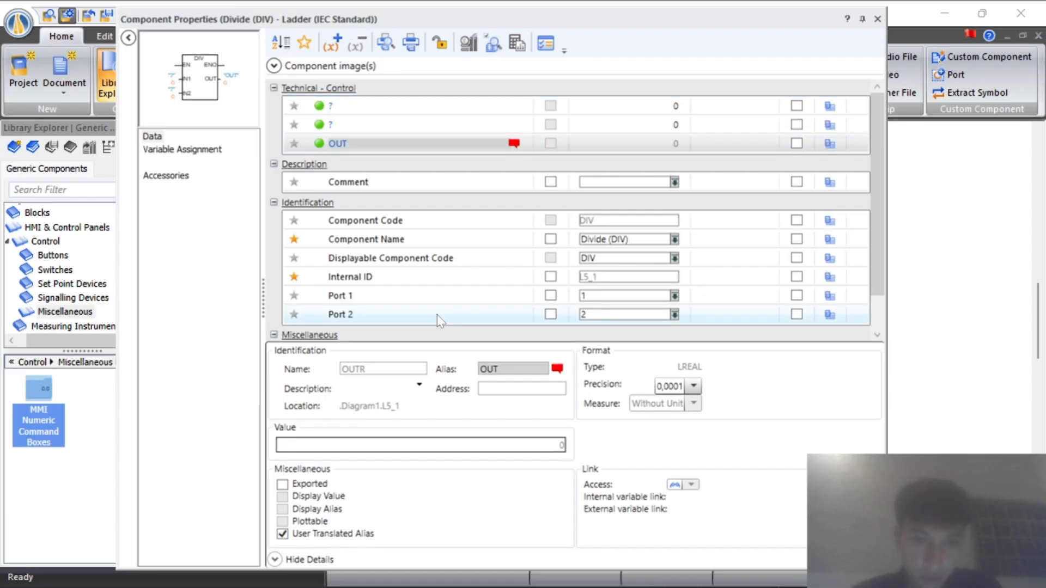
left_click(375, 143)
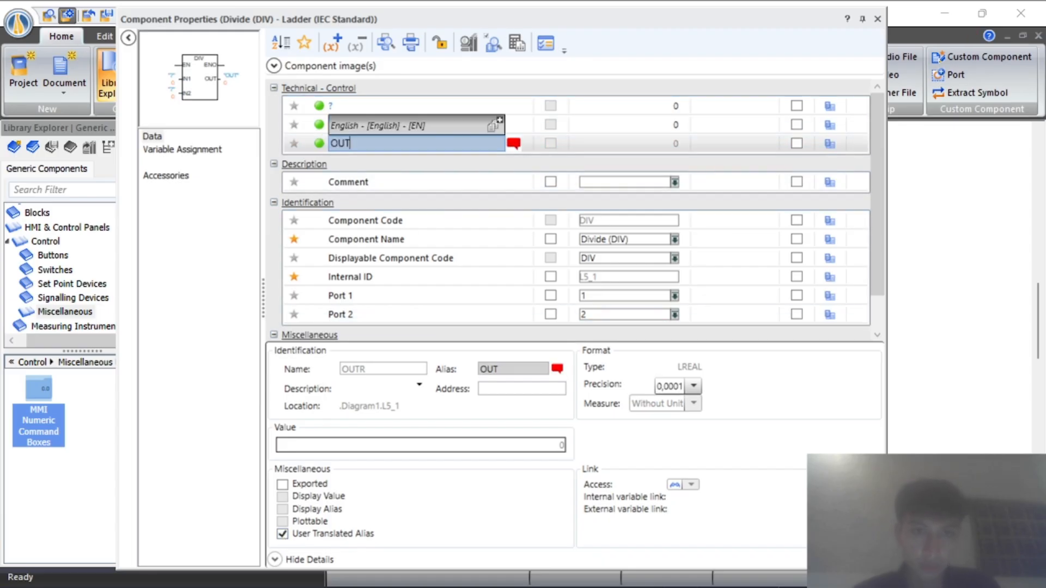
key("BackSpace")
key("BackSpace")
key("BackSpace")
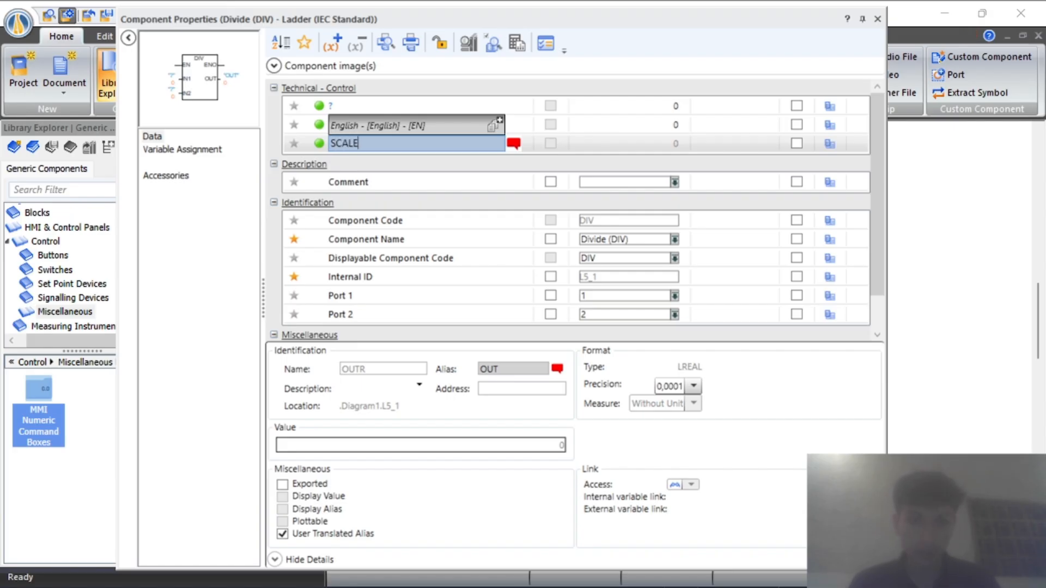
type("SCALE")
key("Return")
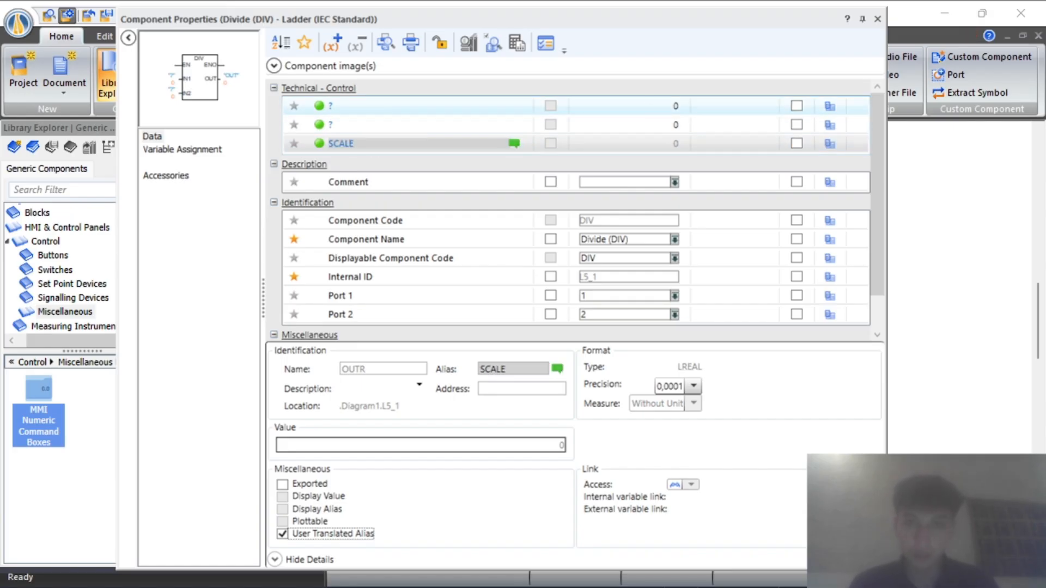
Set the DIV block's first input to 300 and its second input to 10.
left_click(654, 106)
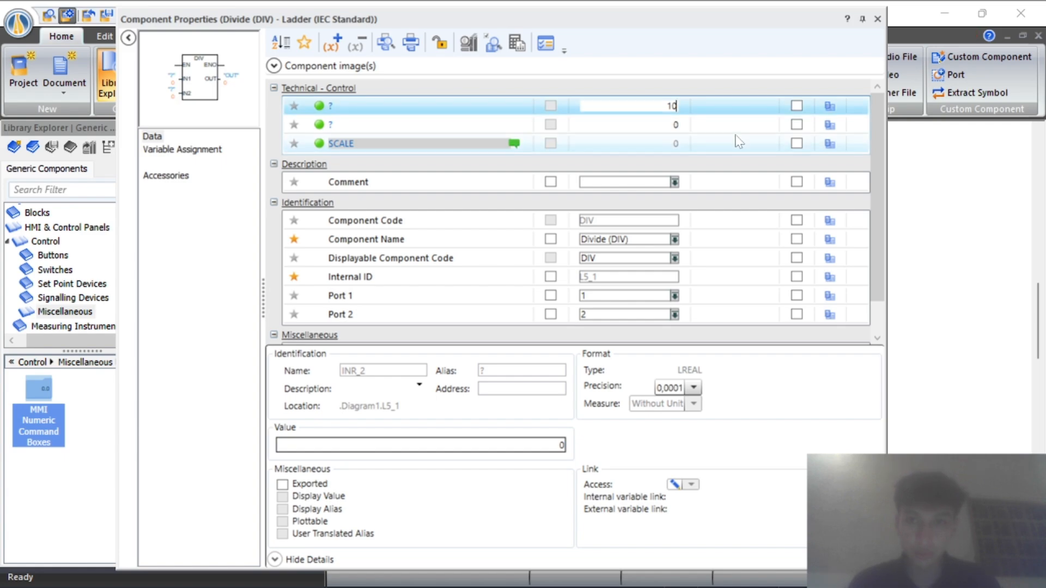
left_click(681, 132)
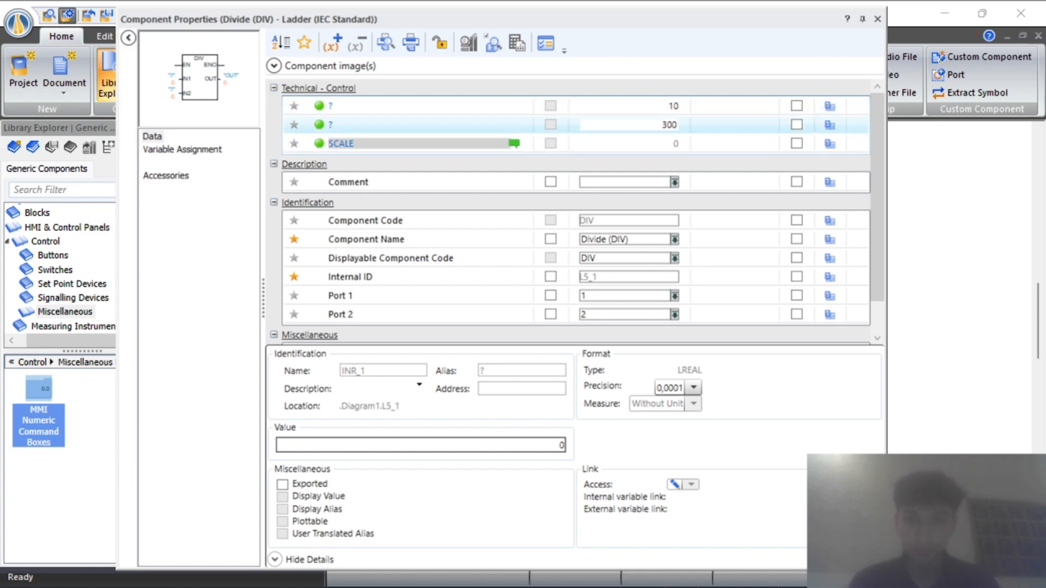
key("Return")
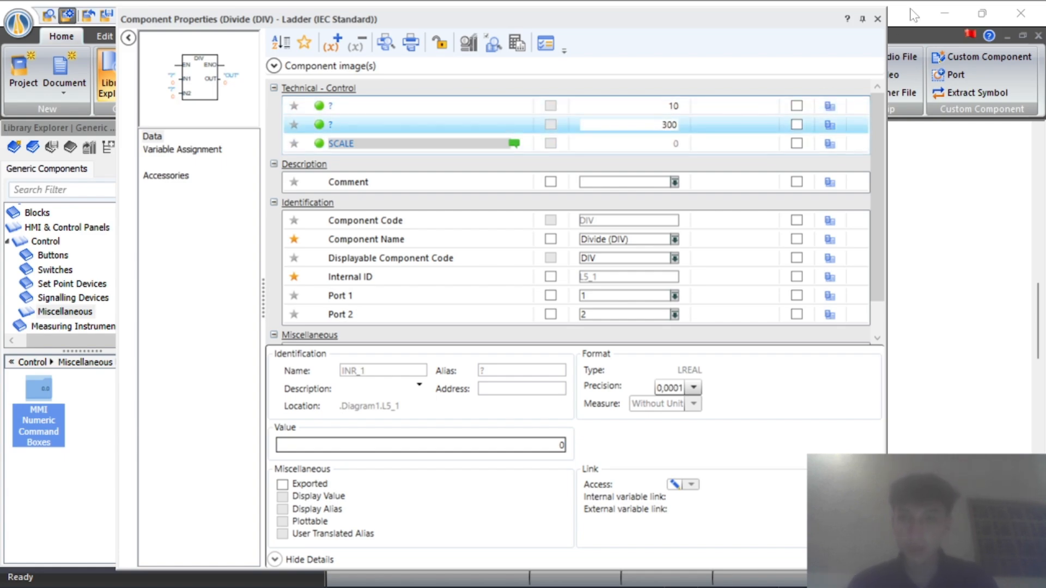
left_click(878, 21)
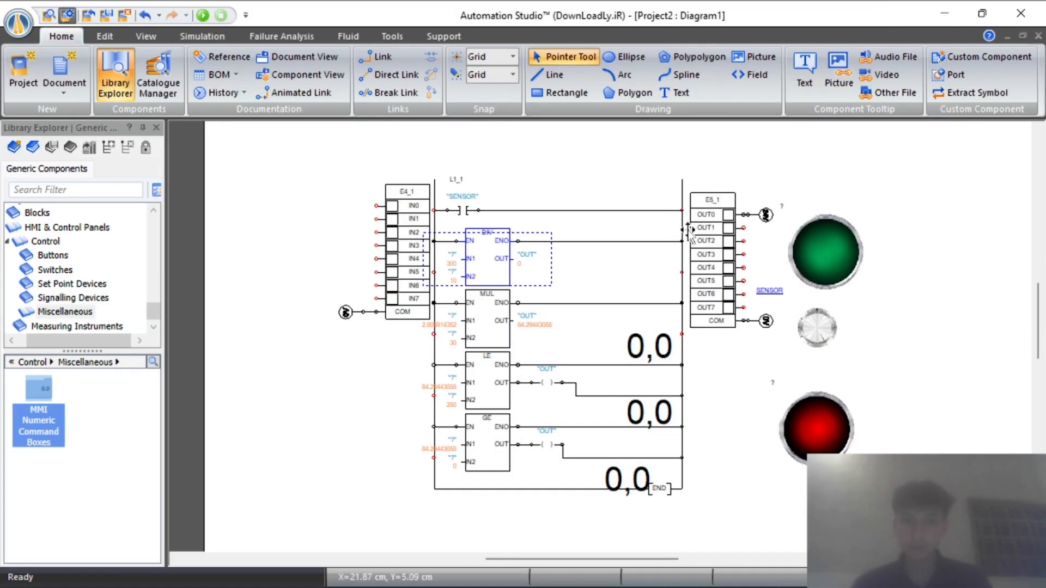
Associate the MUL block's first input, INR_1, with the SENSOR variable.
left_click(567, 300)
double_click(491, 326)
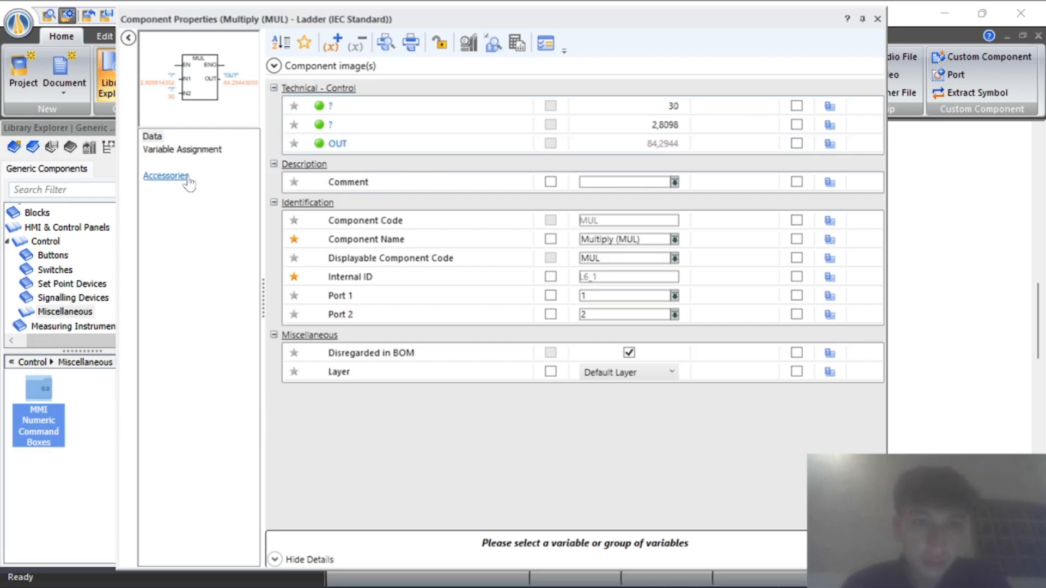
left_click(182, 149)
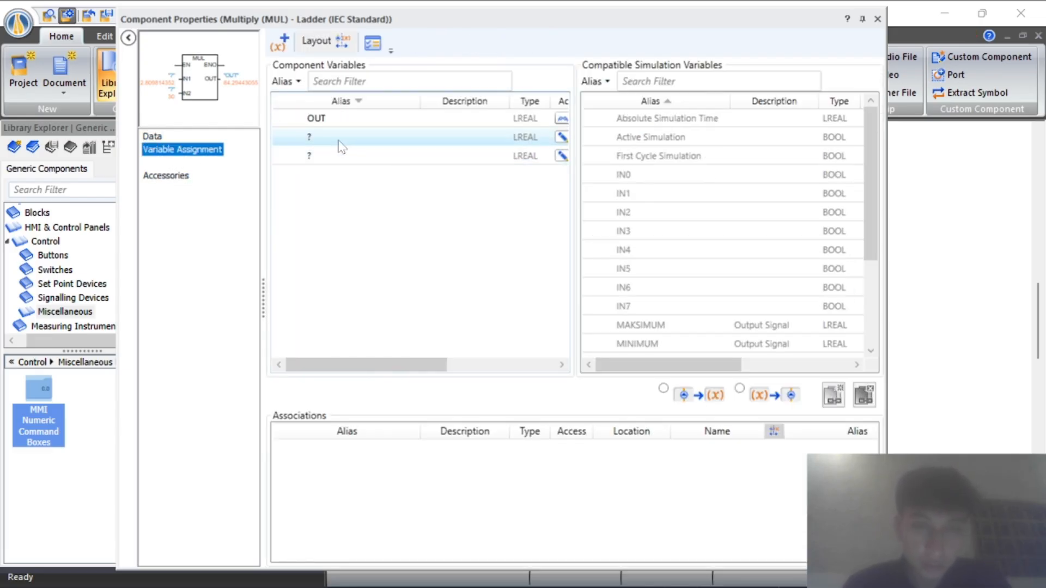
left_click_drag(394, 372, 564, 369)
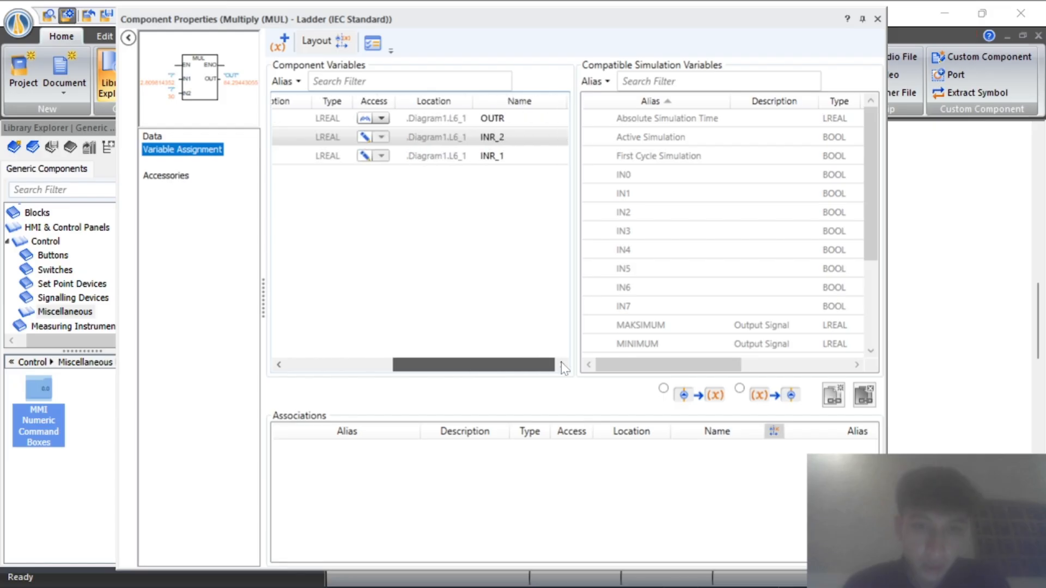
left_click(415, 157)
left_click_drag(440, 366, 333, 375)
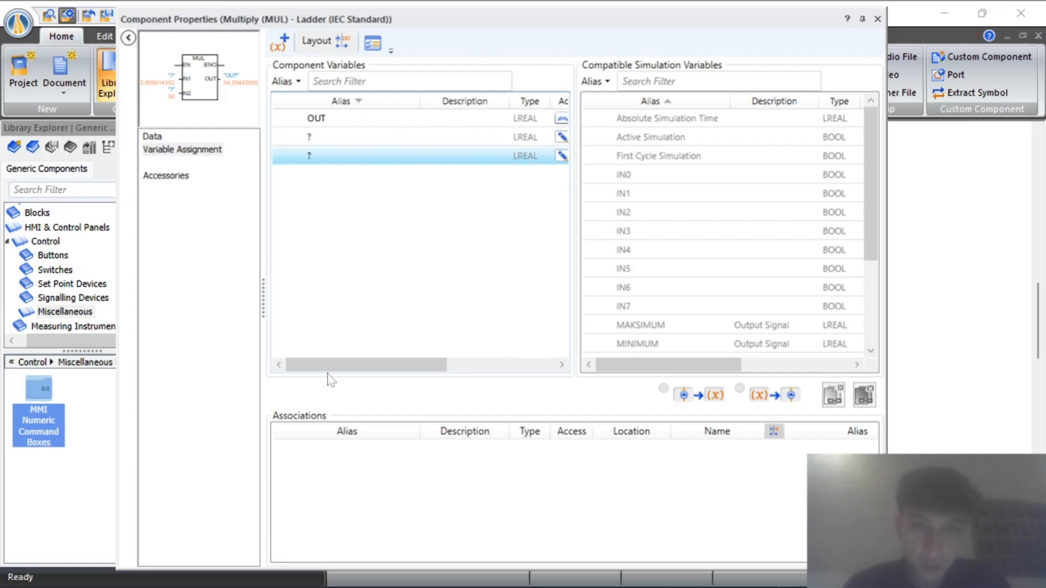
left_click_drag(871, 224, 866, 306)
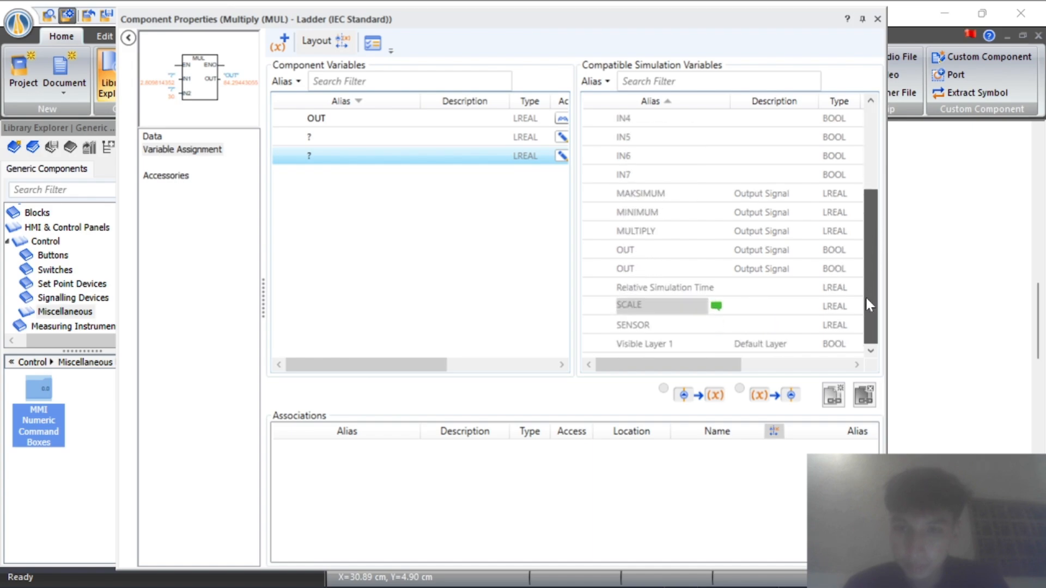
double_click(770, 326)
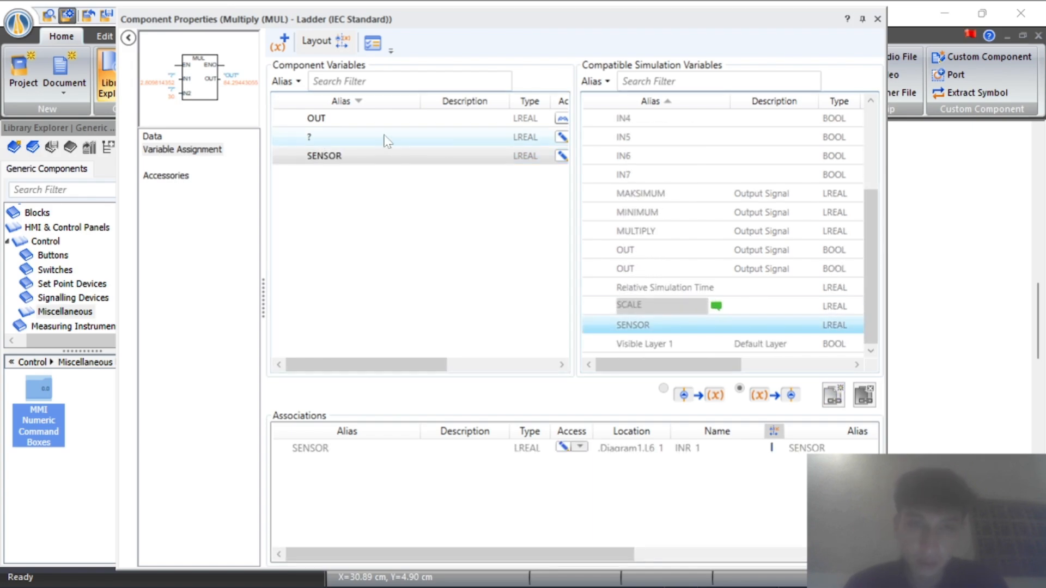
Associate the MUL block's second input, INR_2, with the MULTIPLY output signal.
left_click(386, 140)
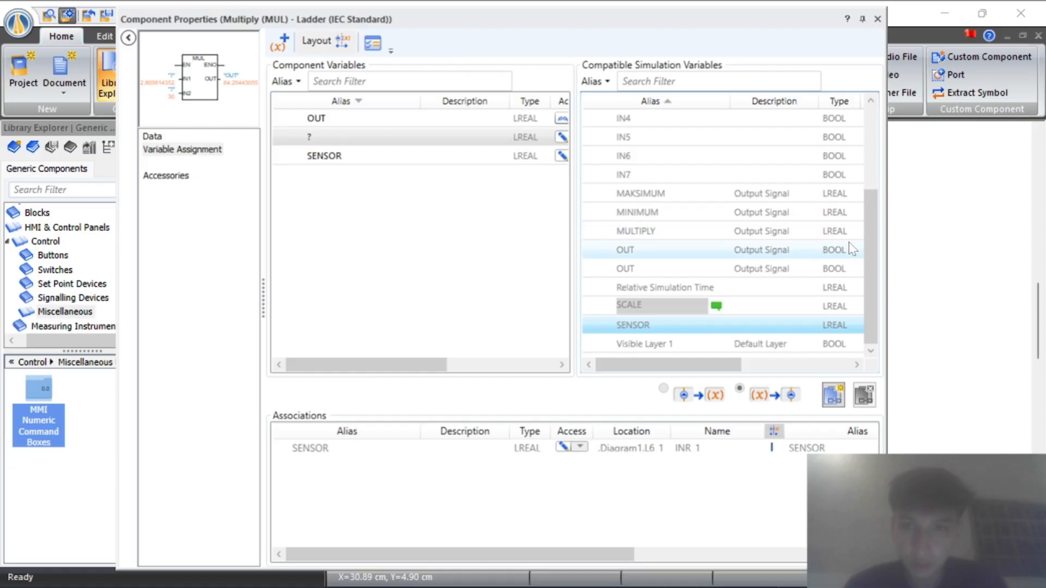
double_click(717, 231)
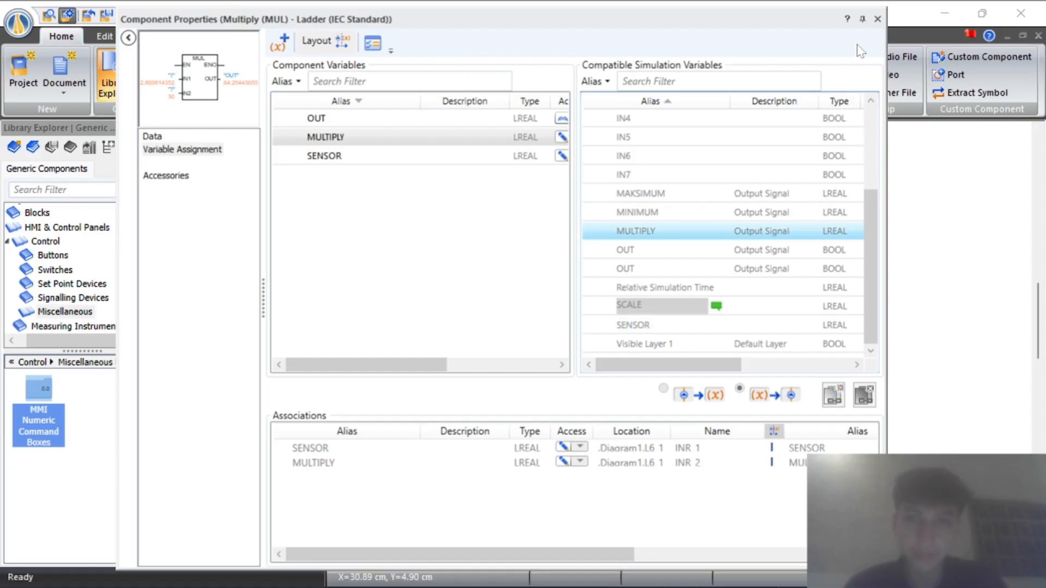
left_click(877, 19)
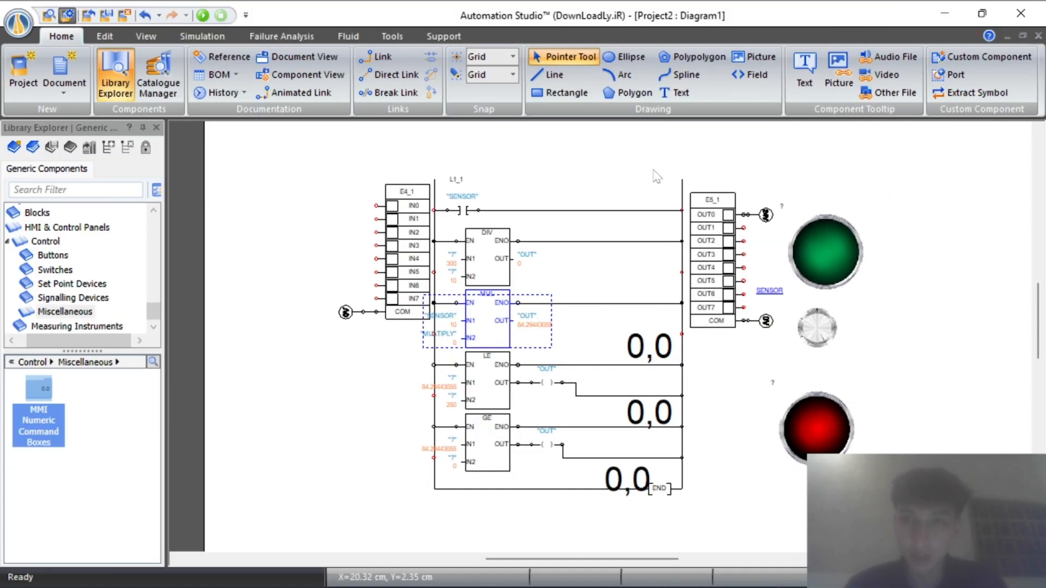
Associate the LE block's first input, INR_1, with the MUL block's LREAL output variable OUT.
double_click(480, 388)
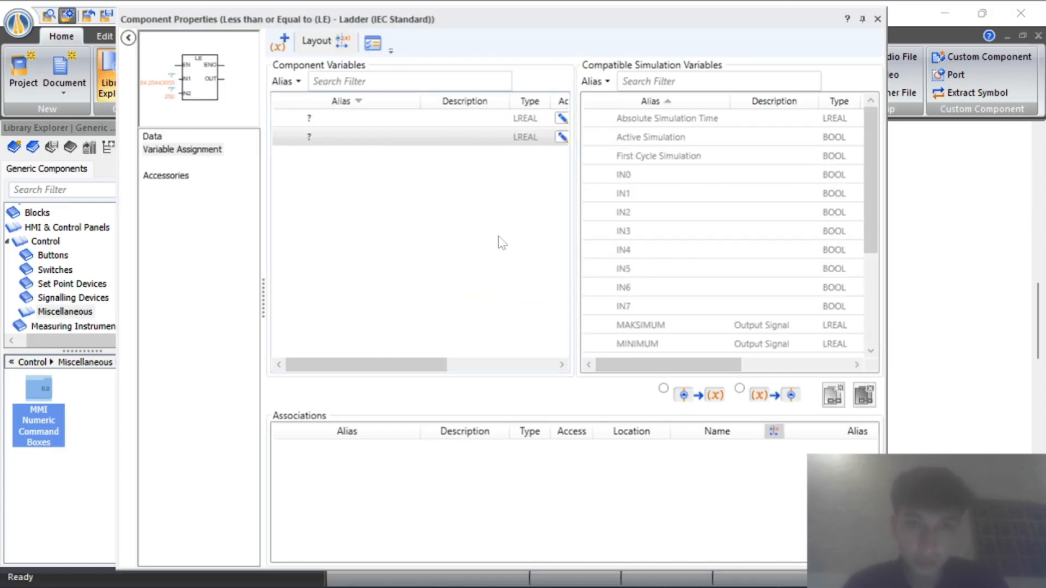
left_click_drag(379, 365, 307, 376)
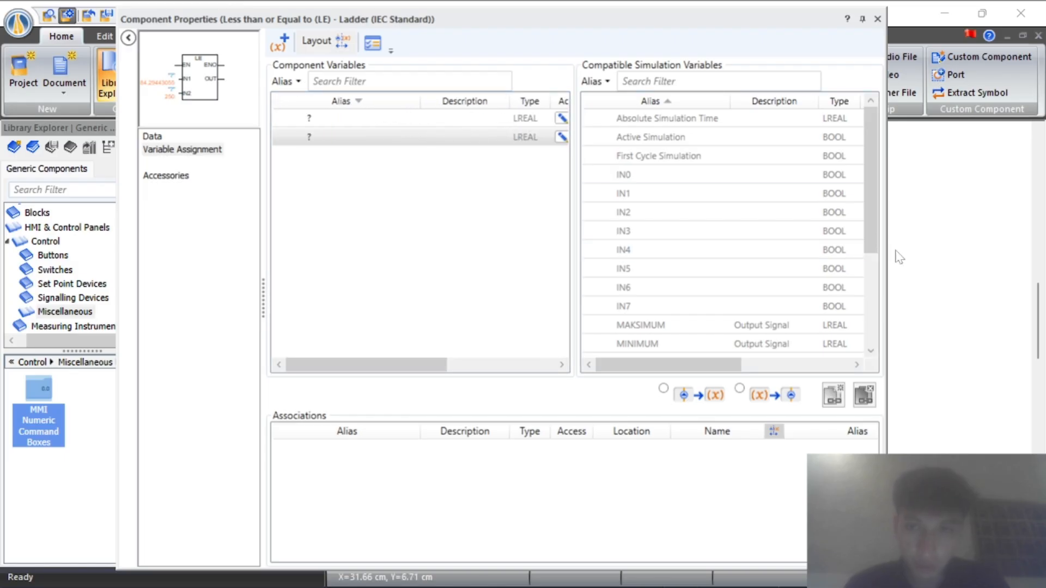
left_click_drag(869, 206, 866, 275)
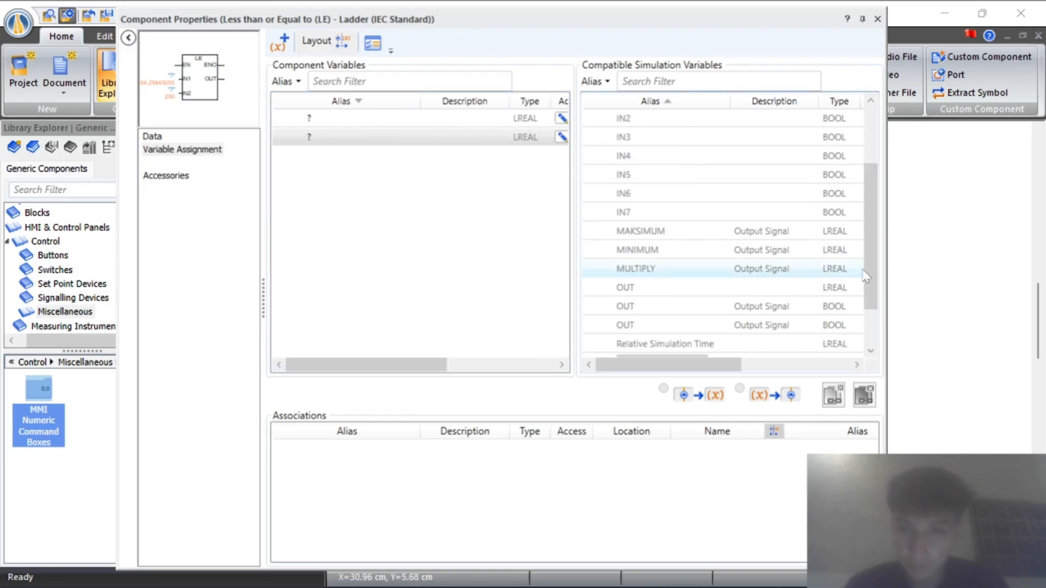
double_click(730, 297)
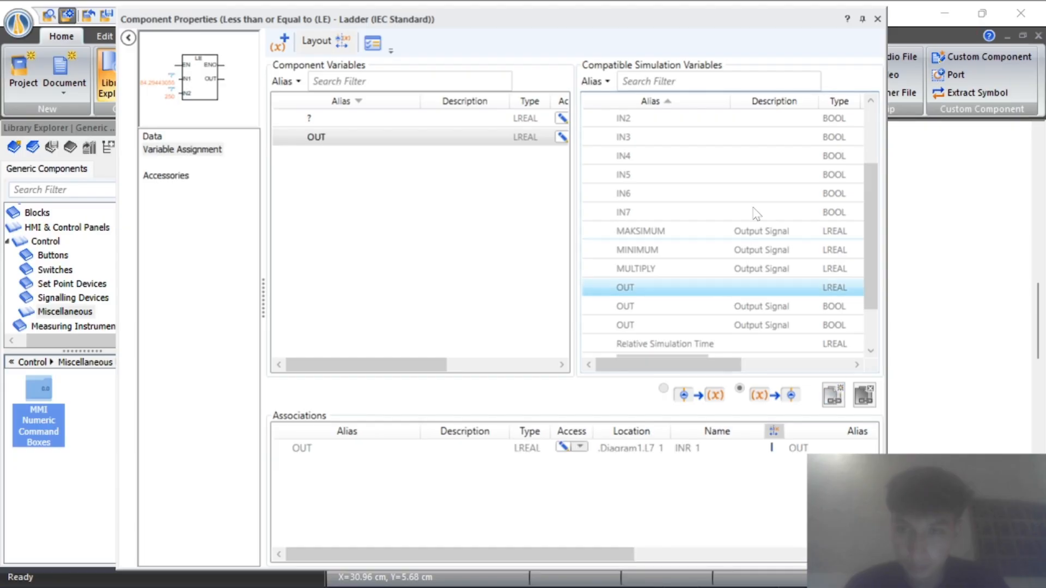
left_click(878, 19)
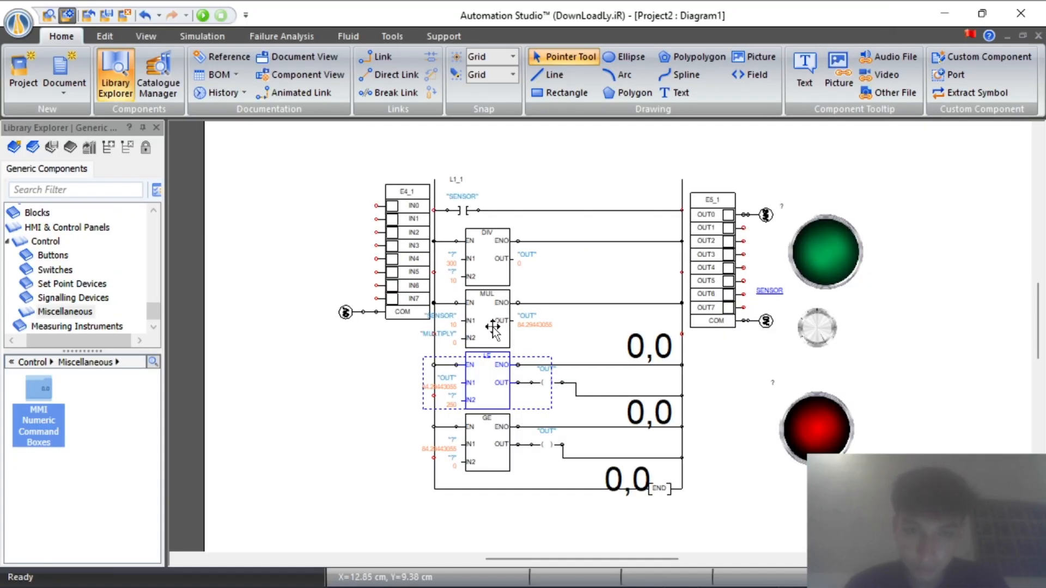
Associate the LE block's second input, INR_2, with the MINIMUM output signal.
double_click(488, 397)
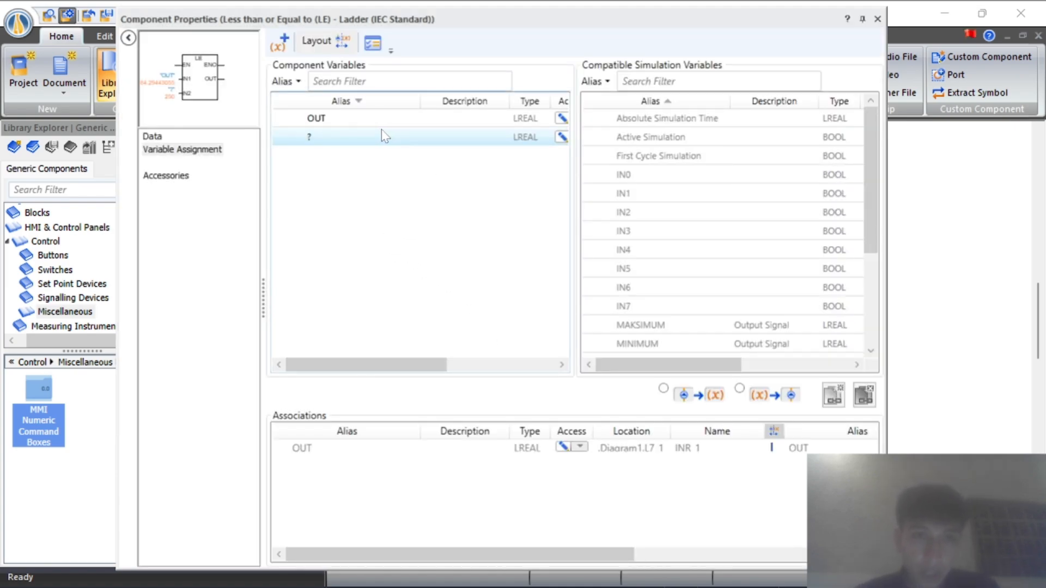
left_click(384, 135)
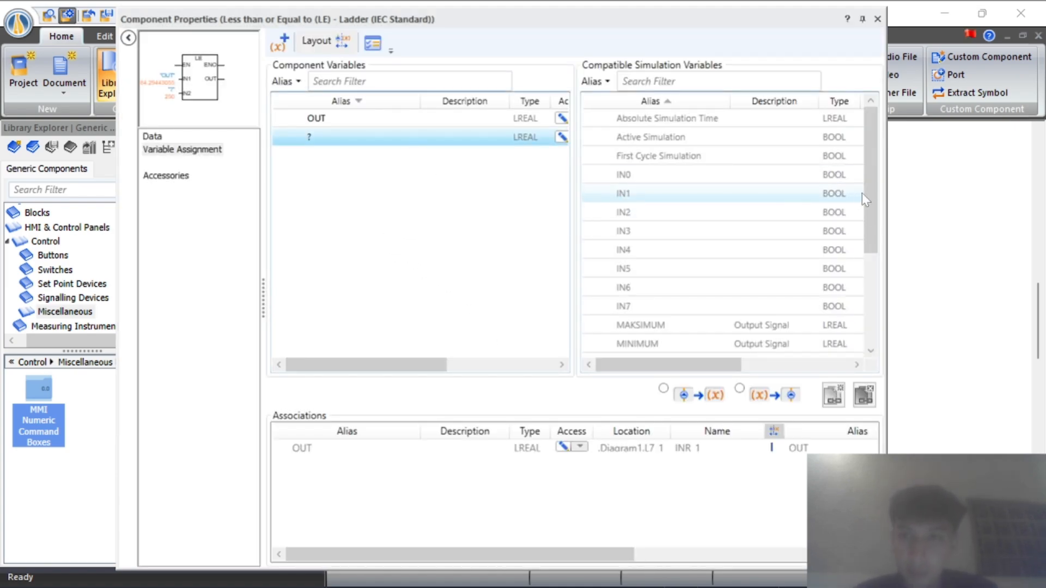
left_click_drag(867, 192, 870, 237)
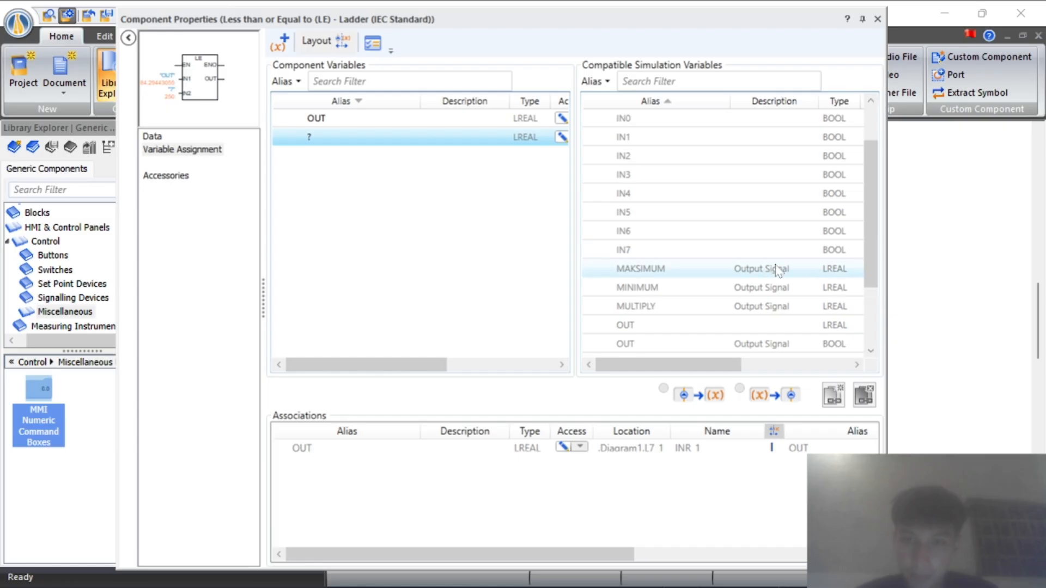
double_click(729, 289)
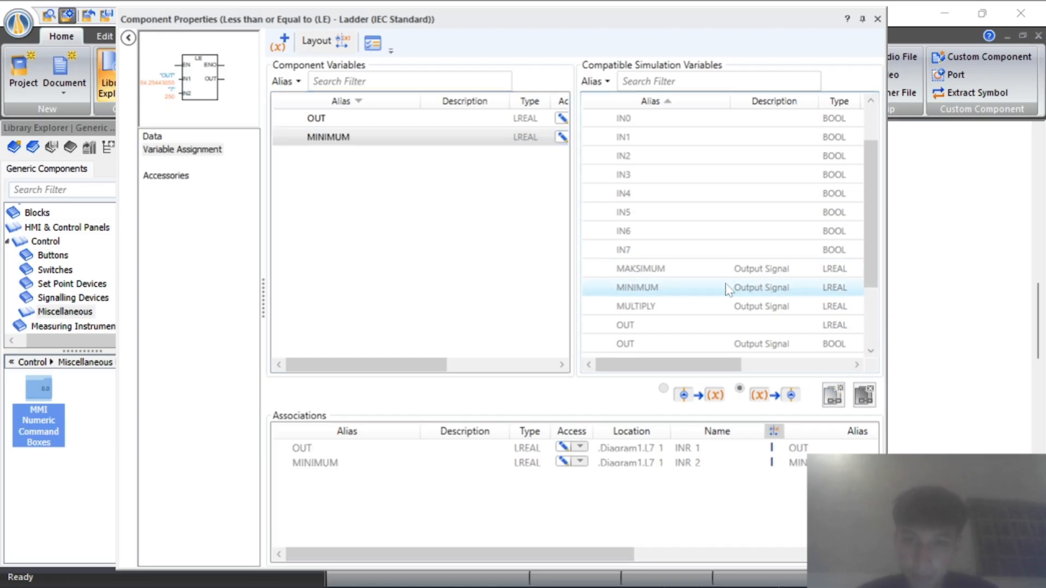
left_click(877, 21)
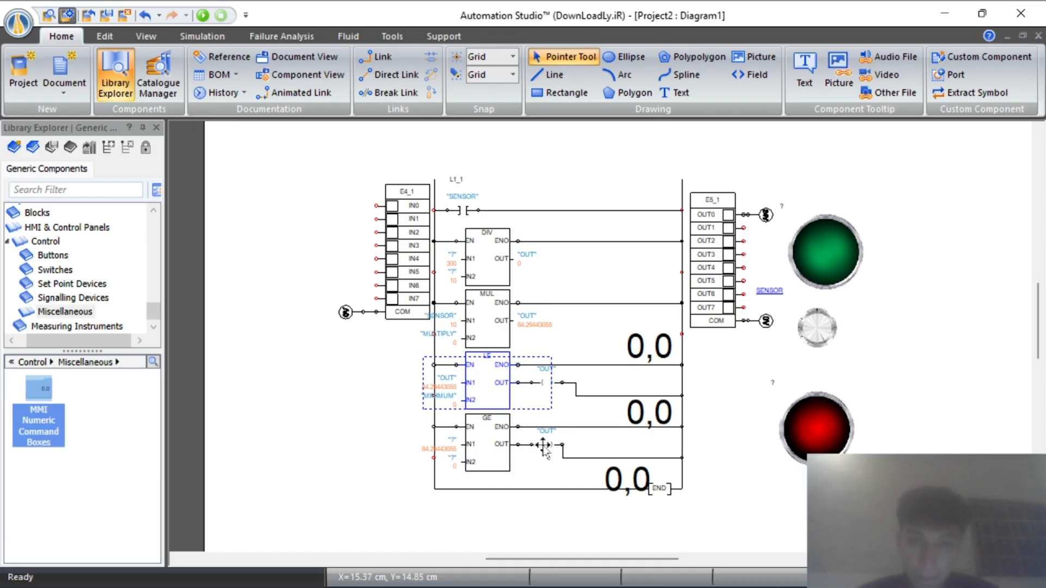
Associate the GE block's first input, INR_1, with the MUL block's LREAL output variable OUT.
double_click(476, 455)
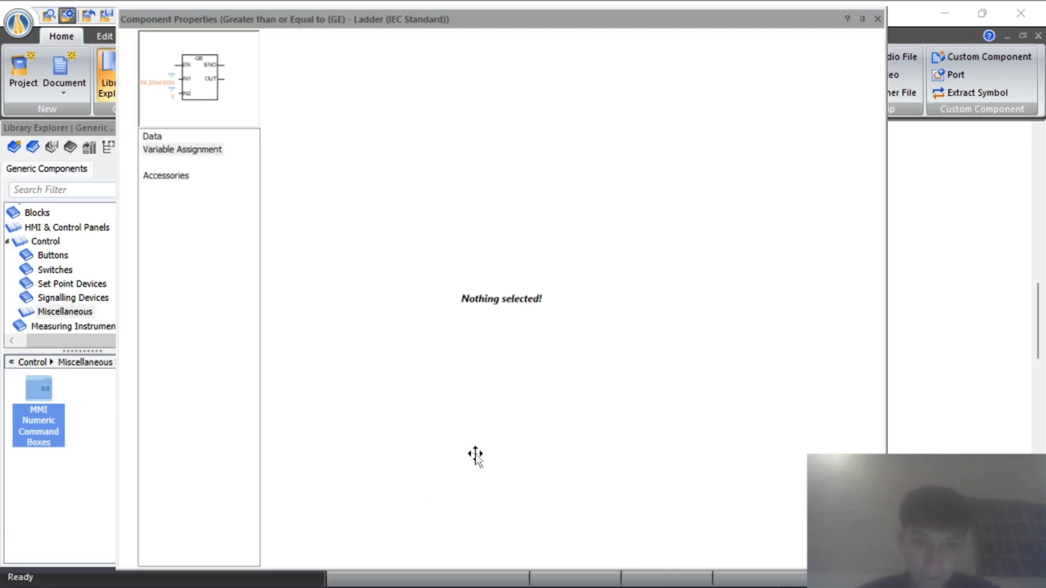
left_click(182, 149)
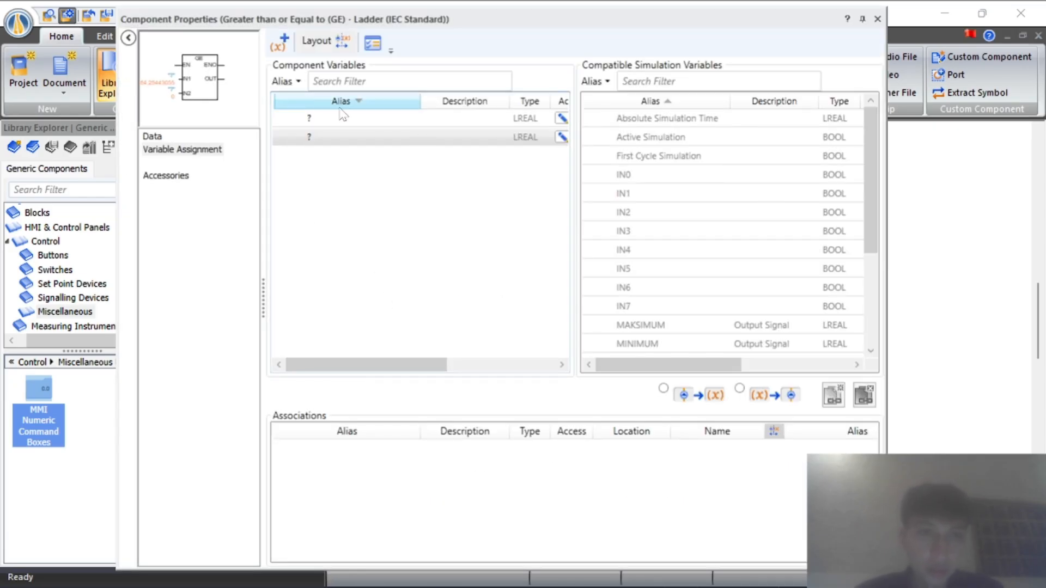
left_click_drag(436, 368, 381, 327)
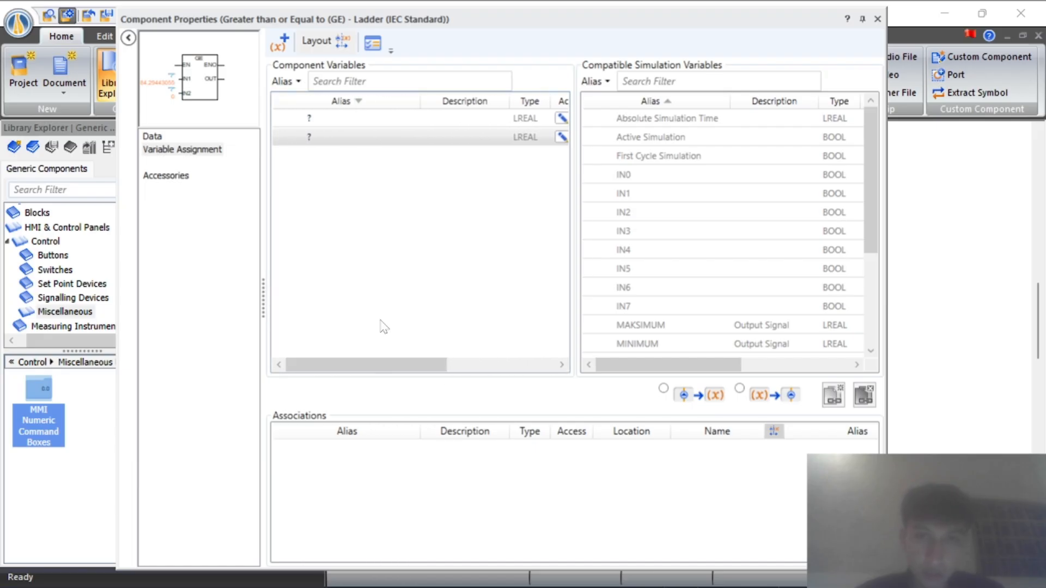
left_click(362, 121)
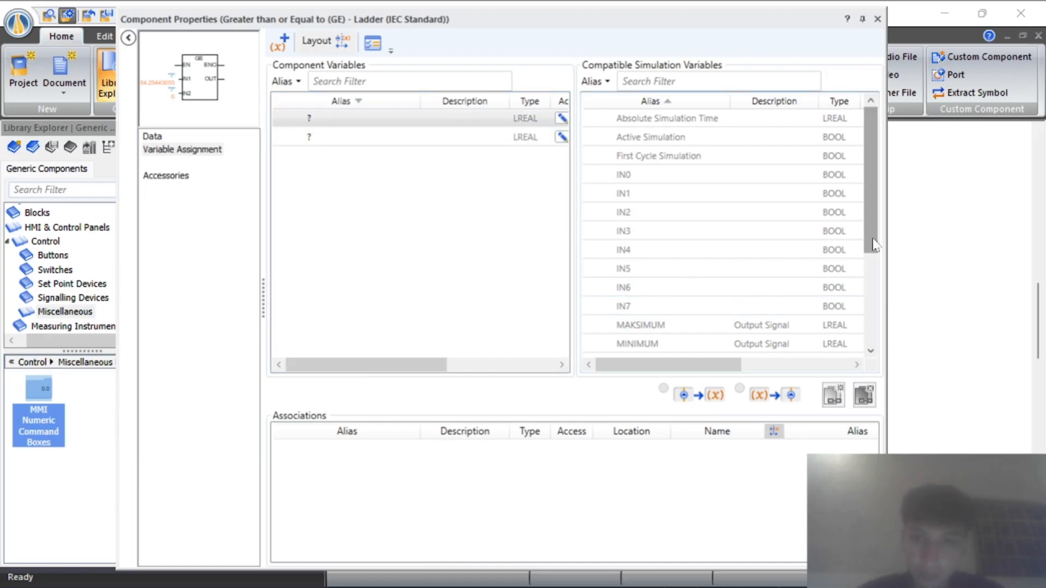
left_click_drag(875, 235, 877, 317)
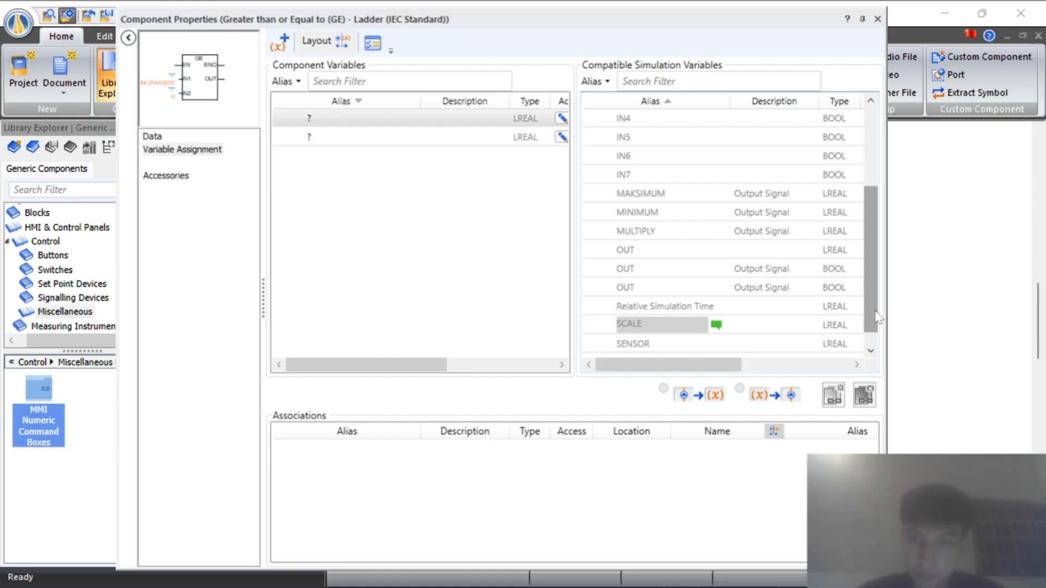
double_click(687, 254)
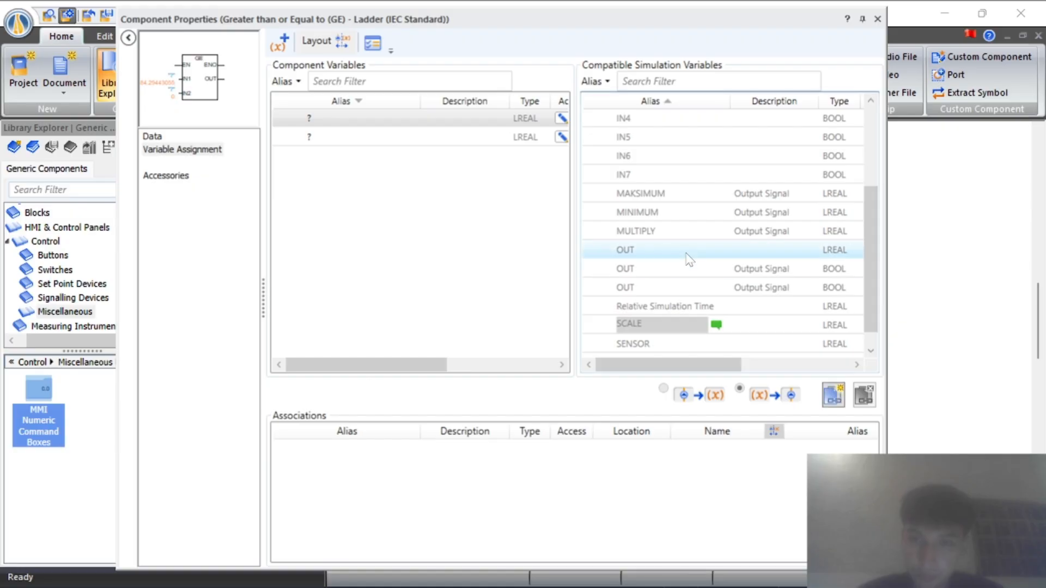
Associate the GE block's second input, INR_2, with the MAKSIMUM output signal.
left_click(353, 143)
double_click(640, 193)
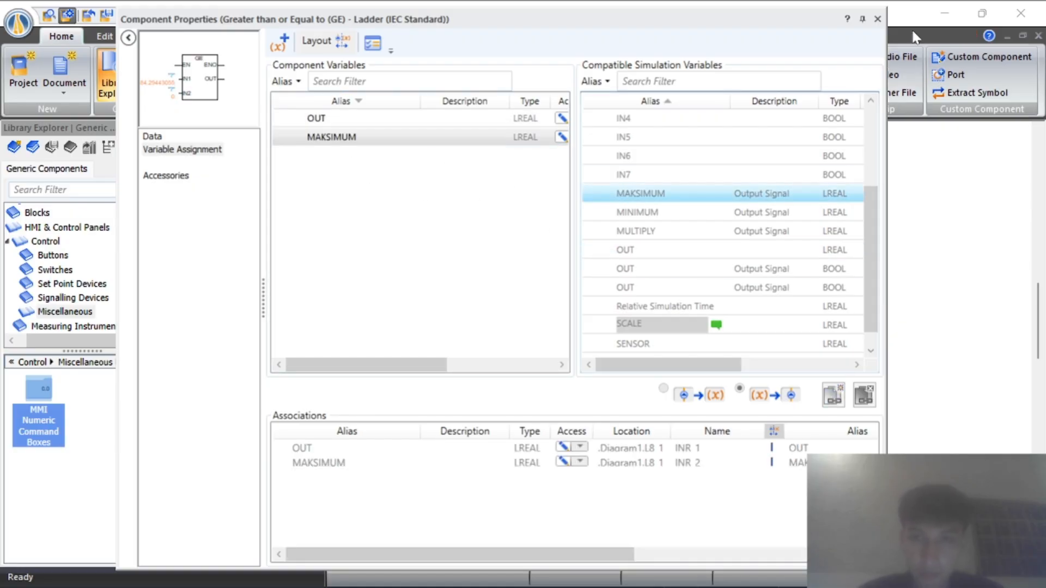
left_click(878, 19)
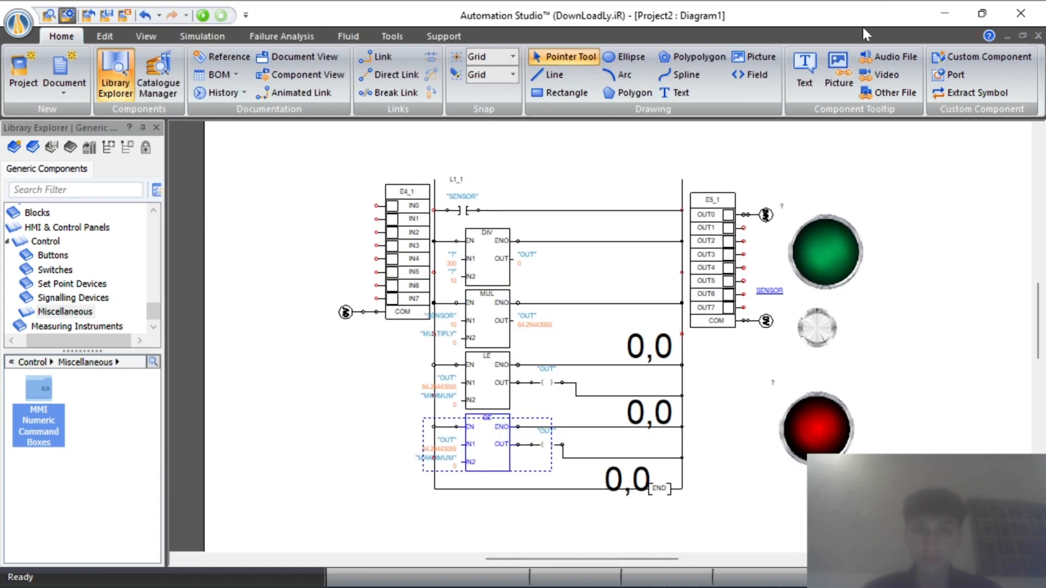
Run the simulation of the ladder diagram to test it, and stop it again.
left_click(758, 359)
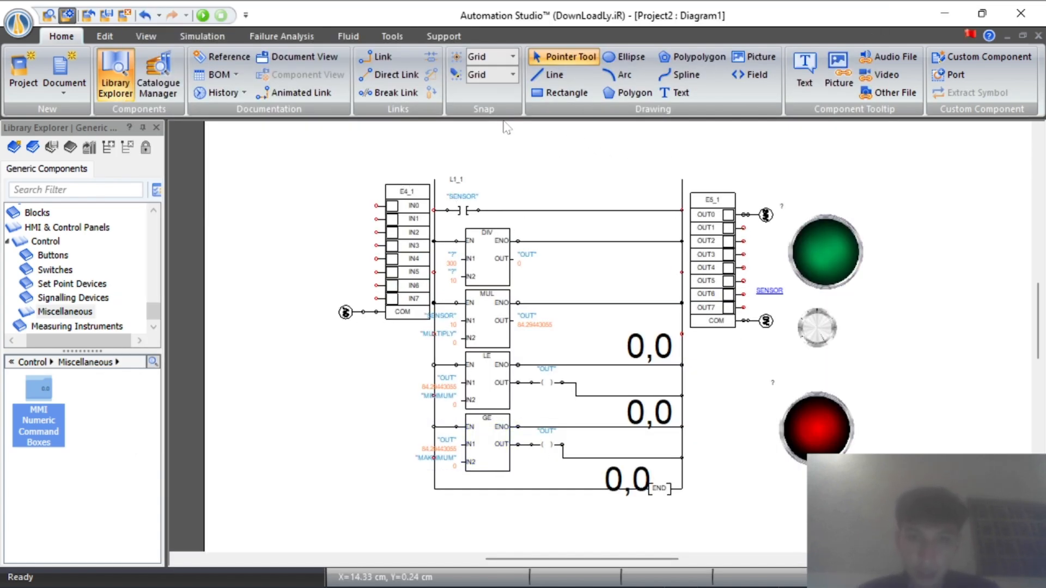
left_click(202, 15)
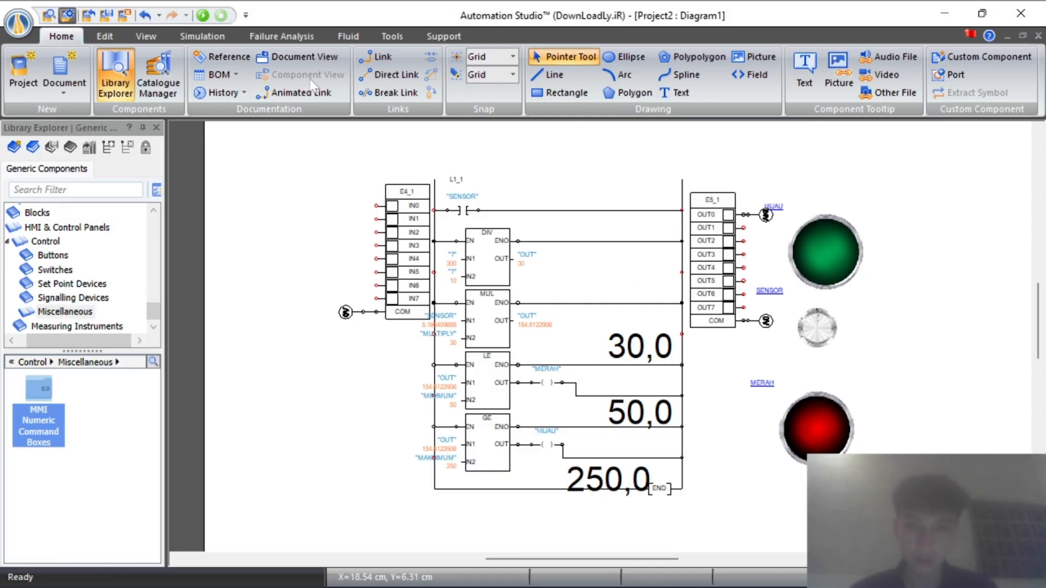
left_click(204, 15)
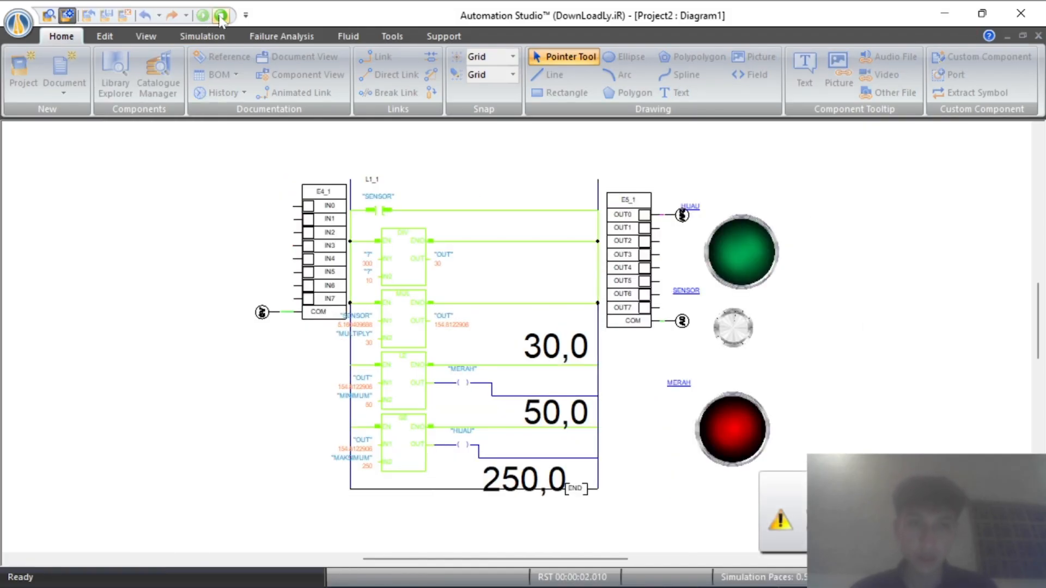
left_click(220, 16)
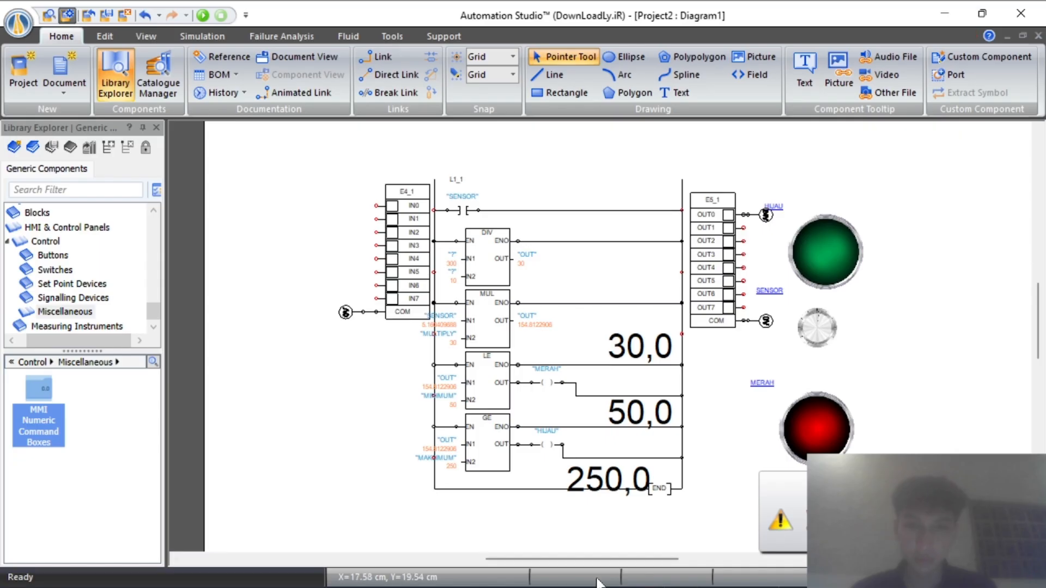
Open Word and create a blank document.
mouse_move(536, 573)
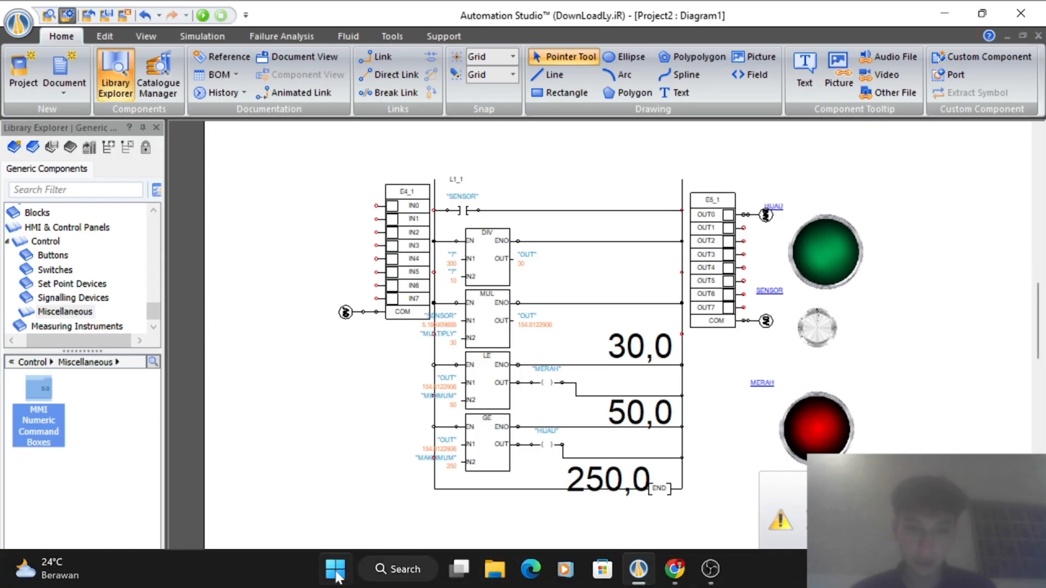
key("super")
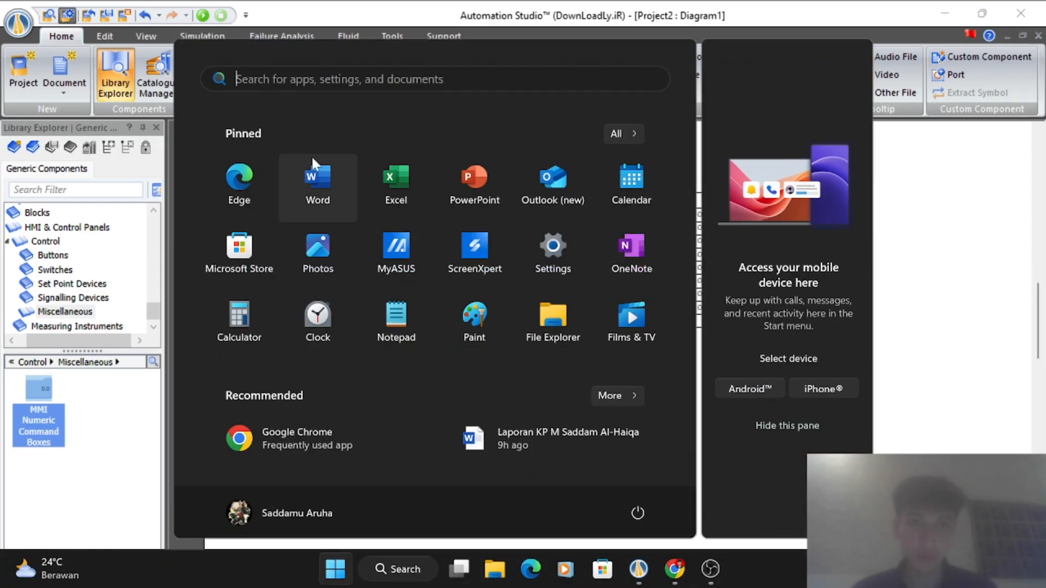
left_click(312, 158)
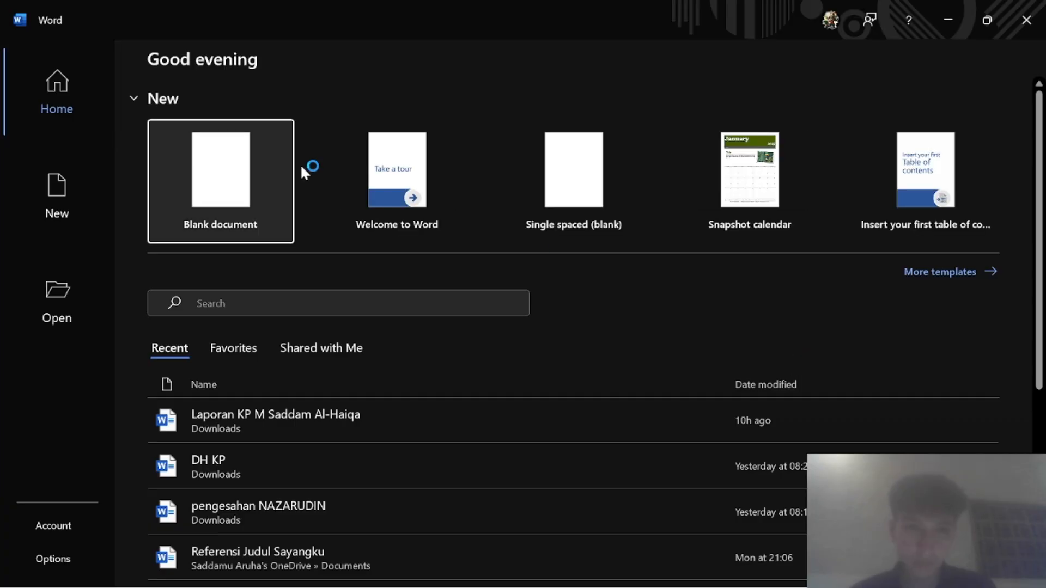
left_click(264, 170)
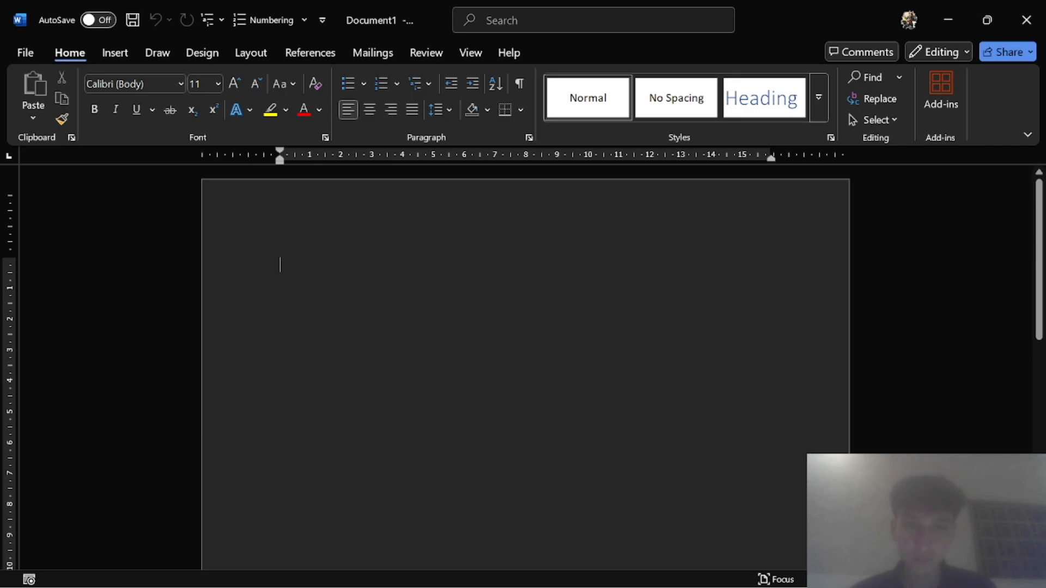
Switch to Chrome and read the scaling, voltage and lamp-condition questions in SOAL TUGAS 2.pdf.
key("alt+Tab")
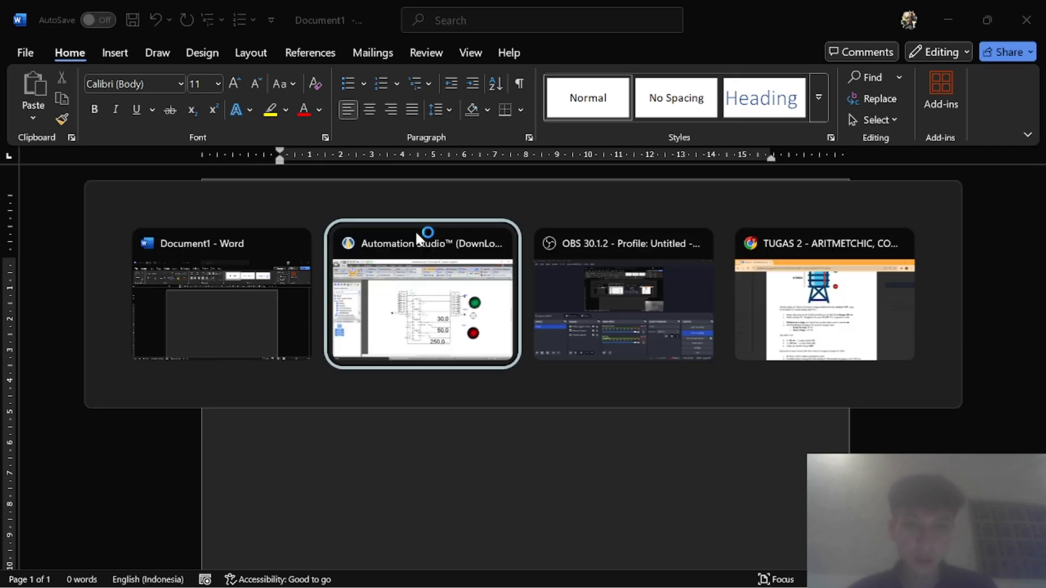
key("alt+Tab")
key("alt+Tab")
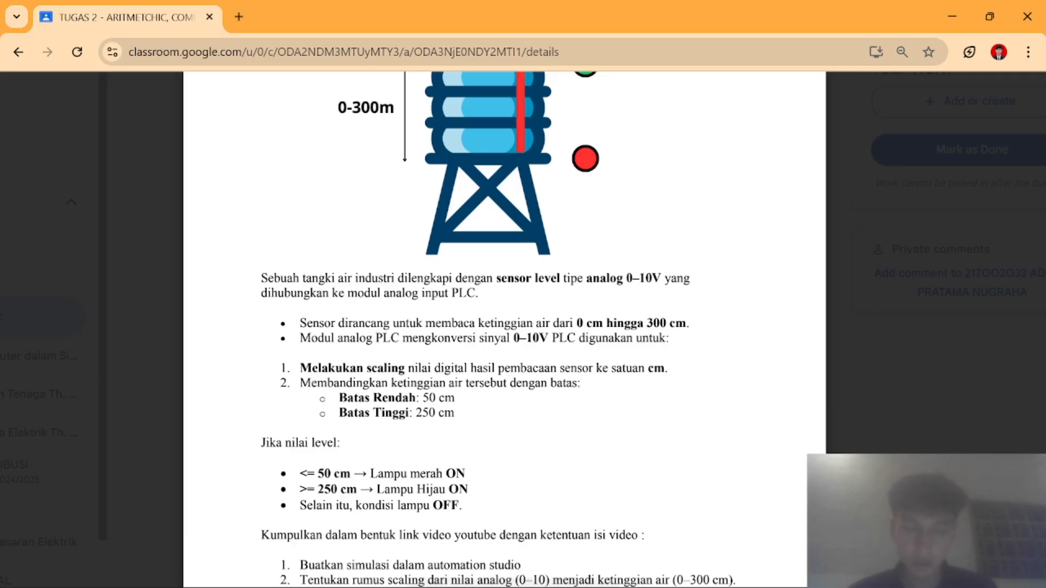
scroll(518, 348, "down", 1)
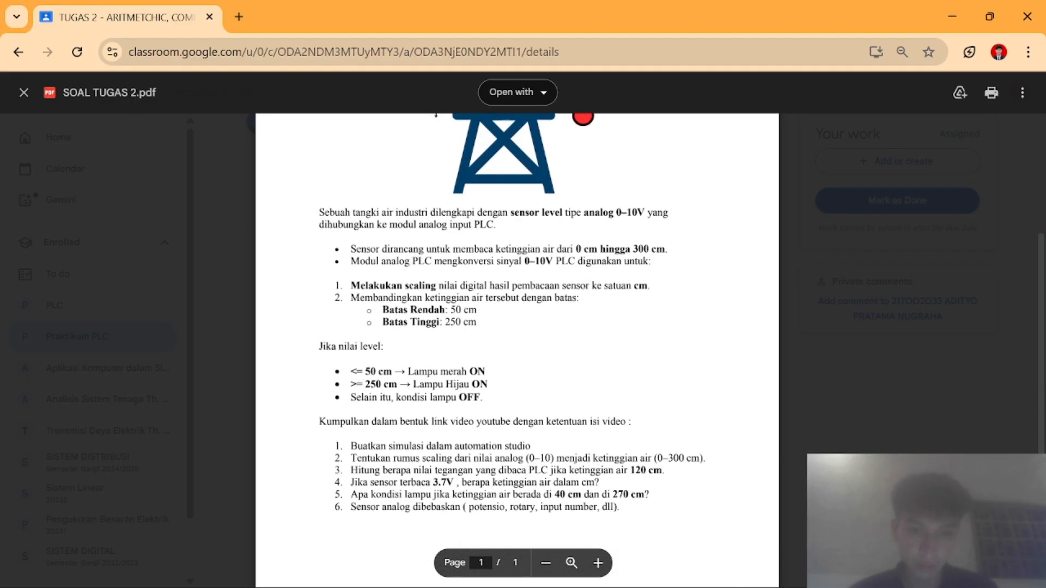
scroll(467, 389, "down", 1)
scroll(466, 388, "up", 1)
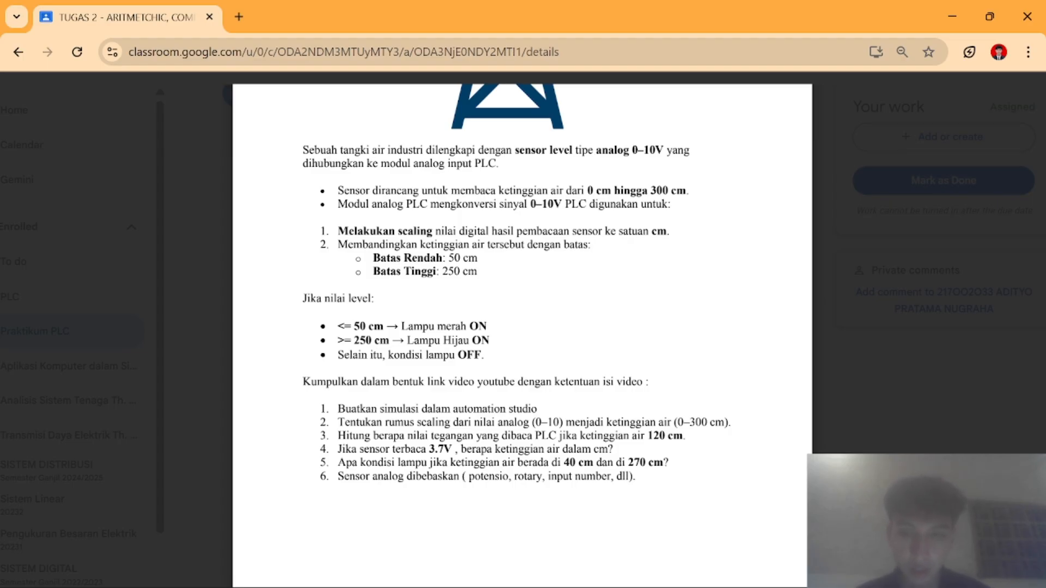
Switch back to the blank Word document and begin the water-height scaling formula with "H =".
key("alt+Tab")
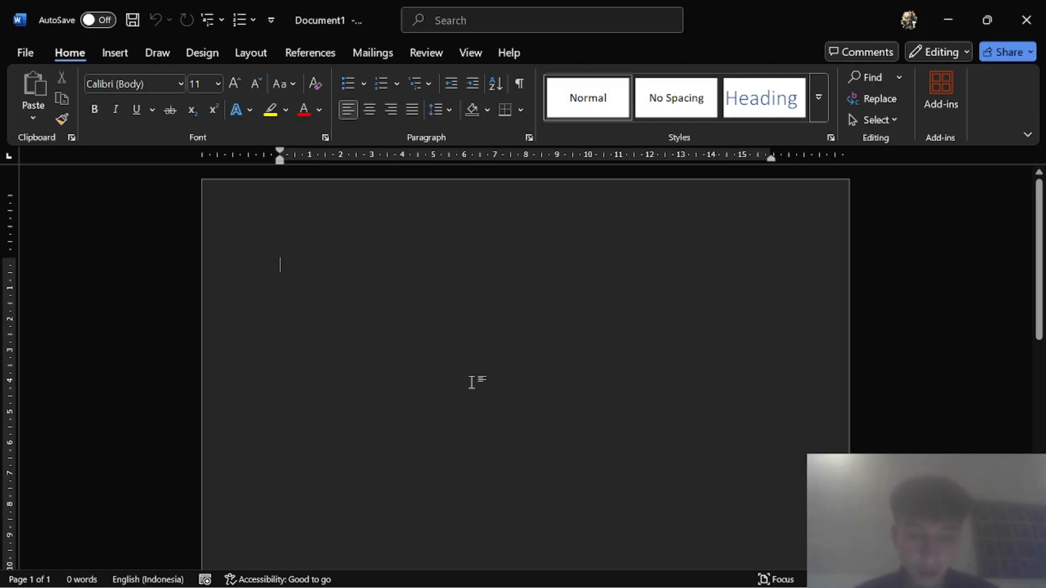
type("H =")
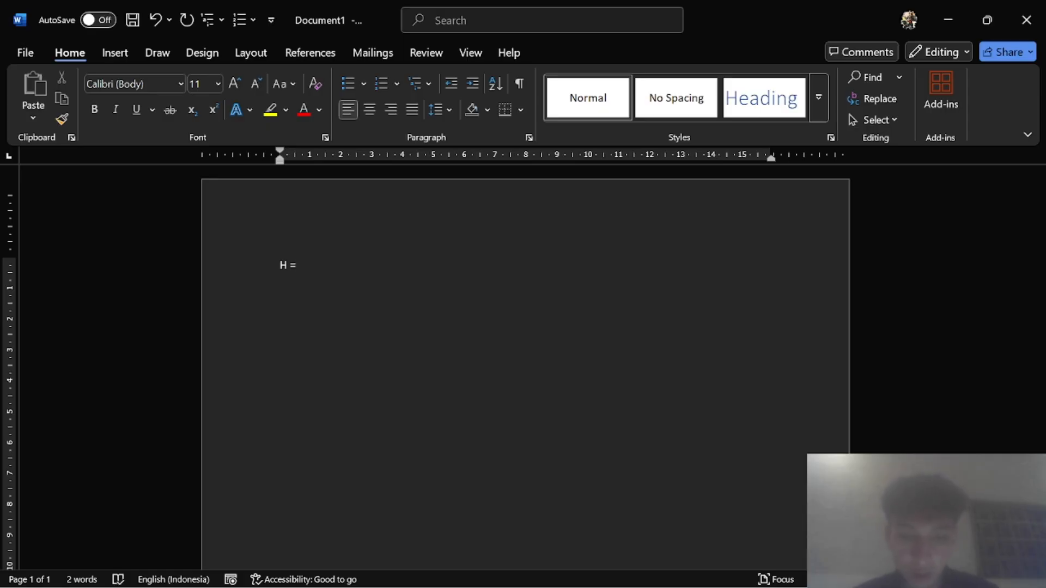
type("V")
type("9")
type("V/")
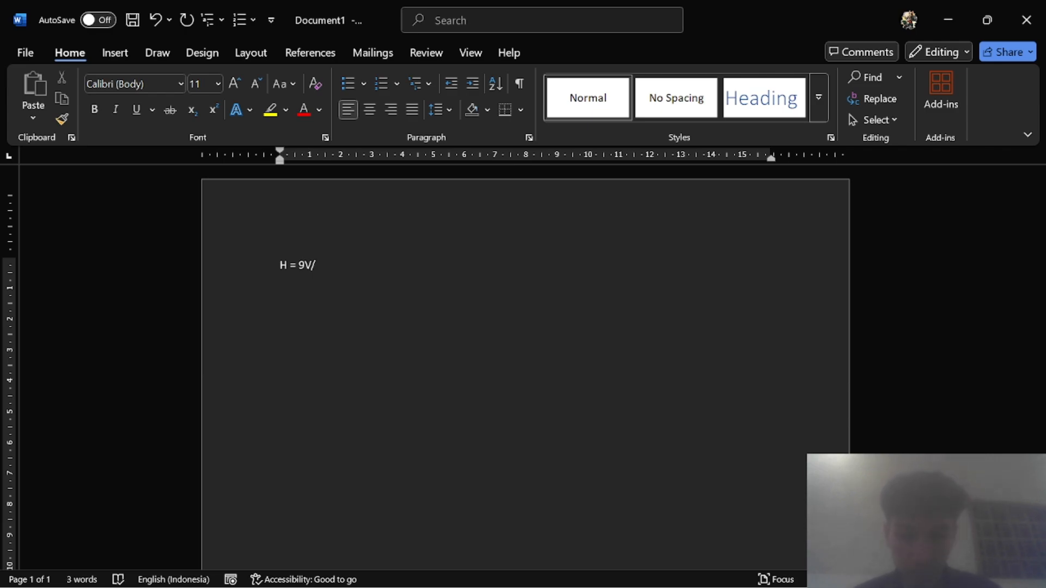
type("10")
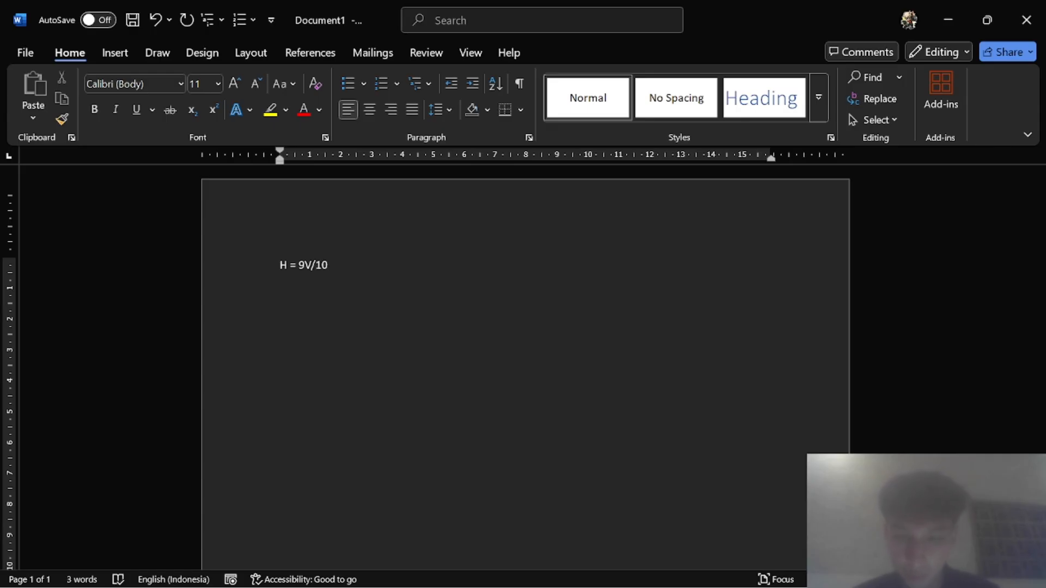
key("BackSpace")
key("BackSpace")
key("BackSpace")
key("BackSpace")
key("BackSpace")
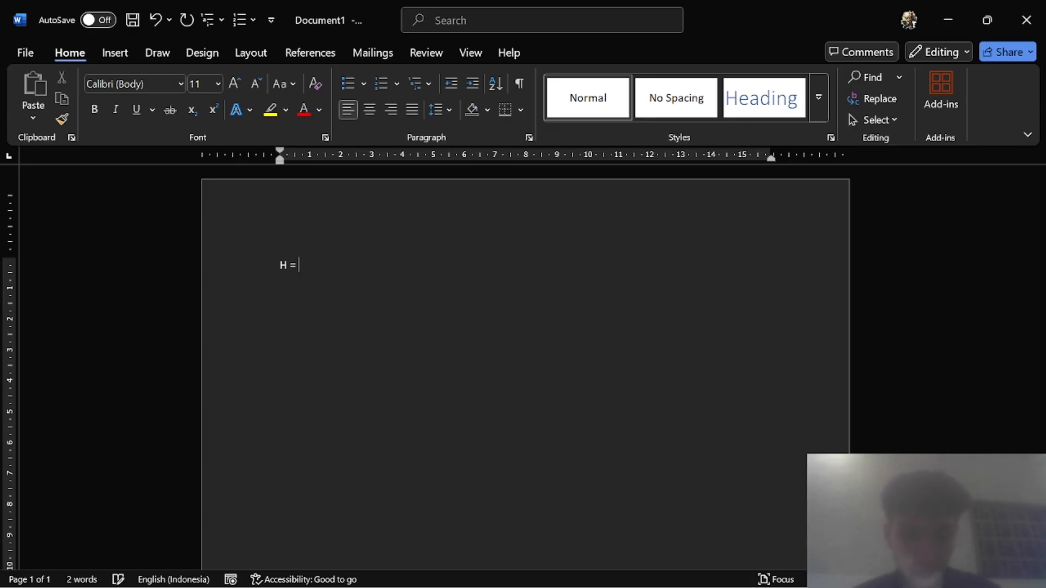
Complete the water-height formula as "H = (V/10)X10" and start a new line below it.
type("V")
key("BackSpace")
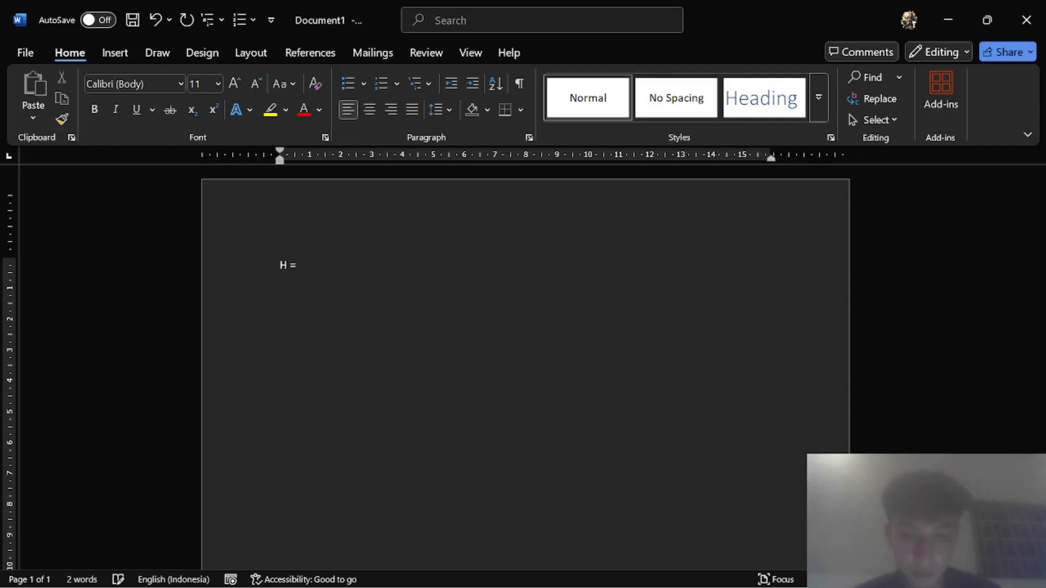
type("(")
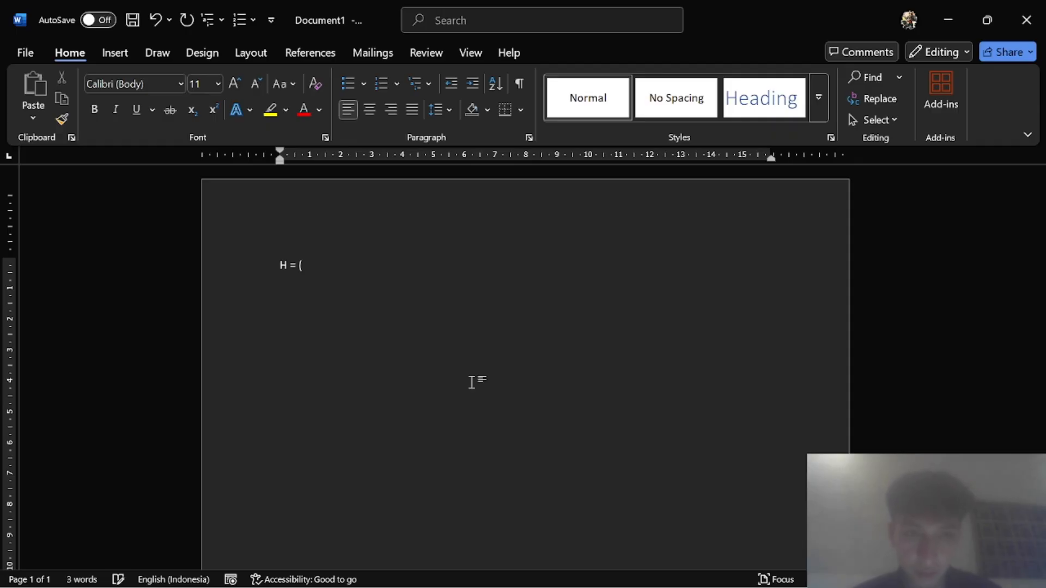
type("V")
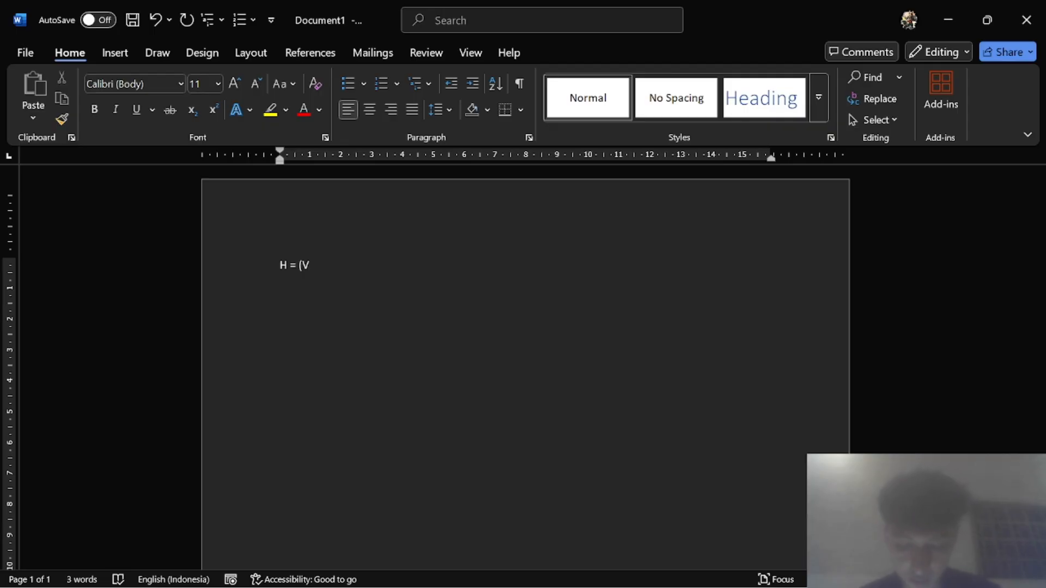
type("/")
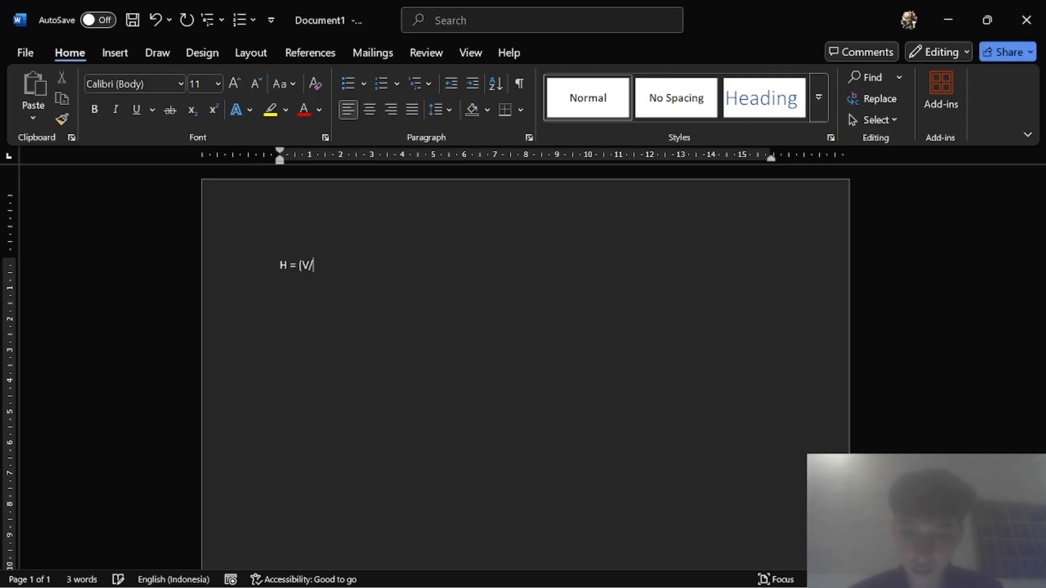
type("10")
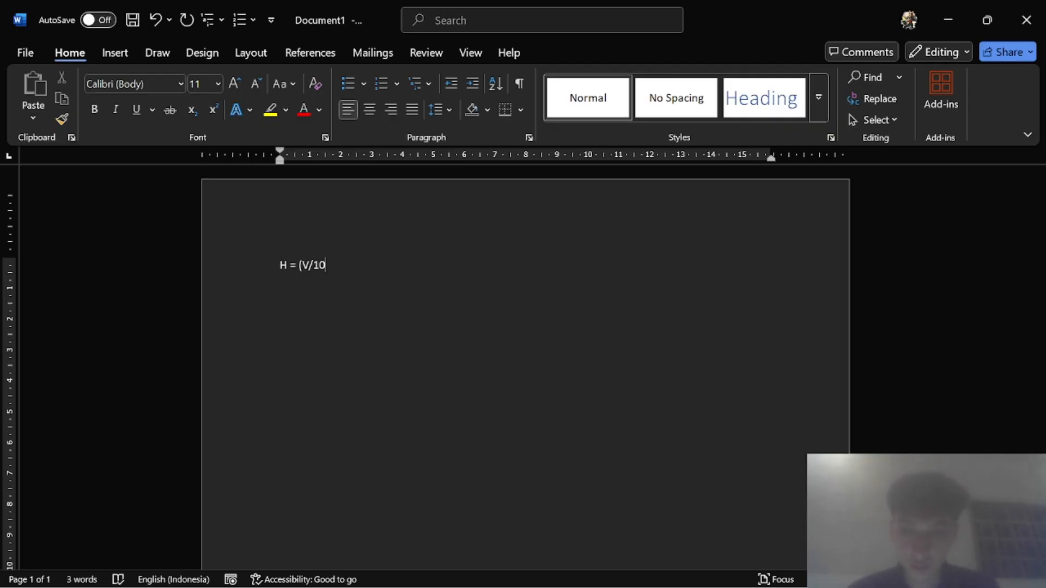
type(")")
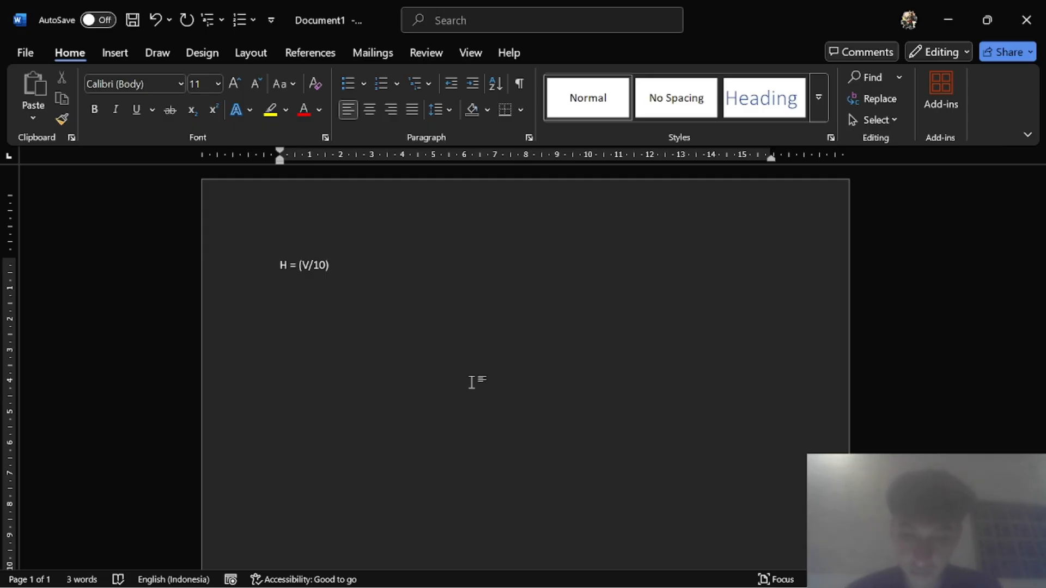
type("X")
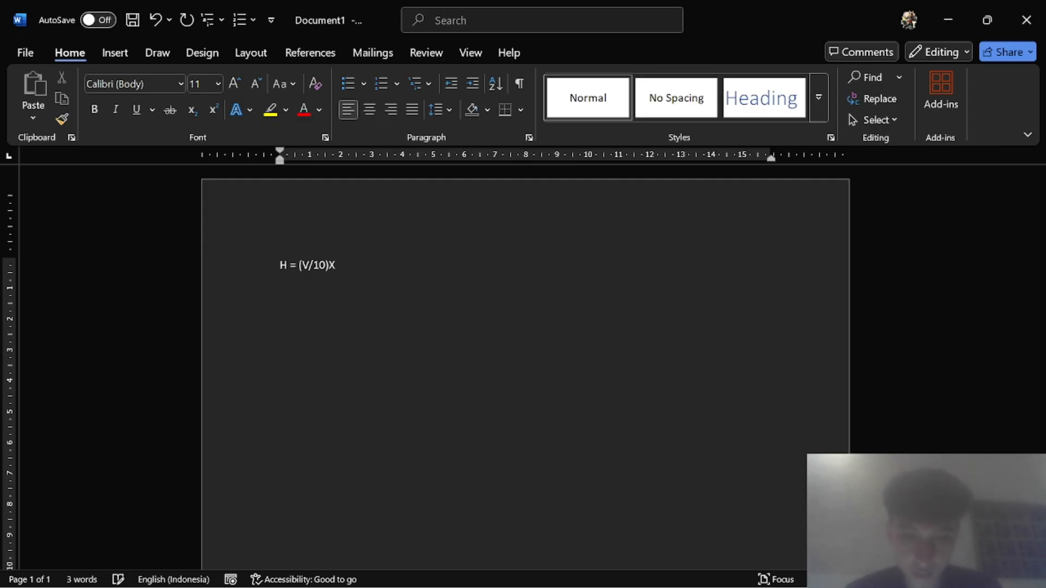
type("10")
key("Return")
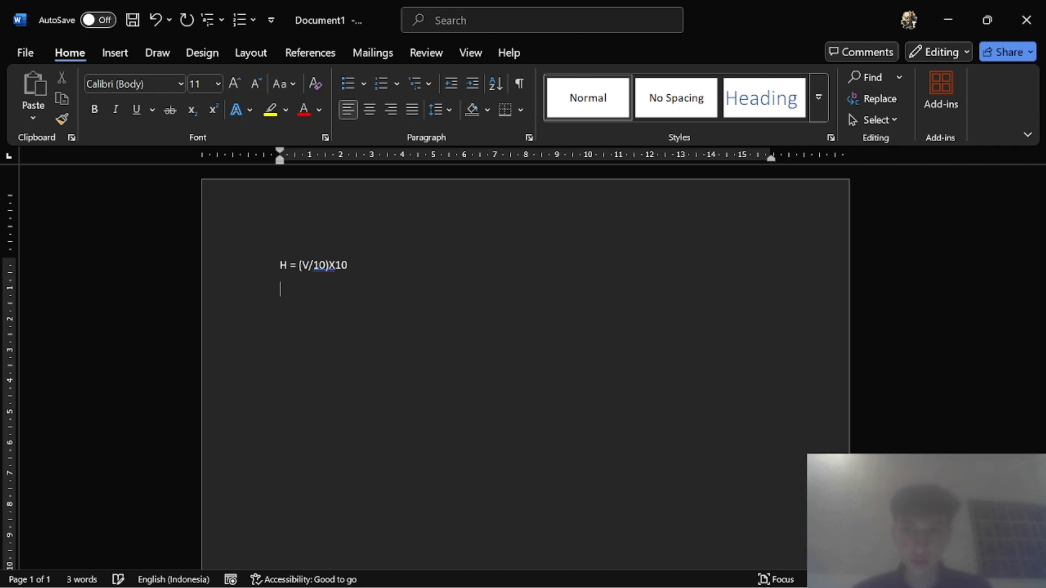
Make the height formula item 1 of a numbered list and add an empty item 2 below it.
key("Up")
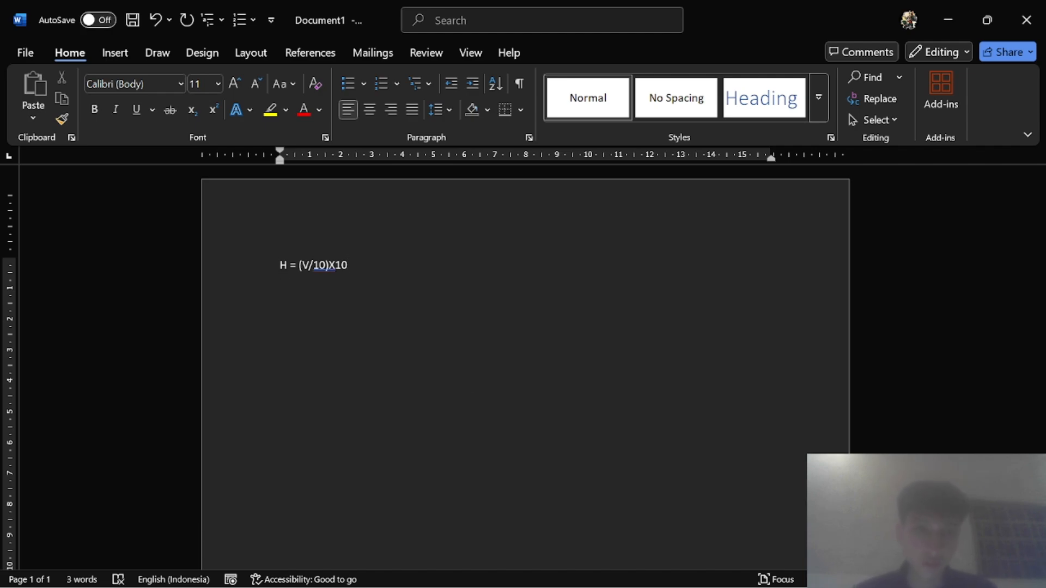
type("1.")
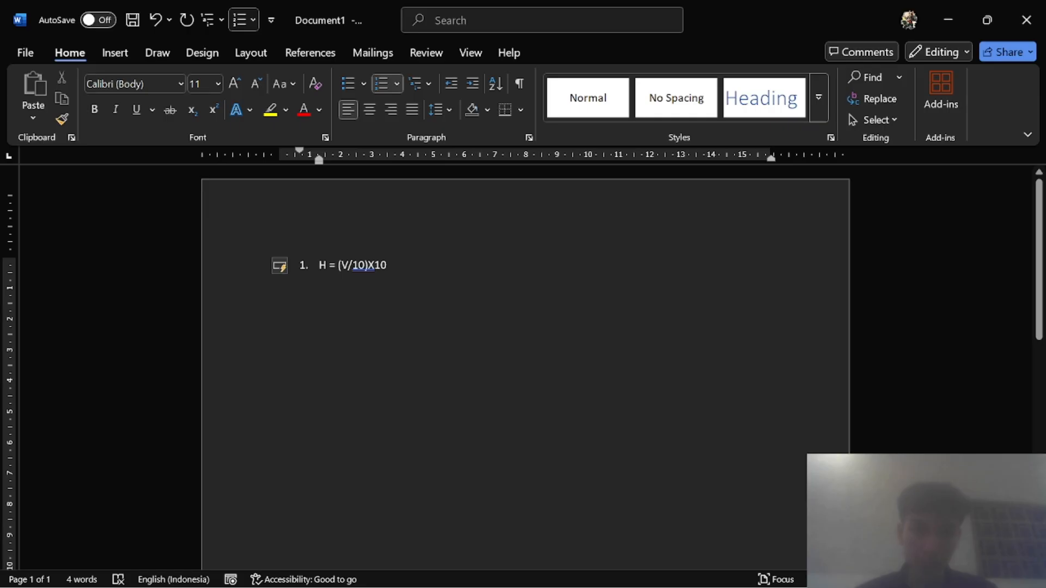
key("Return")
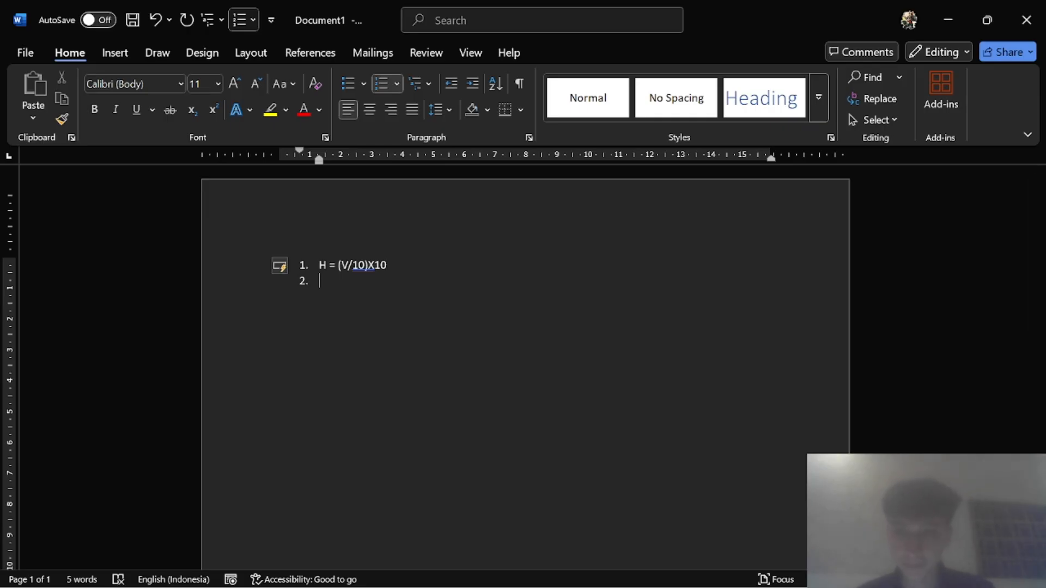
Check the 120 cm voltage question in Chrome's assignment PDF and, back in Word, enter "H = 120" as item 2.
key("alt+Tab")
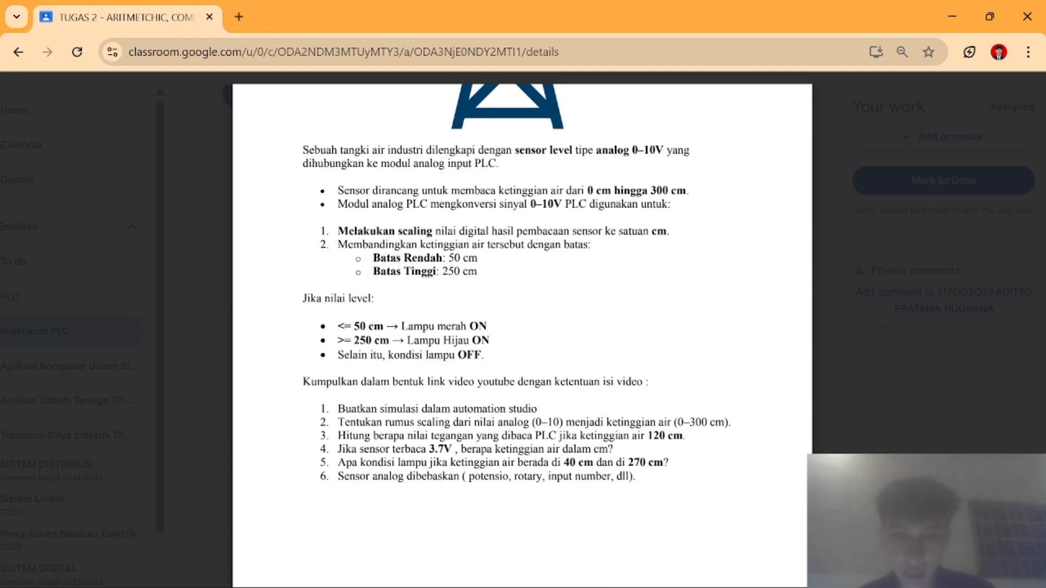
key("alt+Tab")
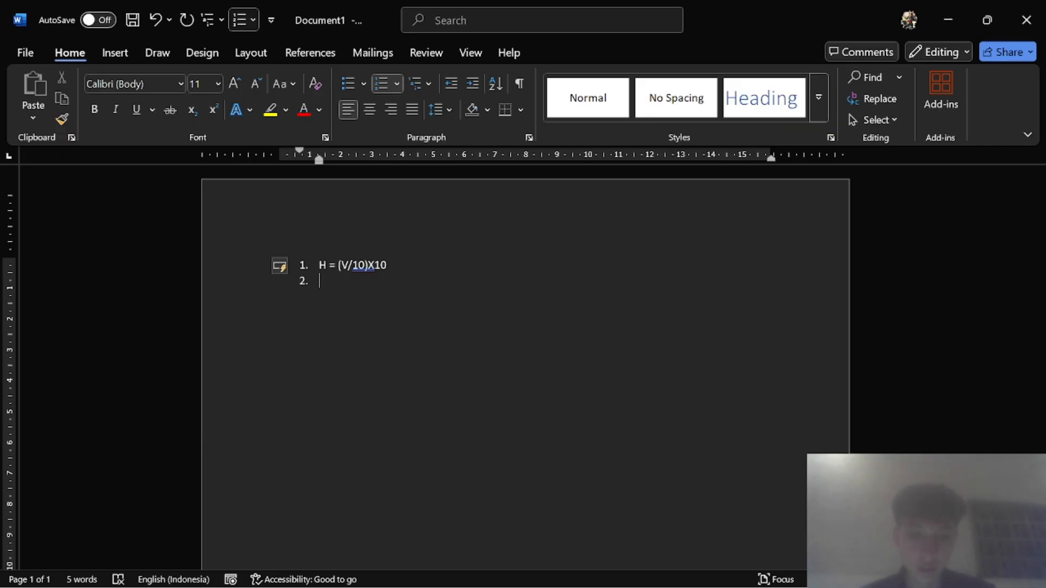
type("Di")
type("H = 120")
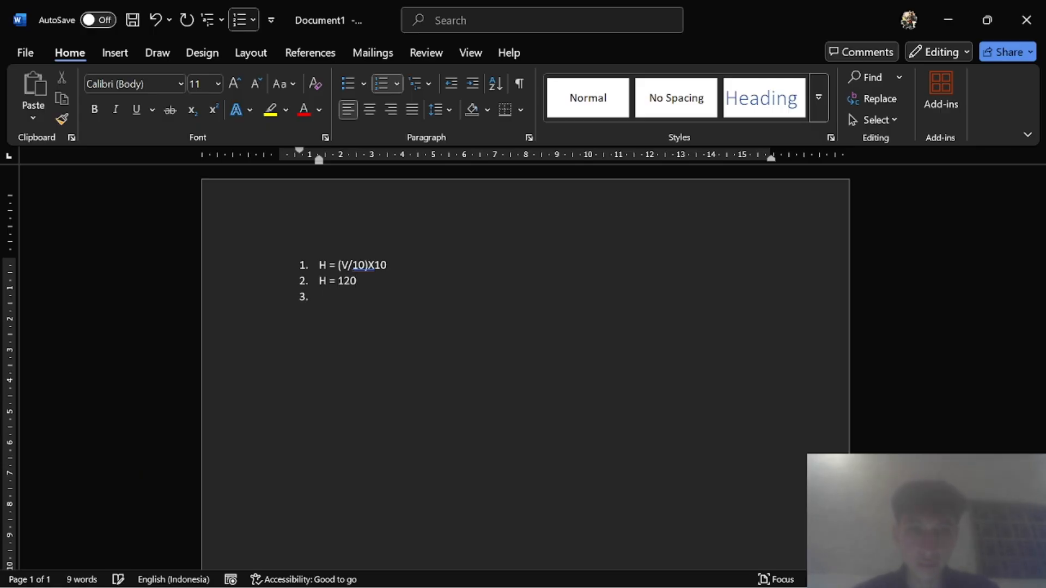
Add the unnumbered voltage formula "V=(H/300) X 10" on the line under "H = 120".
key("BackSpace")
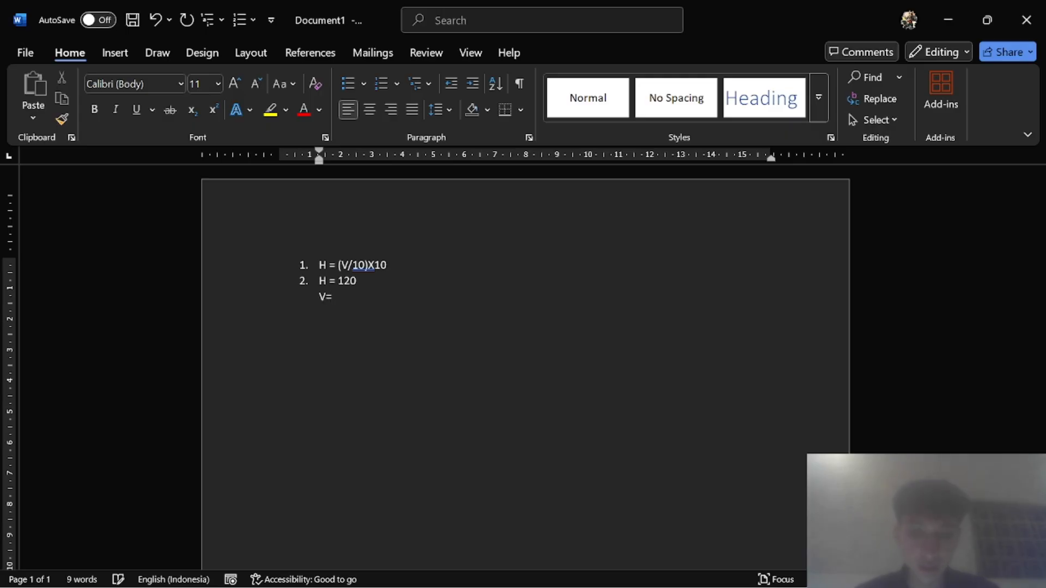
type("V=(")
type("H/300) ")
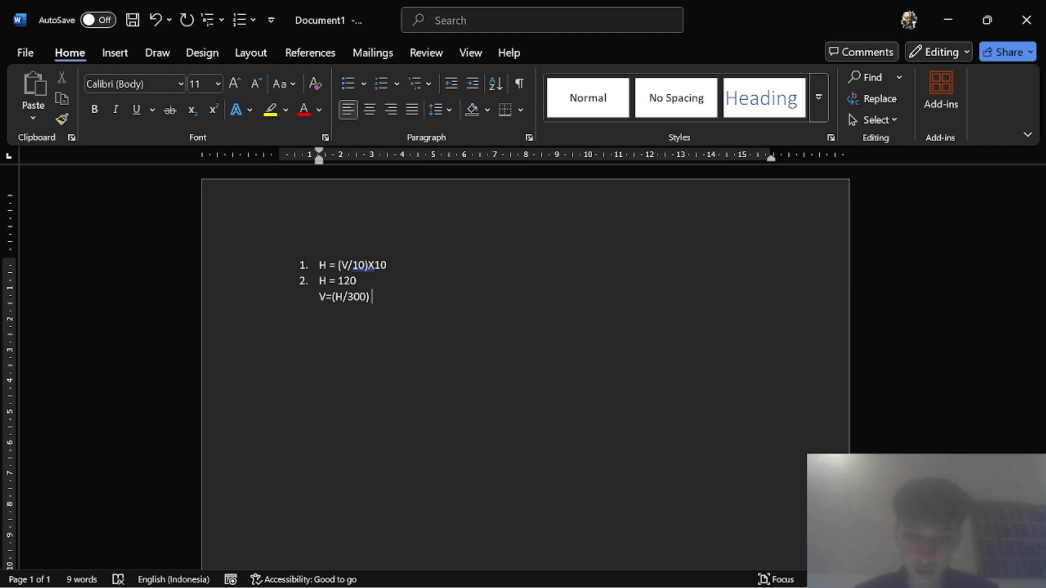
type("X 10")
Correct the multiplier in item 1's height formula to 300.
left_click(356, 280)
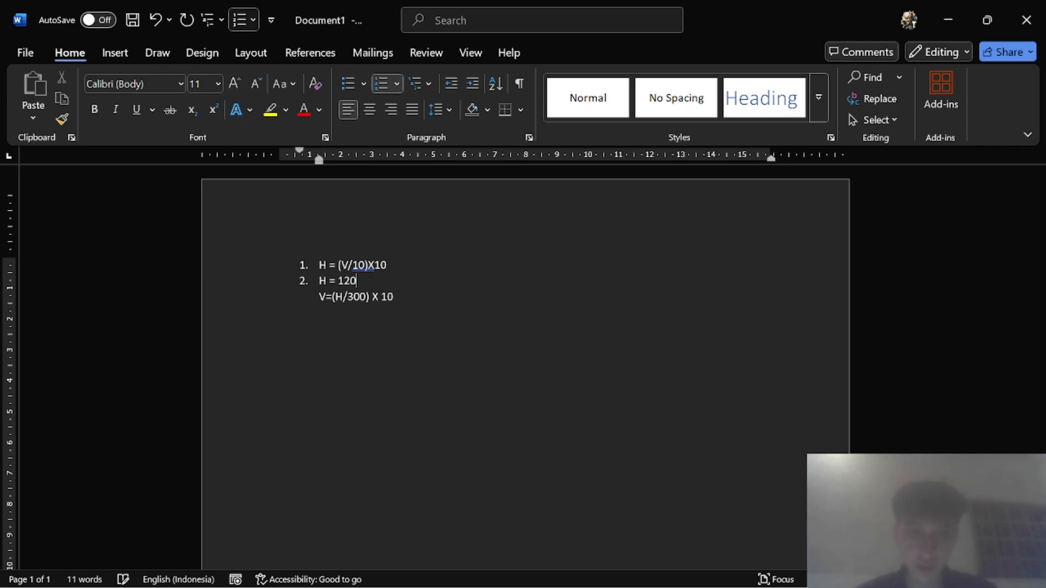
left_click(387, 265)
key("BackSpace")
key("BackSpace")
type("300")
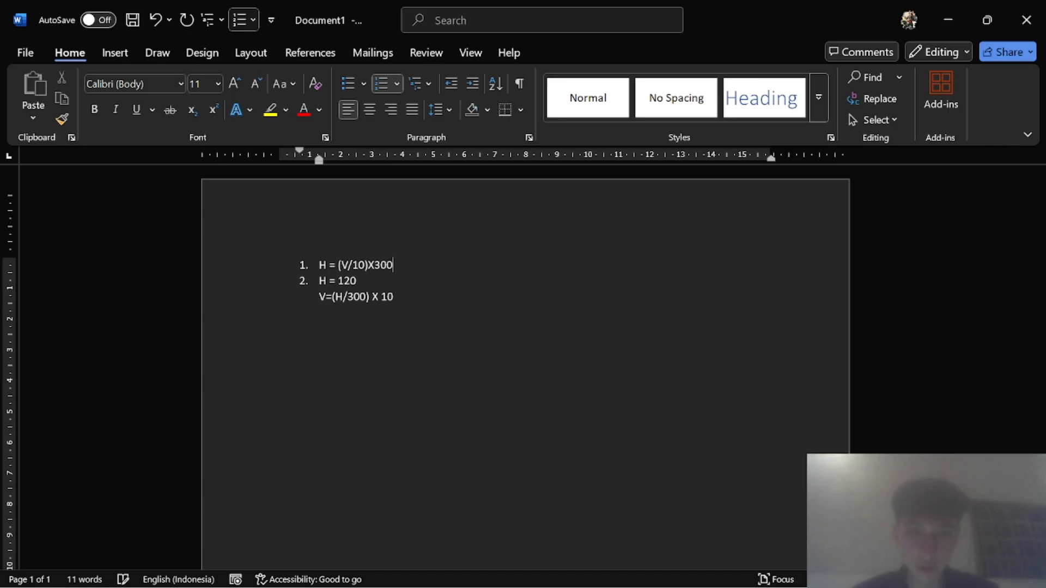
Add the substituted calculation "V=(120/300)X10" on a new line below the voltage formula.
left_click(393, 297)
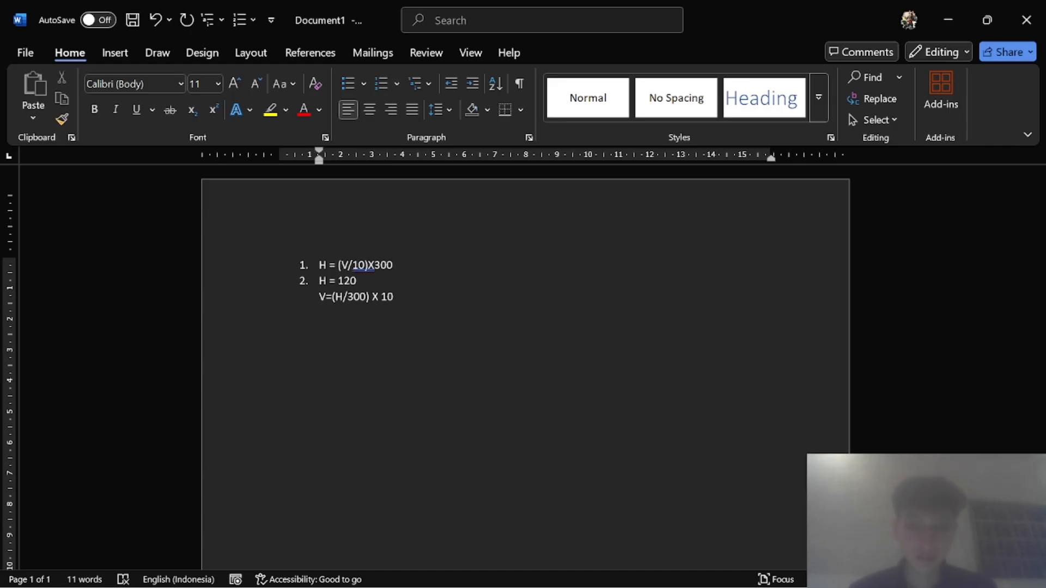
key("Return")
type("V=")
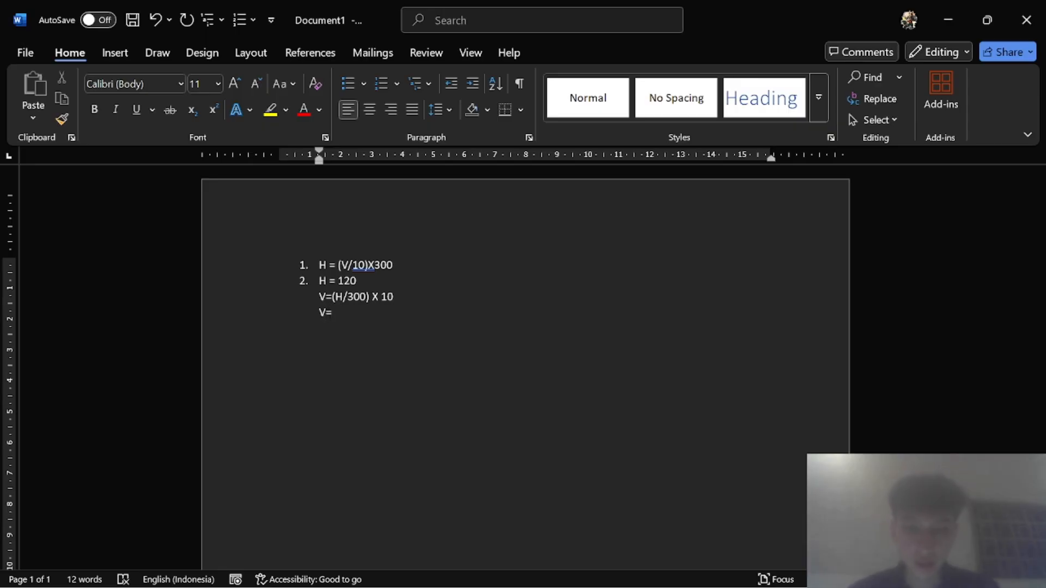
type("(120/300")
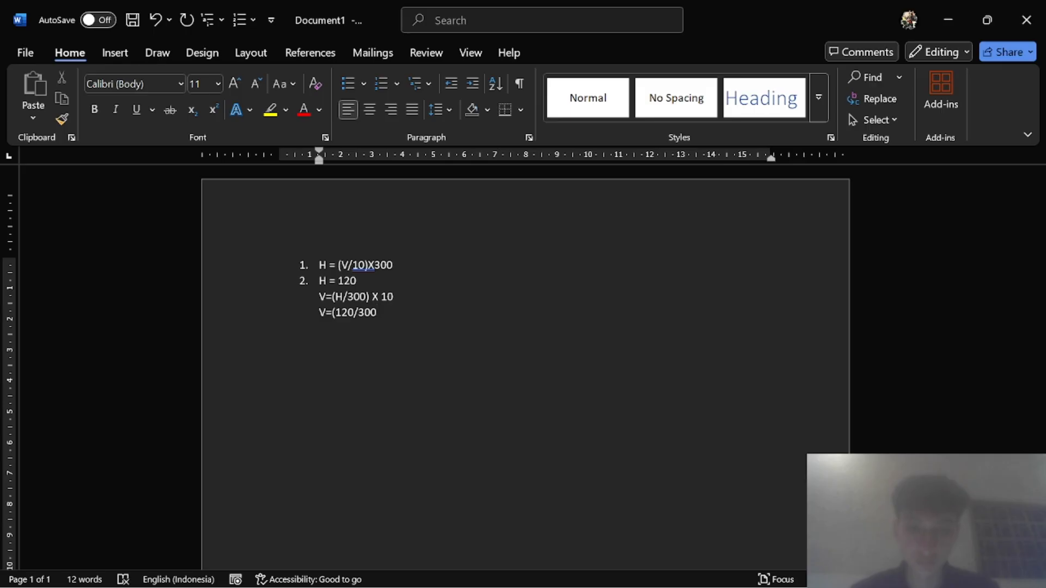
type(")X10")
Write the voltage result "V = 4V" on a new line below the substituted calculation.
key("Return")
type("V = 4vOLT")
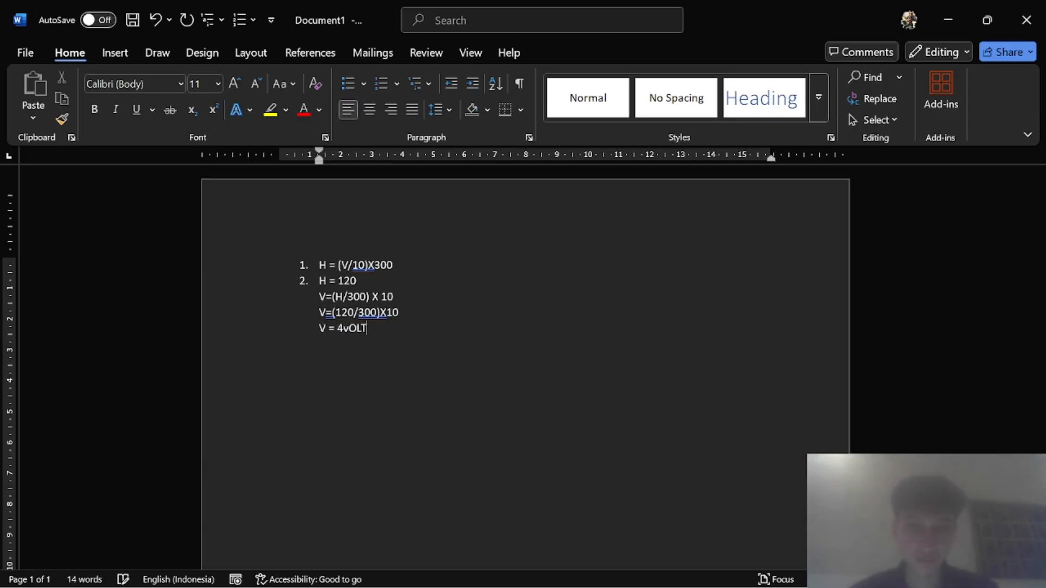
key("BackSpace")
key("BackSpace")
key("BackSpace")
key("BackSpace")
type("V")
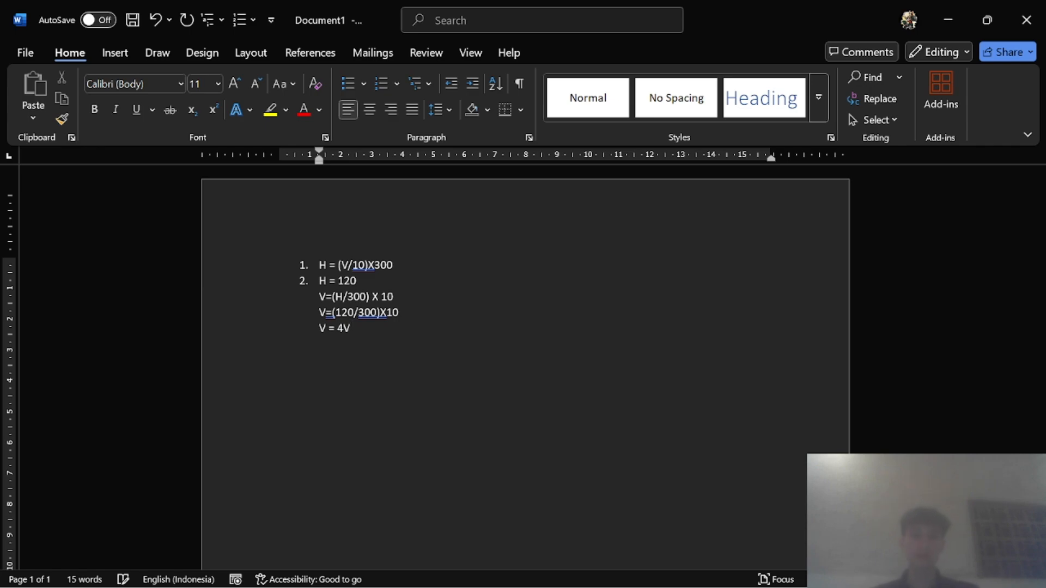
Start item 3, check the 3.7V question in Chrome's assignment PDF, and enter "V=3,7" for it in Word.
key("Return")
type("3.")
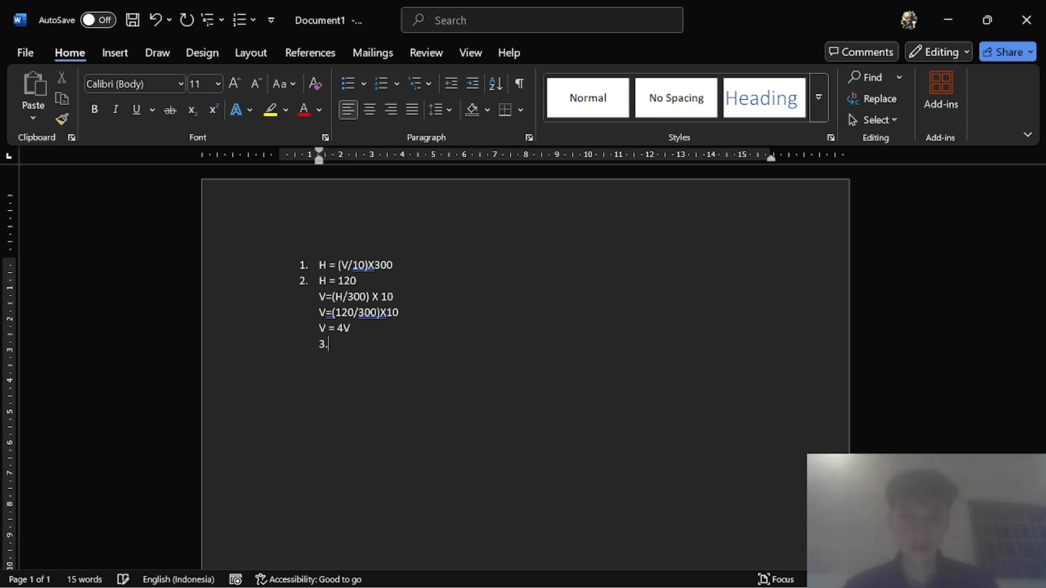
key("alt+Tab")
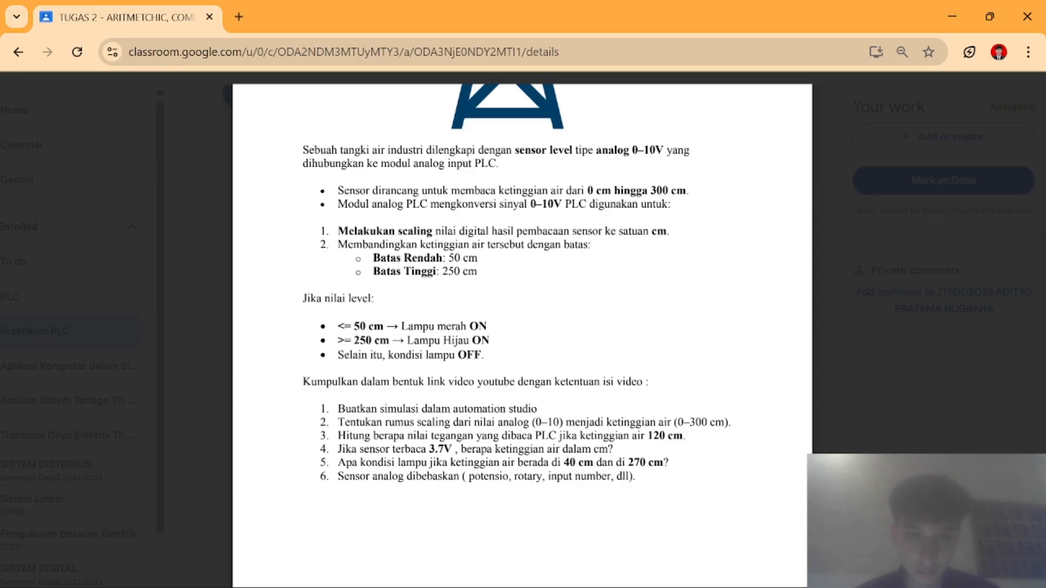
key("alt+Tab")
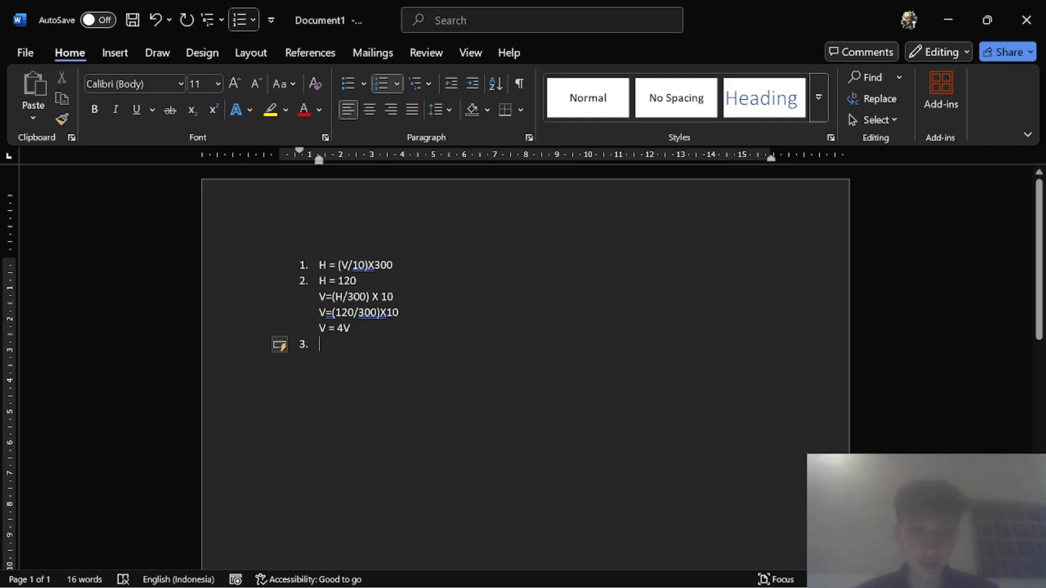
type("V")
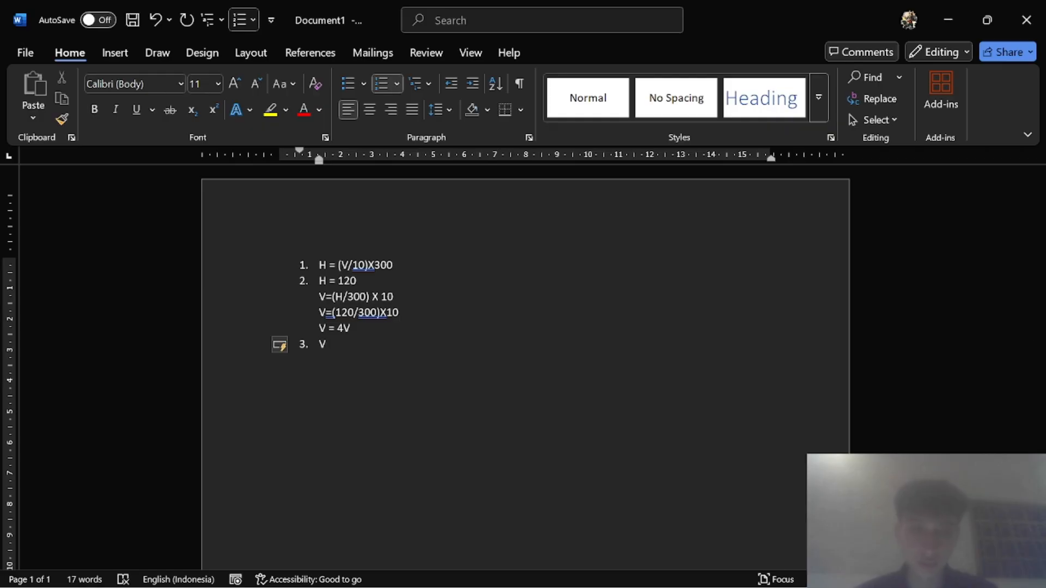
type("=3,7")
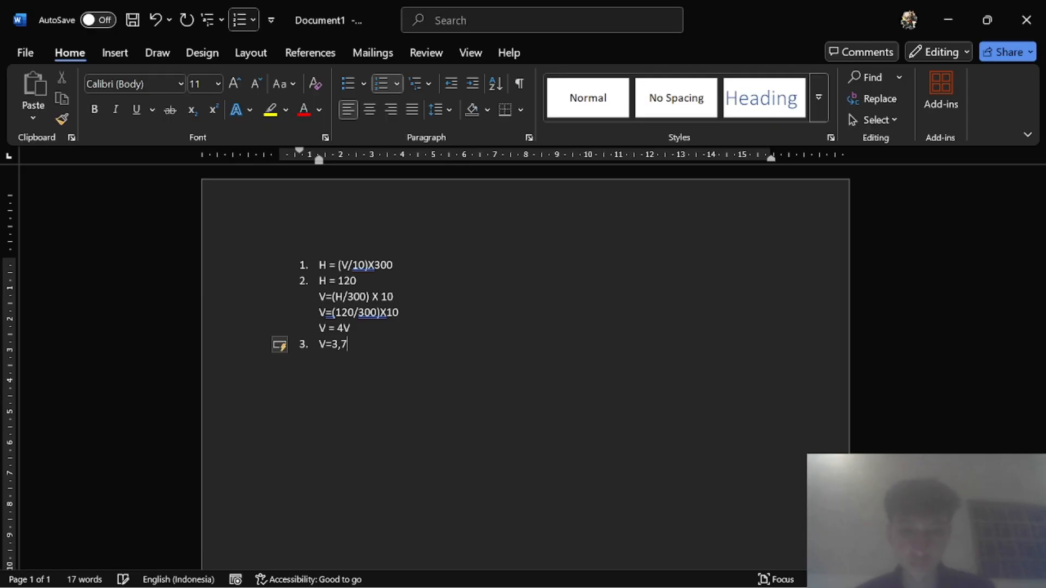
Add the unnumbered height formula "H=(V/10)X300" on the line under "V=3,7".
key("Return")
key("BackSpace")
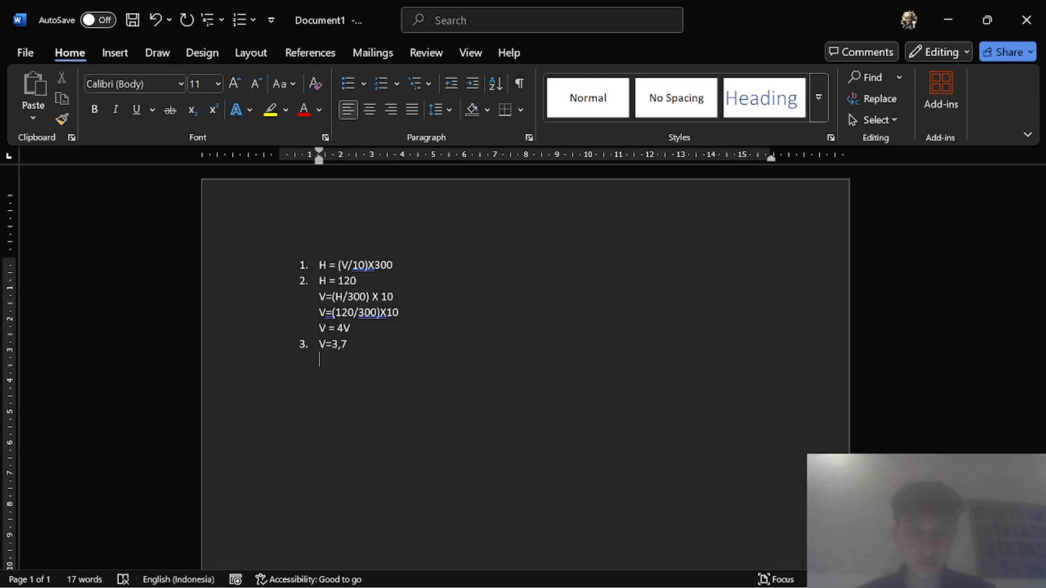
type("H=(V/3")
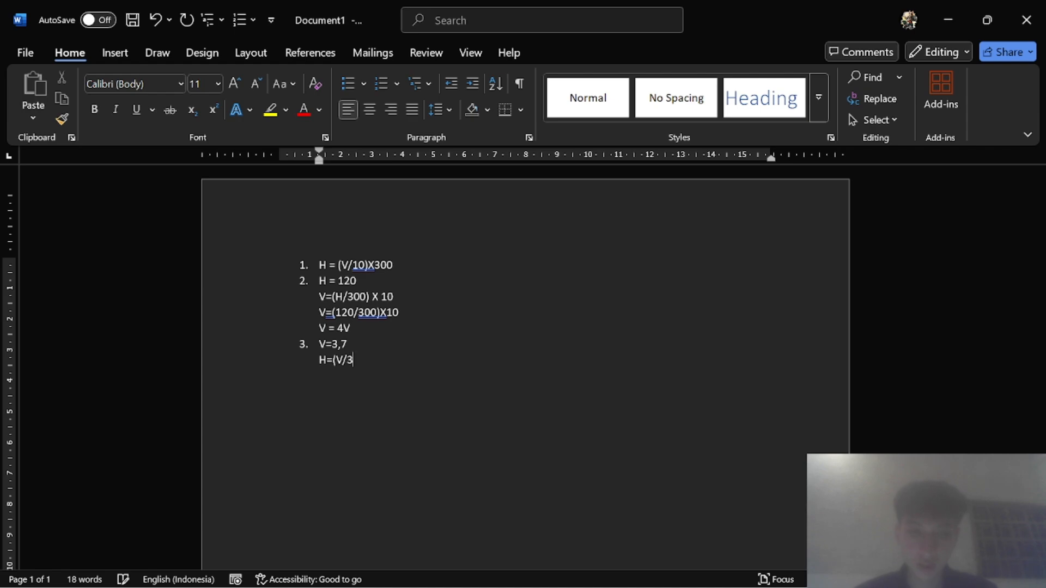
type("0)")
key("BackSpace")
key("BackSpace")
key("BackSpace")
type("10")
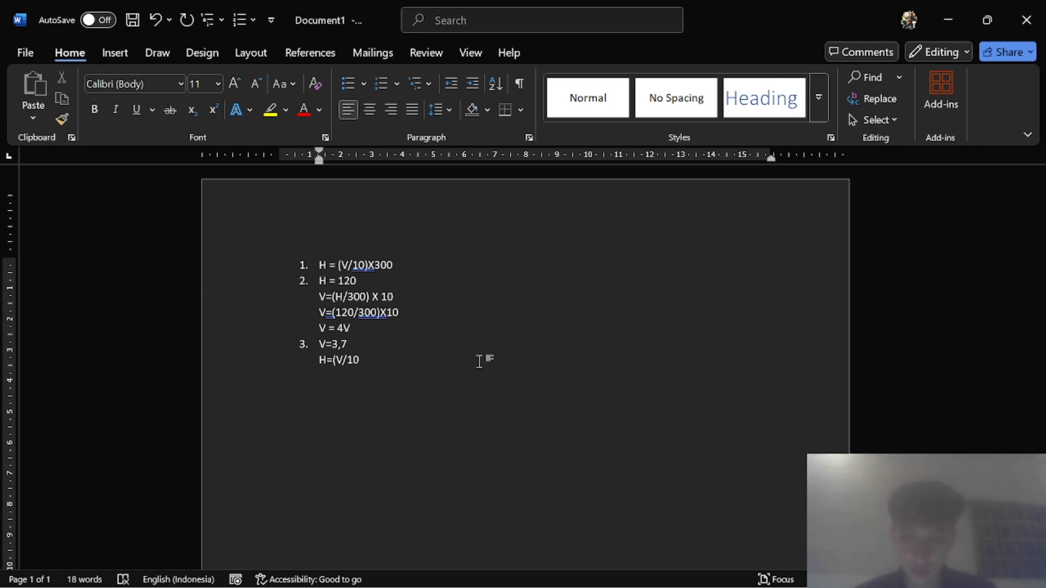
type(")X 30")
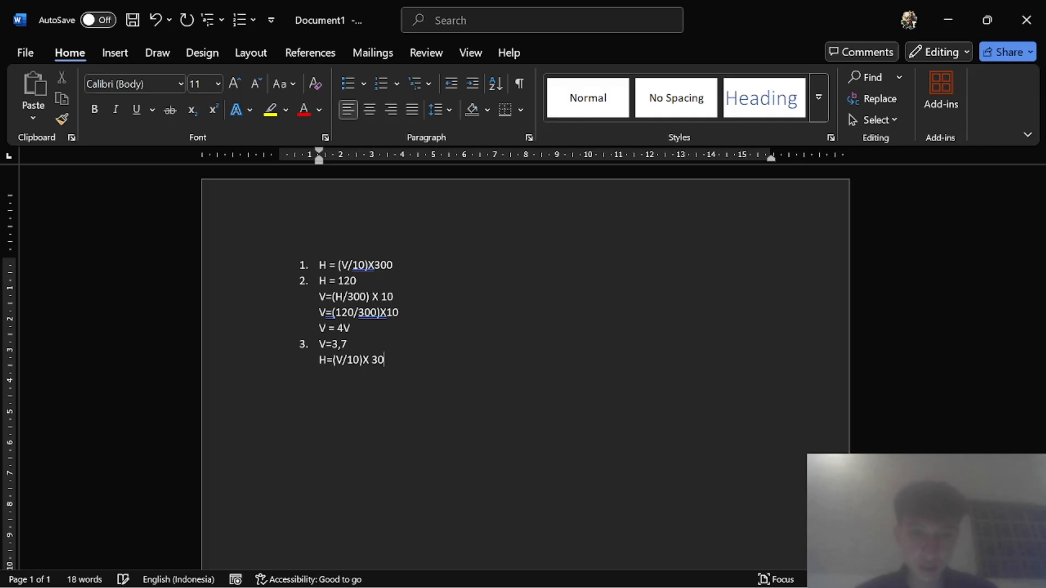
key("BackSpace")
key("BackSpace")
type("3")
key("BackSpace")
key("BackSpace")
type("3000")
key("BackSpace")
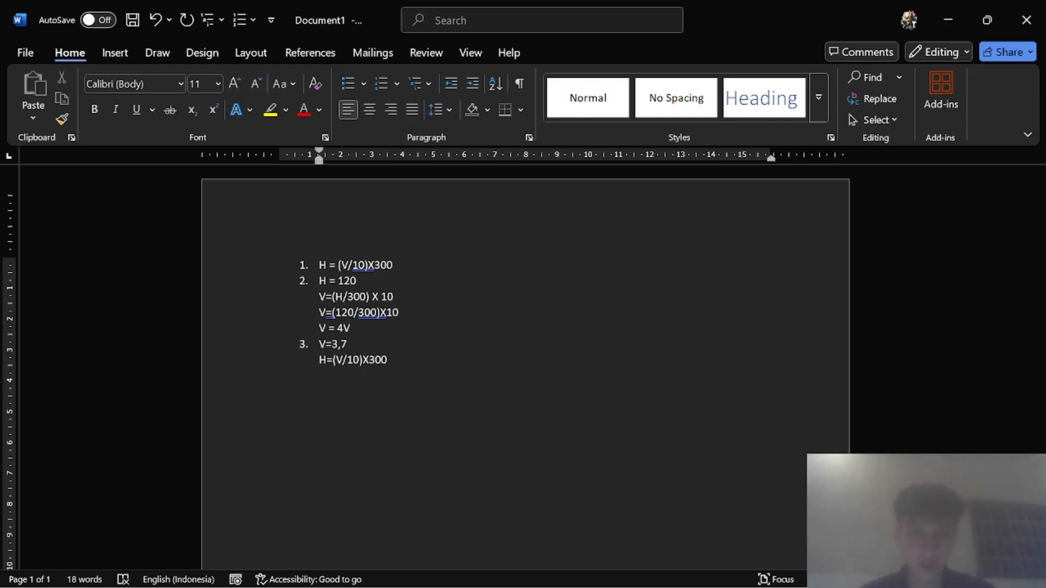
Add the substituted calculation "H=(3,7X10)X300" on a new line below item 3's height formula.
key("Return")
type("H")
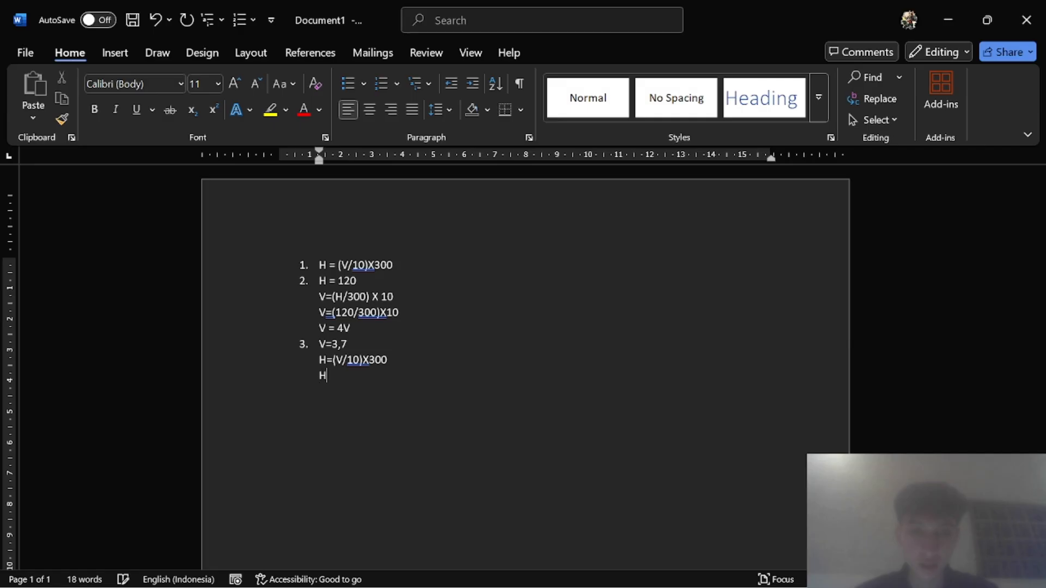
type("=(3,7X10)X300")
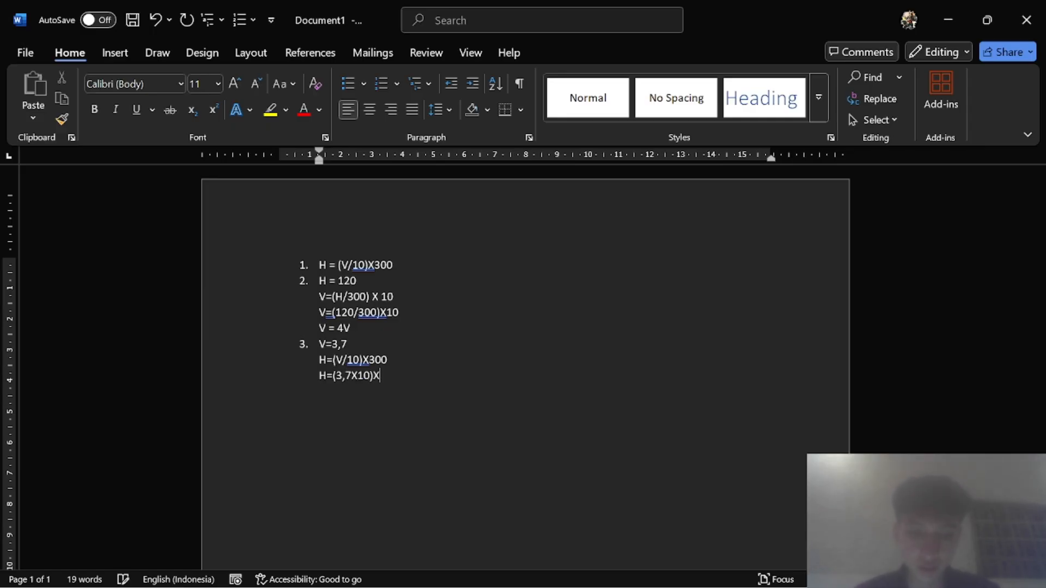
key("Return")
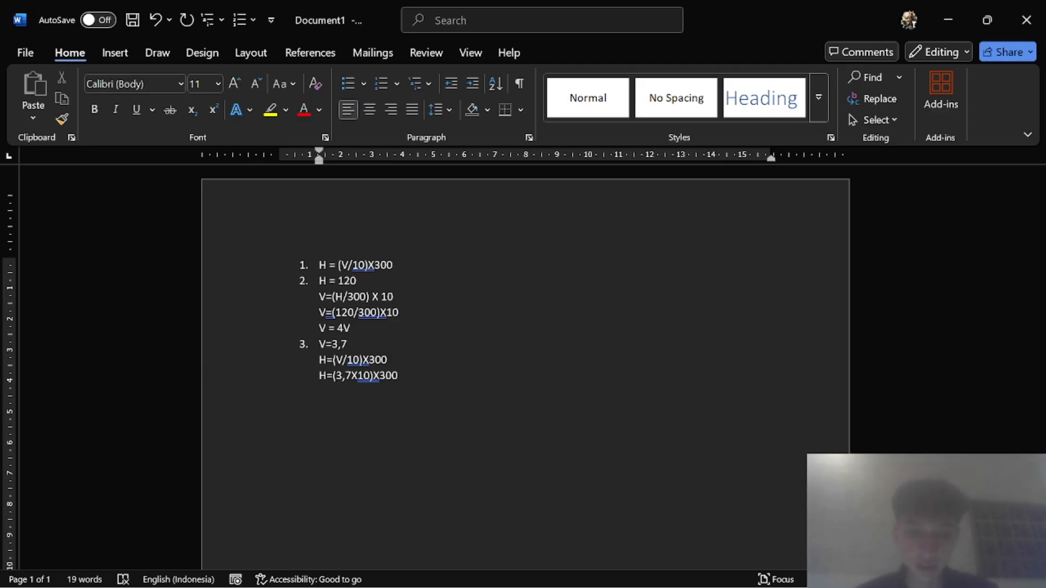
Write the height result "H = 111 Cm" on the line below the substituted calculation.
type("H = 111 CM")
key("BackSpace")
type("M")
key("BackSpace")
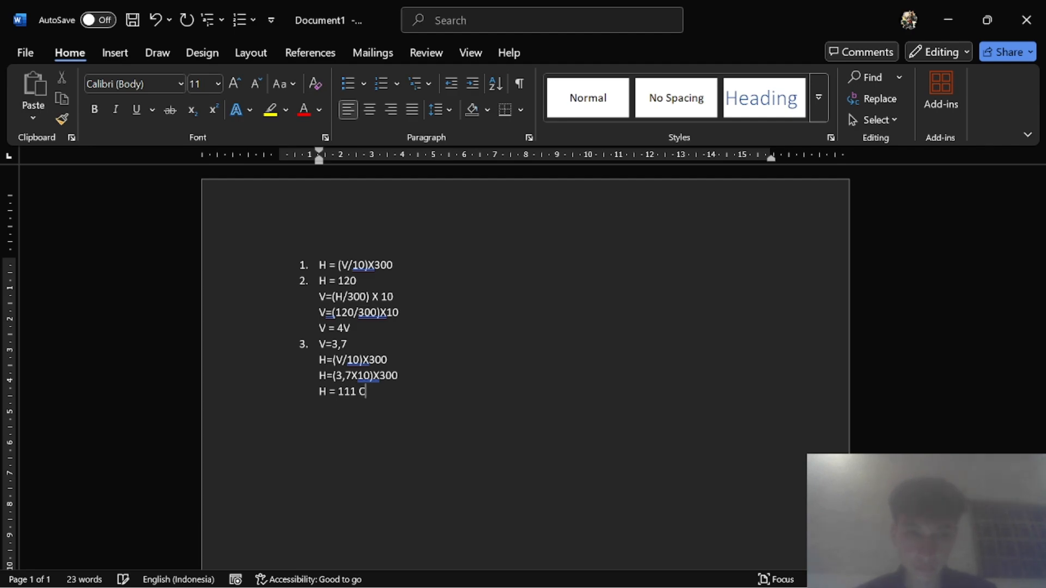
type("m")
key("Return")
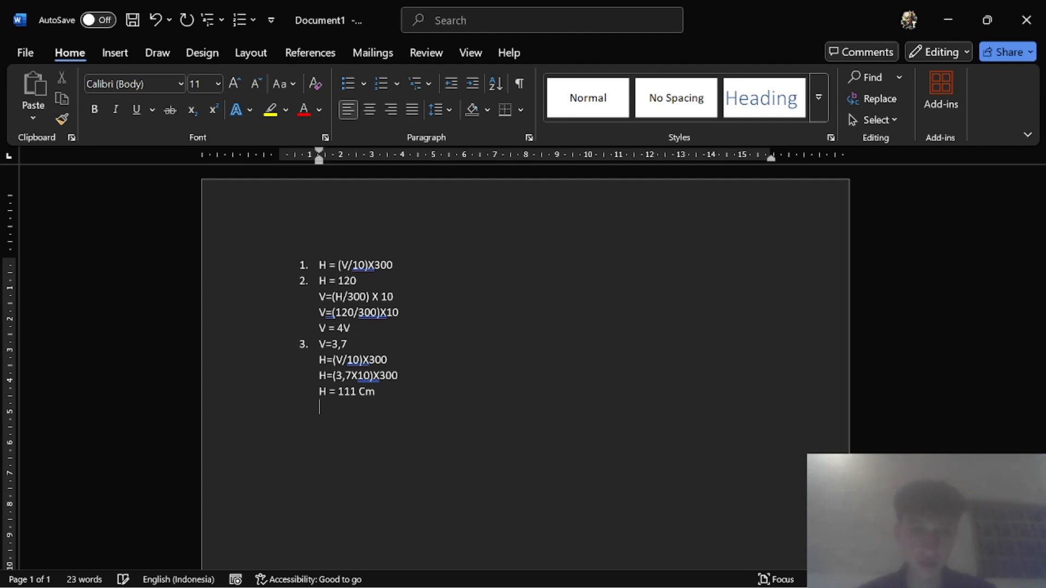
Start item 4, check the lamp-condition question for 40 cm and 270 cm in Chrome's assignment PDF, and return to Word.
type("4.")
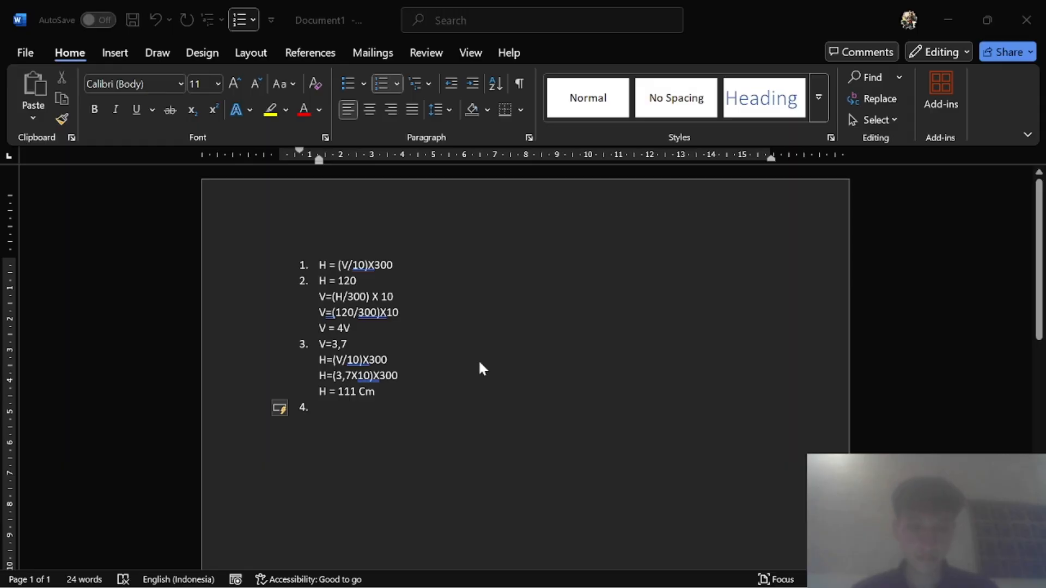
key("alt+Tab")
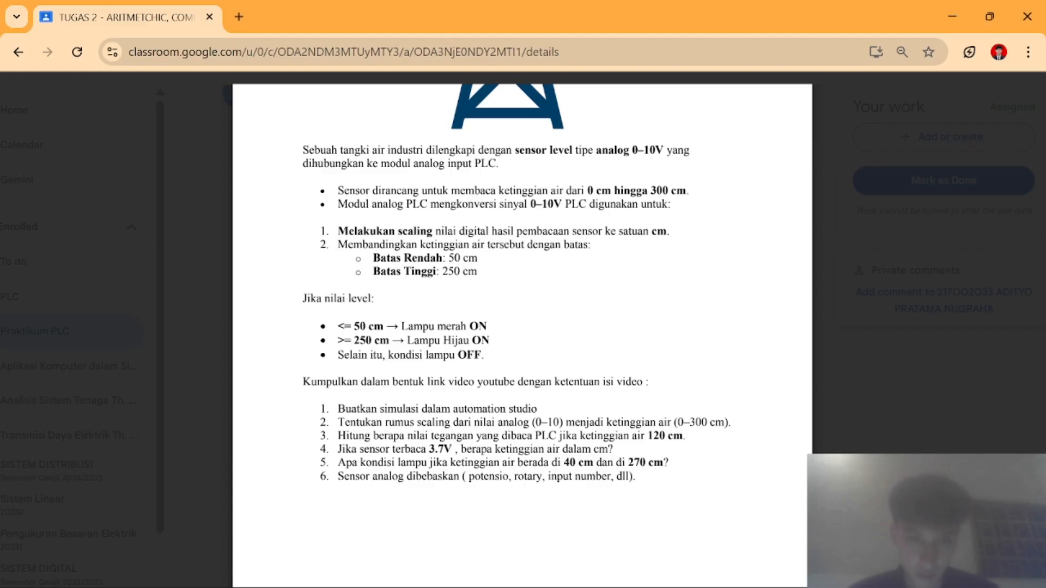
scroll(517, 283, "down", 1)
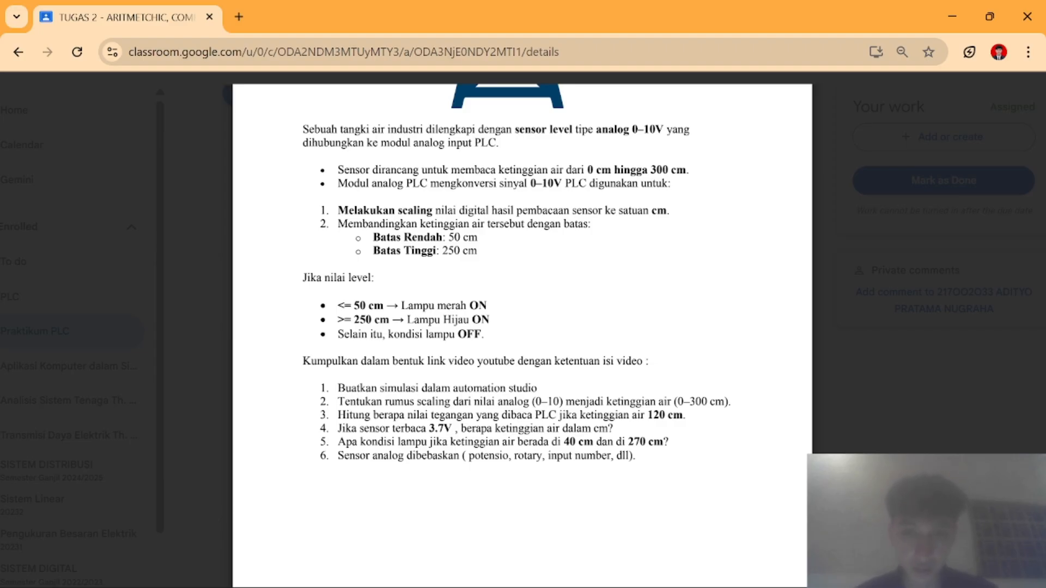
key("alt+Tab")
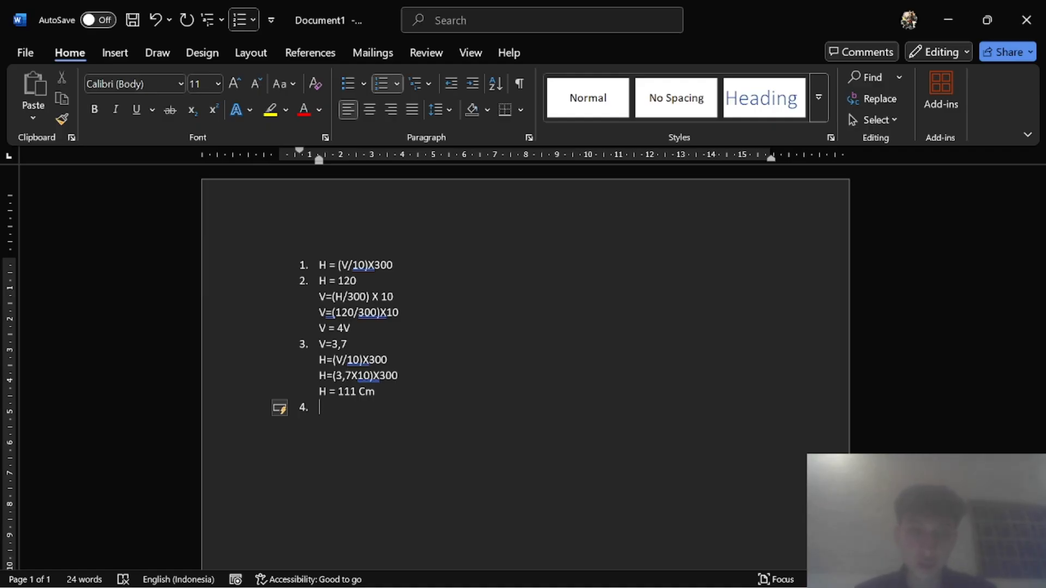
type("Jika")
key("BackSpace")
key("BackSpace")
key("BackSpace")
key("BackSpace")
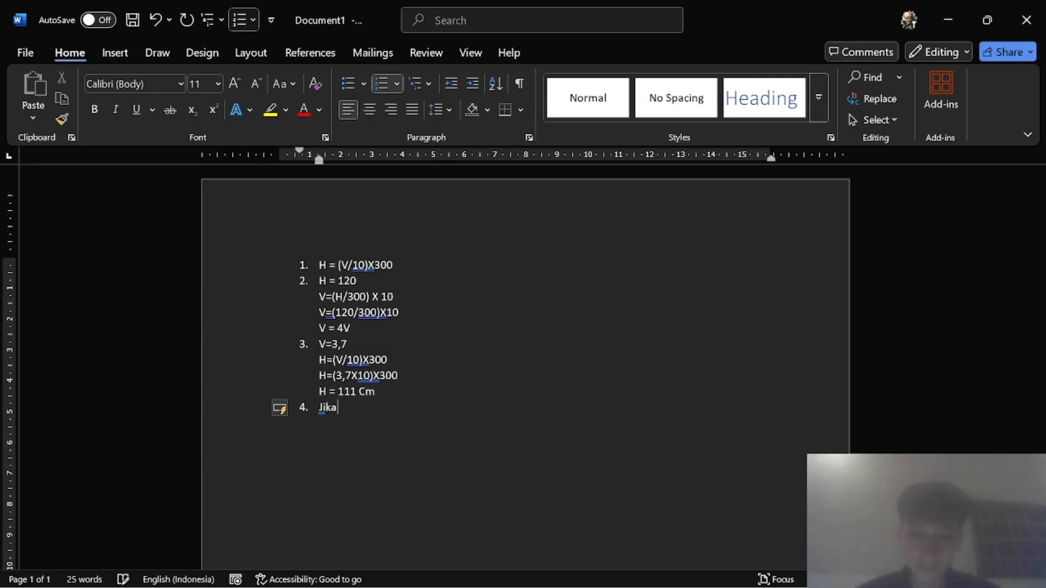
key("BackSpace")
left_click(345, 83)
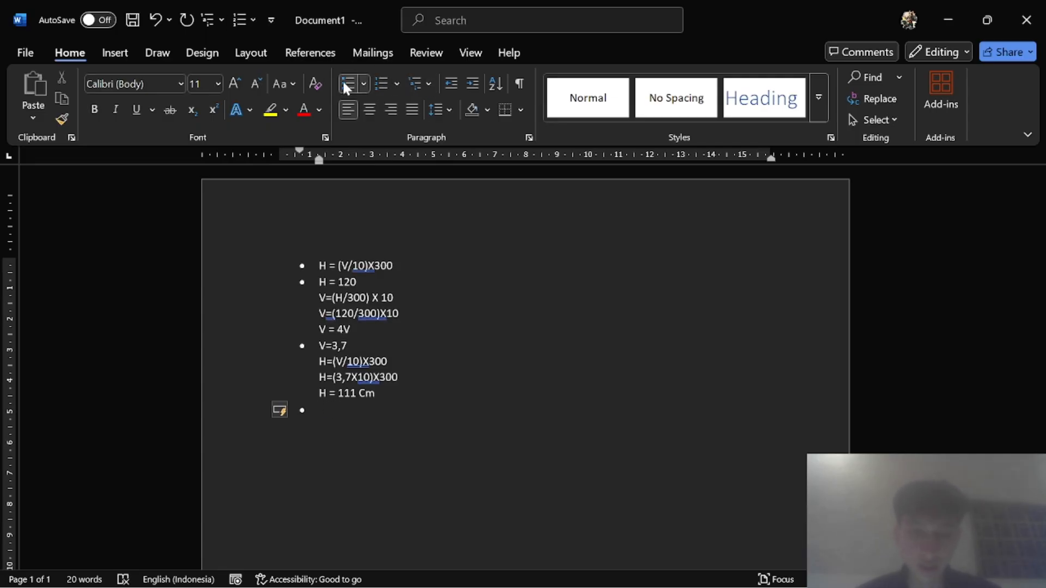
key("ctrl+z")
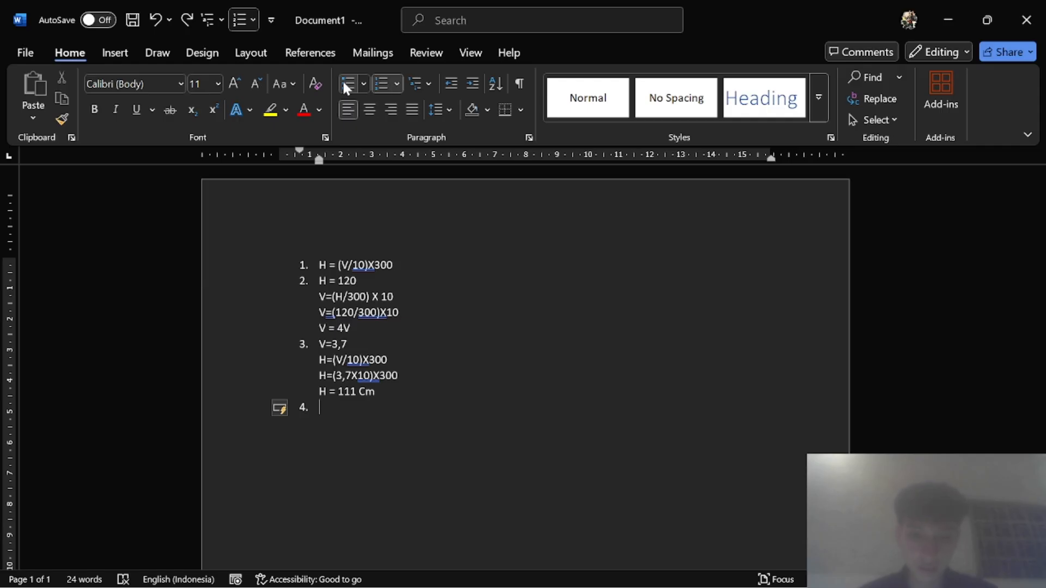
Enter "– H=40 maka lampu merah akan menyala" as item 4's first answer, dismissing the low-battery notice.
type("- j")
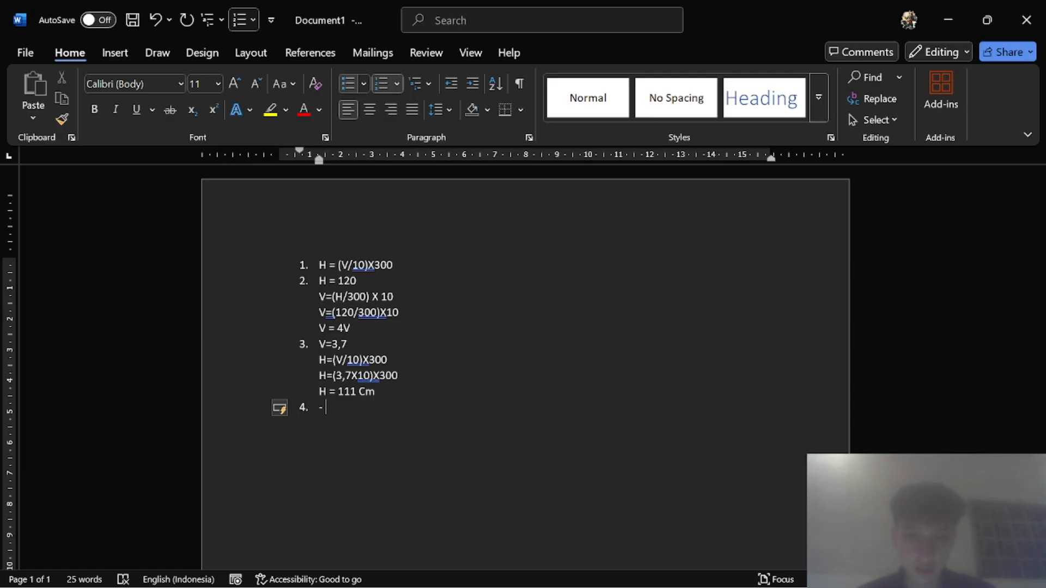
type("h")
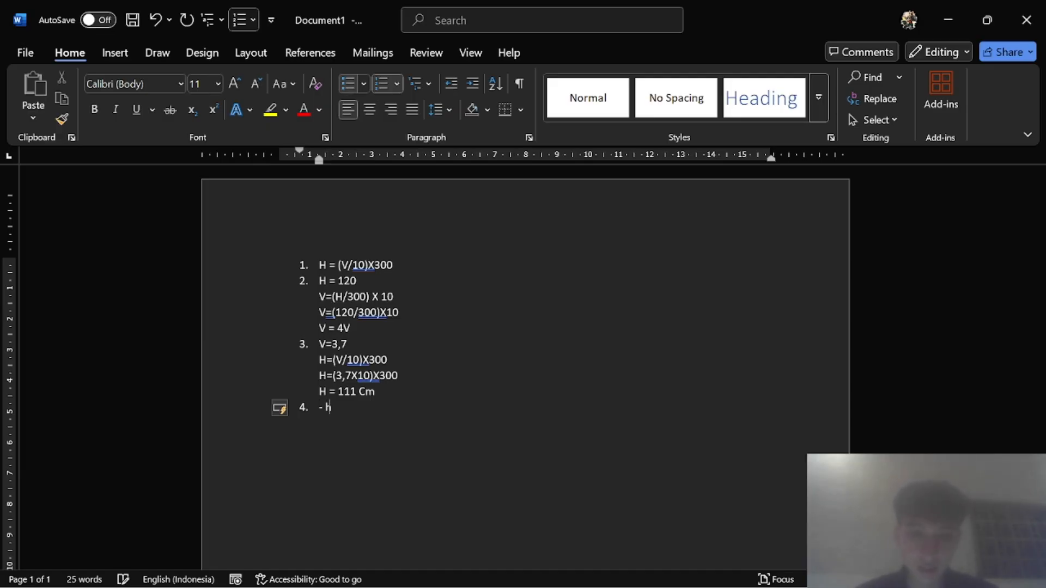
key("BackSpace")
type("h")
key("BackSpace")
type("H")
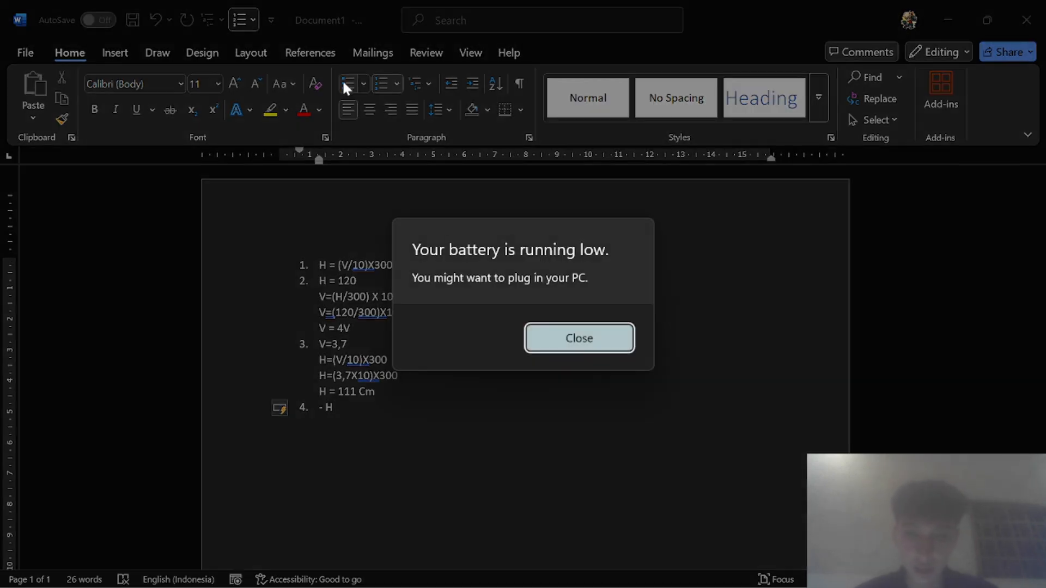
left_click(556, 328)
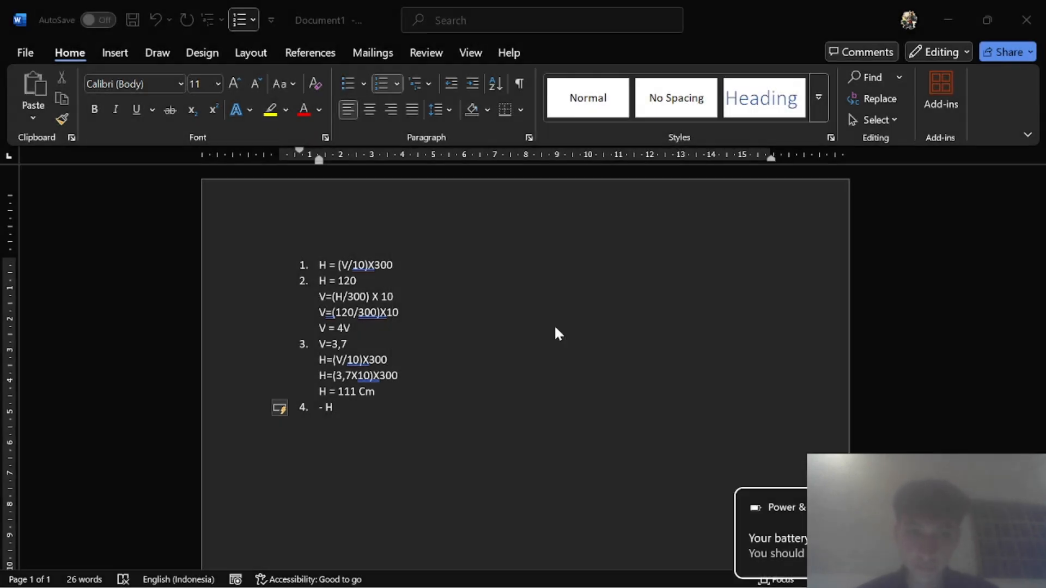
left_click(351, 404)
type("=")
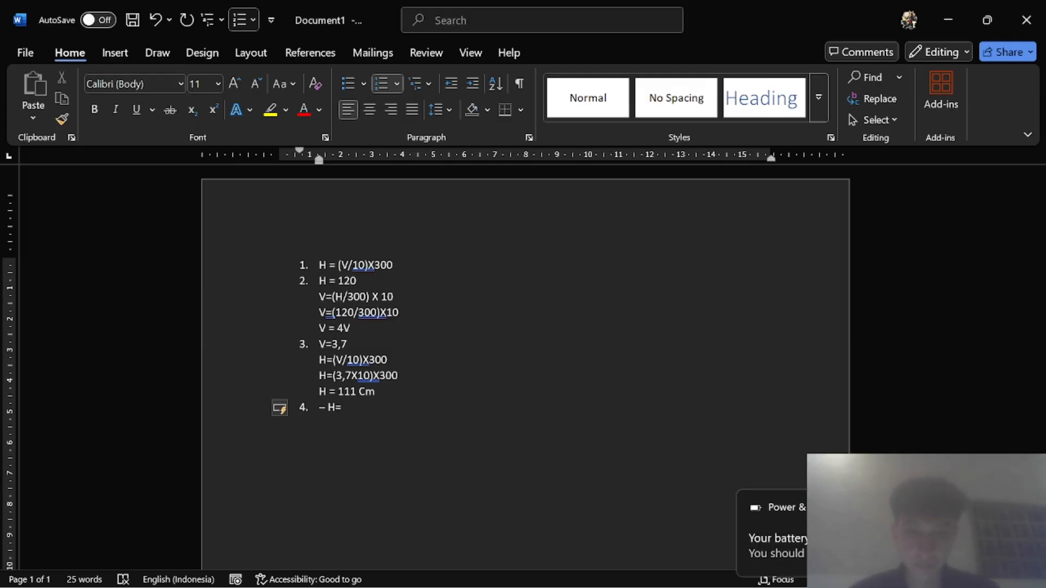
type("40")
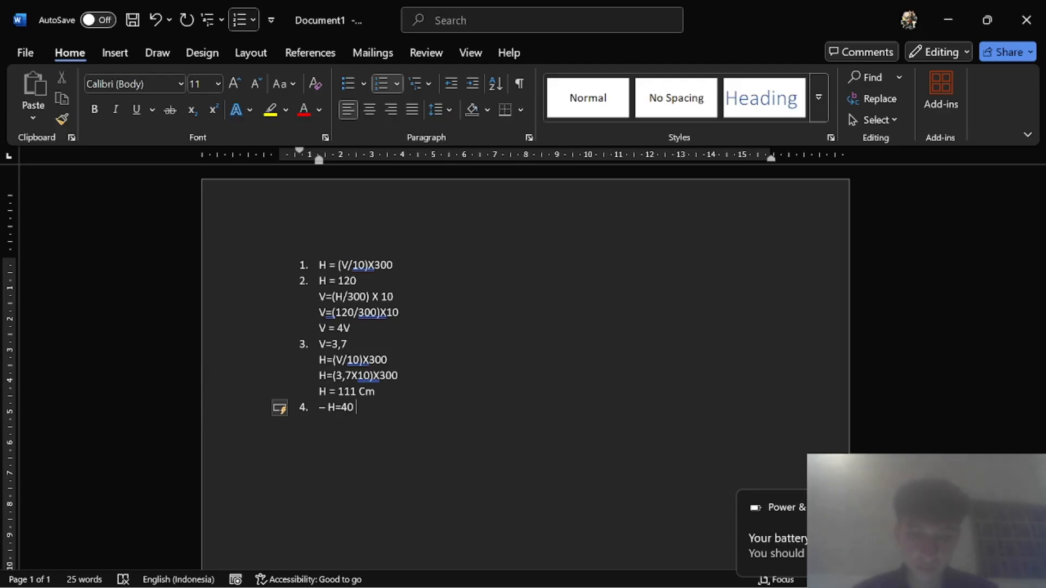
type(" maka lampu ")
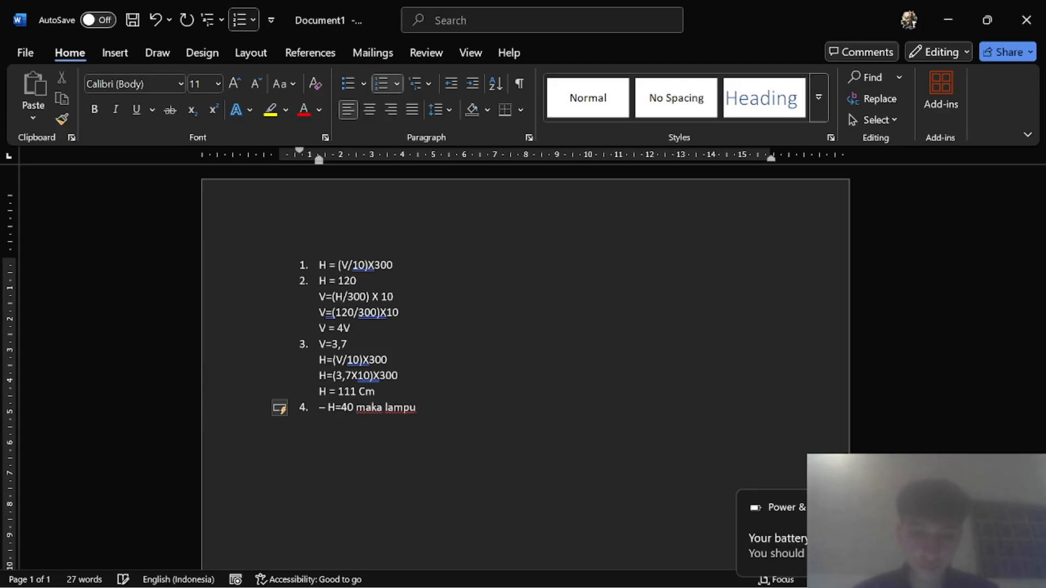
type("merah akan men")
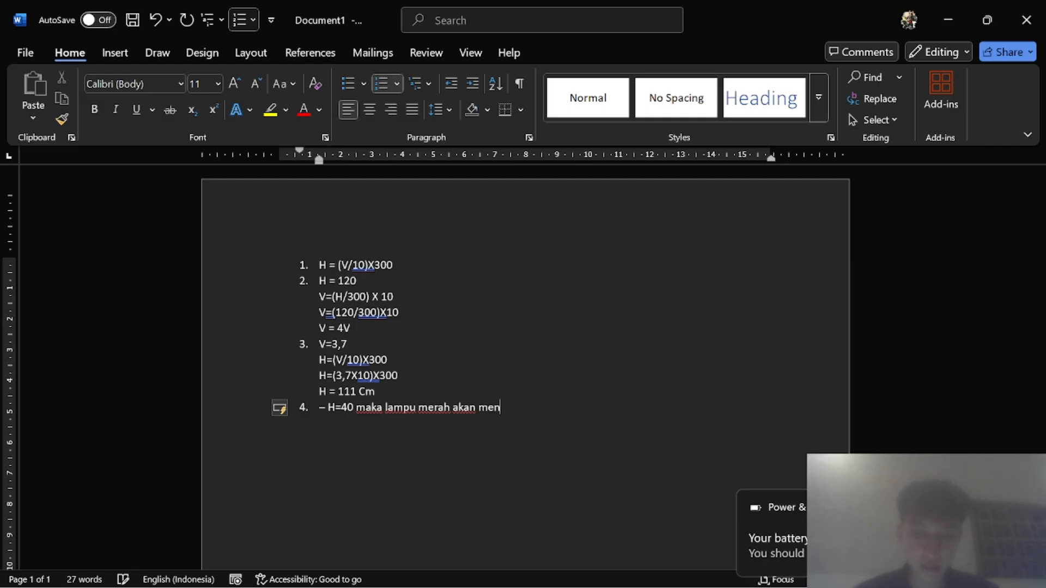
type("yala")
key("Return")
key("BackSpace")
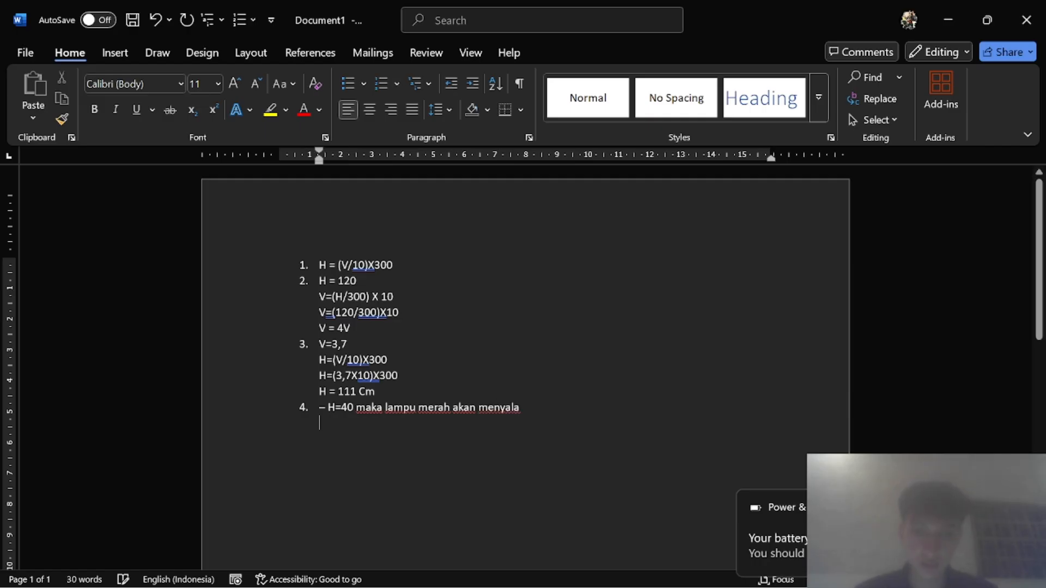
type("-")
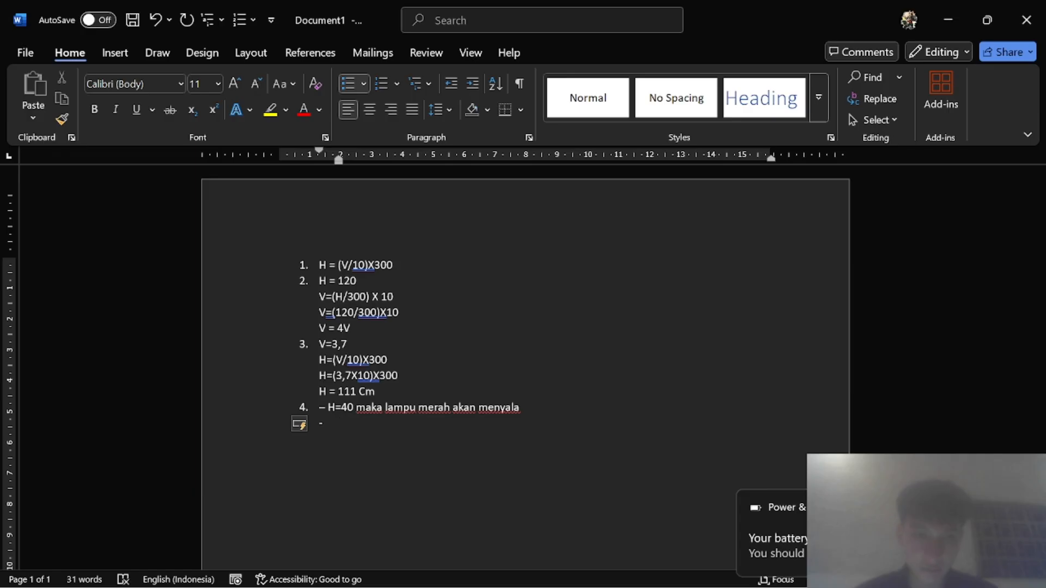
key("ctrl+z")
key("ctrl+z")
key("ctrl+z")
key("ctrl+z")
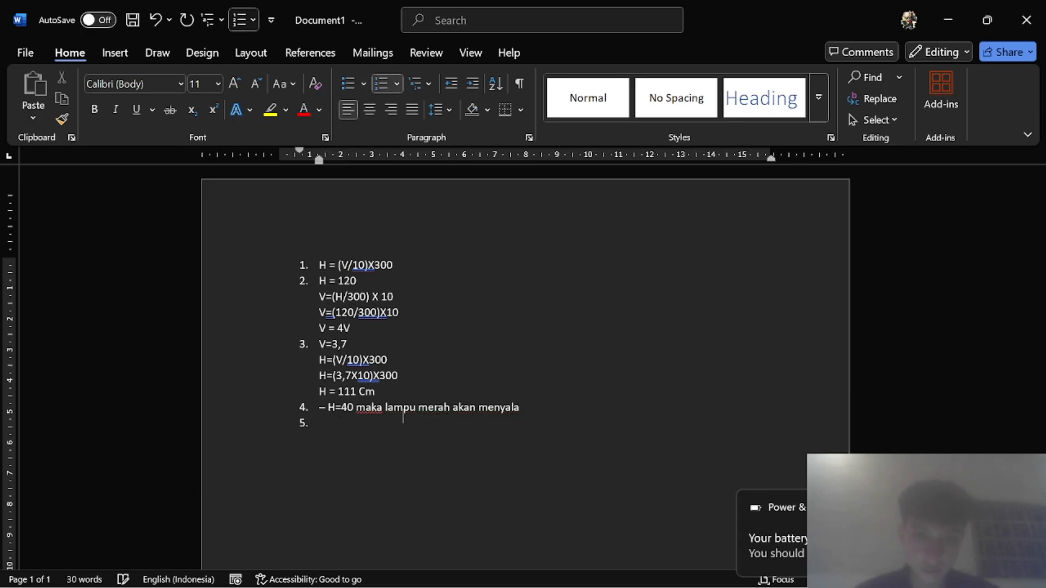
Add the unnumbered answer "-H=270 maka lampu hijau akan menyala" below the 40 cm answer in item 4.
key("BackSpace")
type("-")
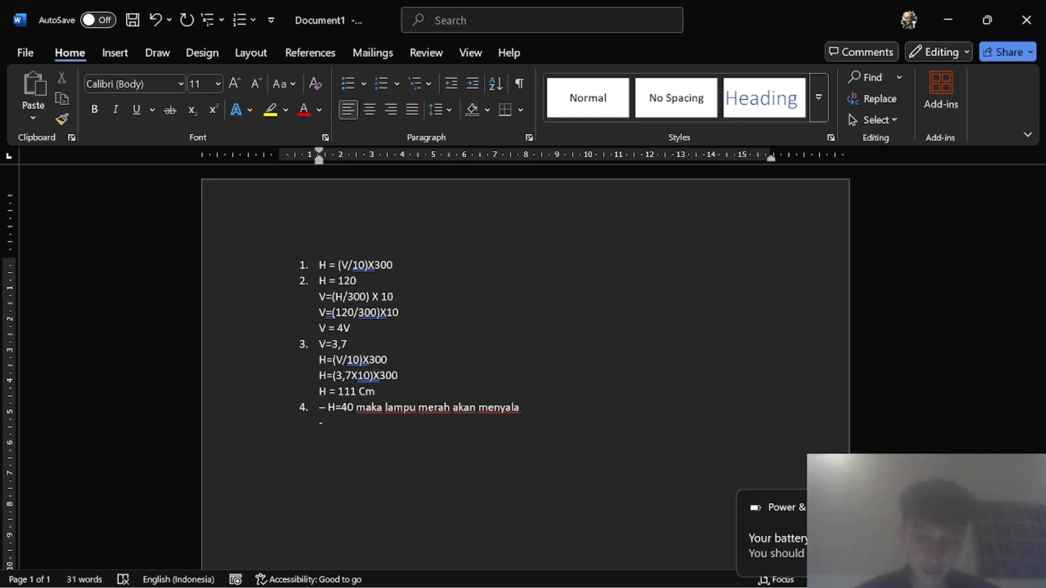
type("H=2")
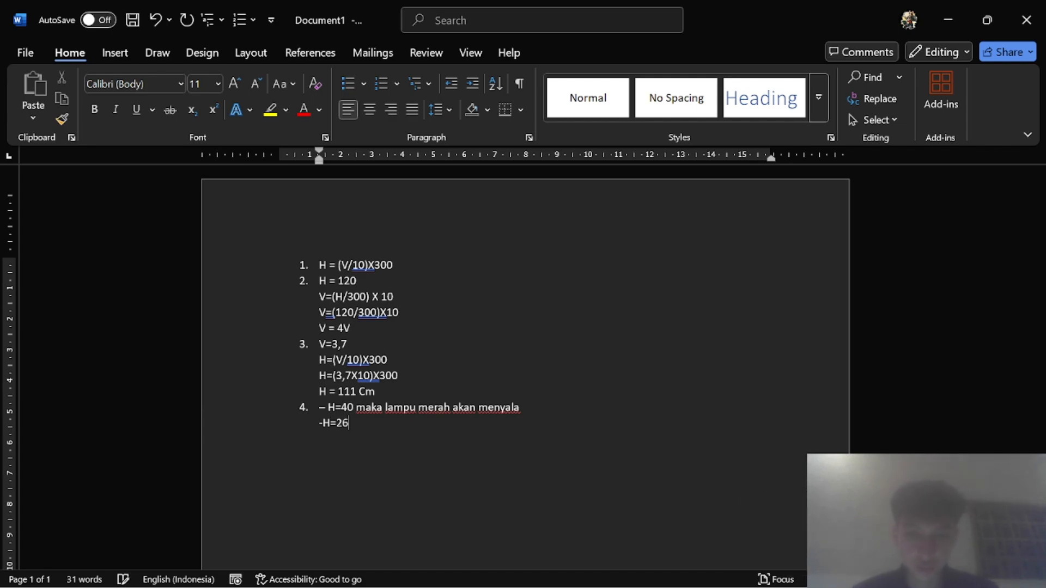
type("70")
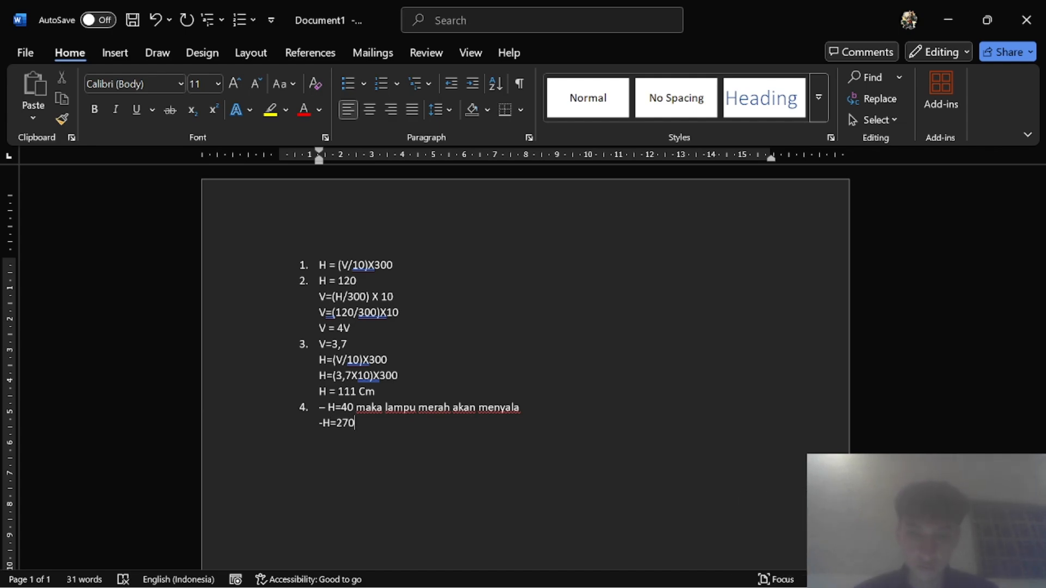
type(" maka lamp")
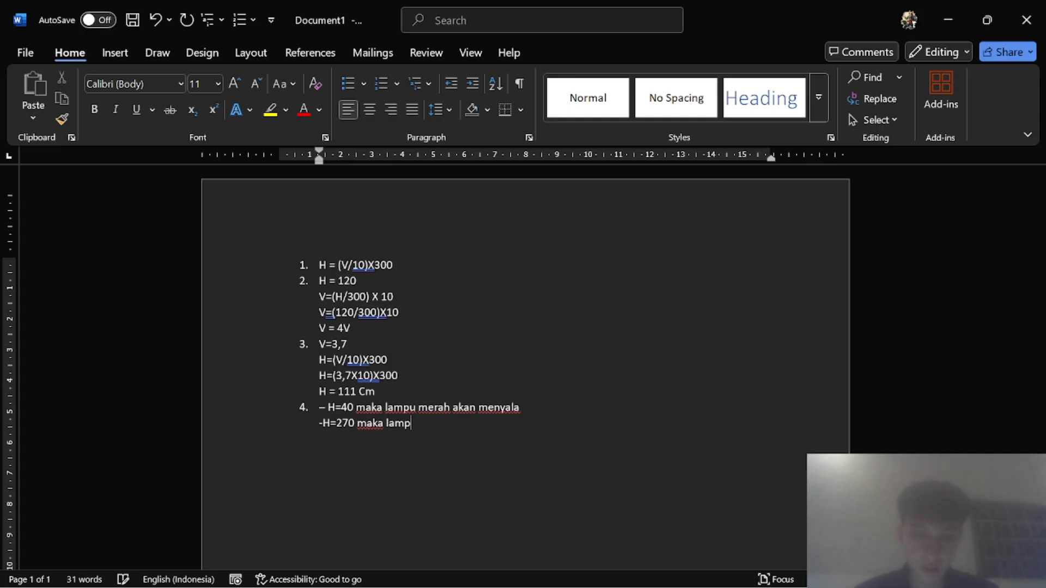
type("u hijau aka")
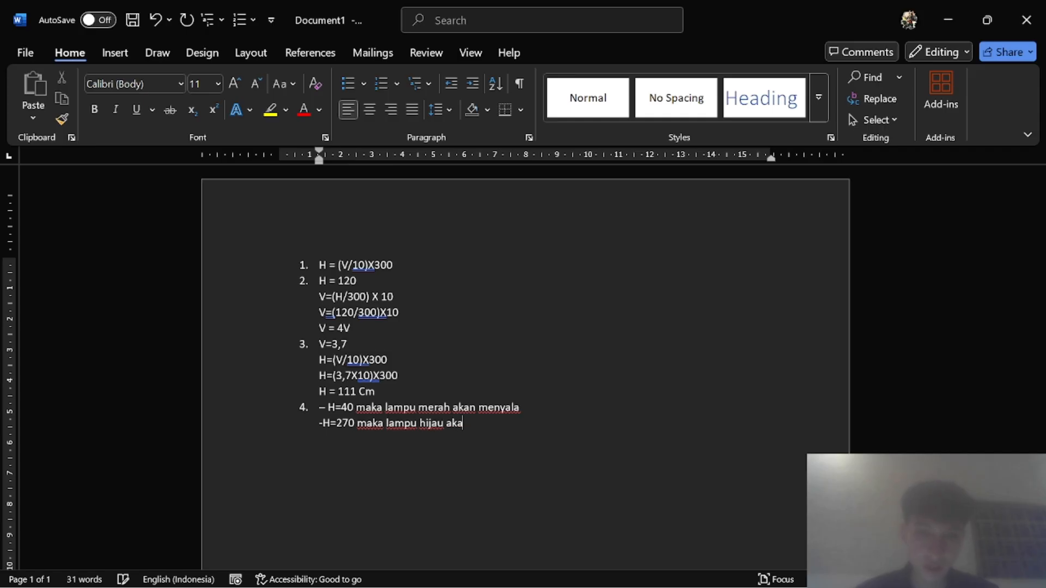
type("n menyala")
key("Return")
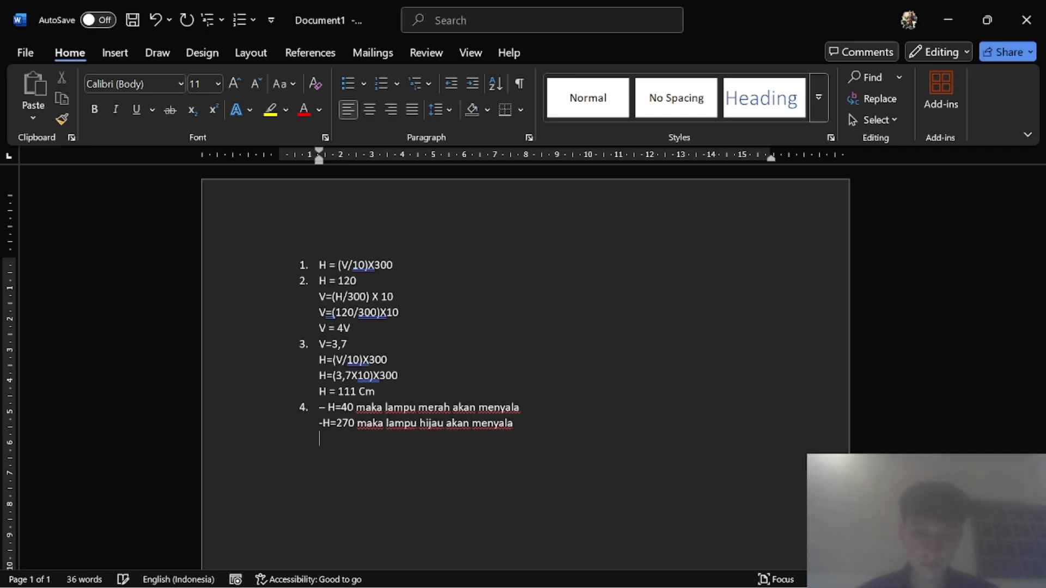
Switch to Automation Studio, start the simulation, and lower the sensor knob to a level of about 40 cm.
key("alt+Tab")
key("alt+Tab")
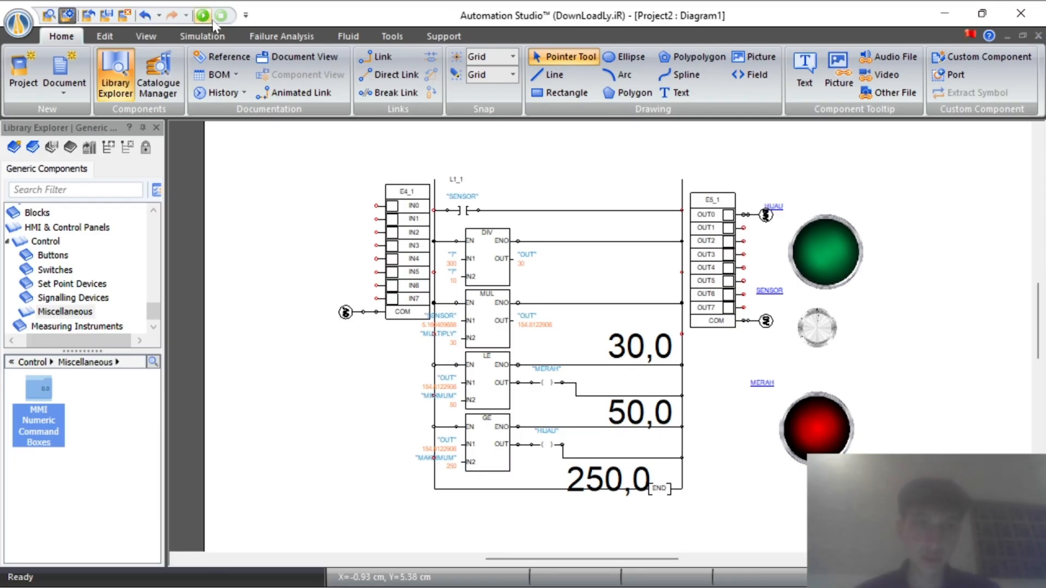
left_click(203, 16)
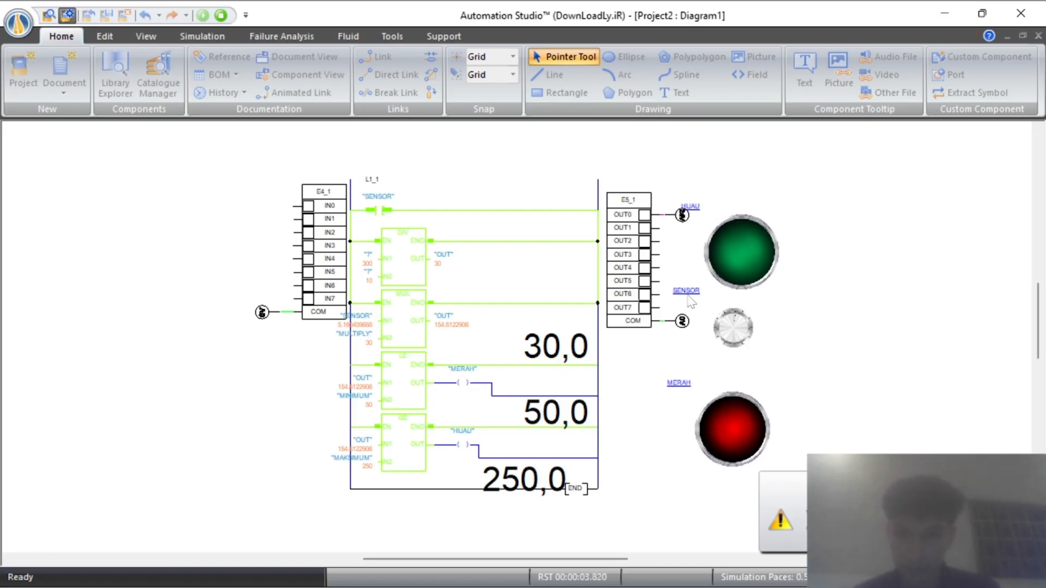
left_click_drag(739, 328, 726, 333)
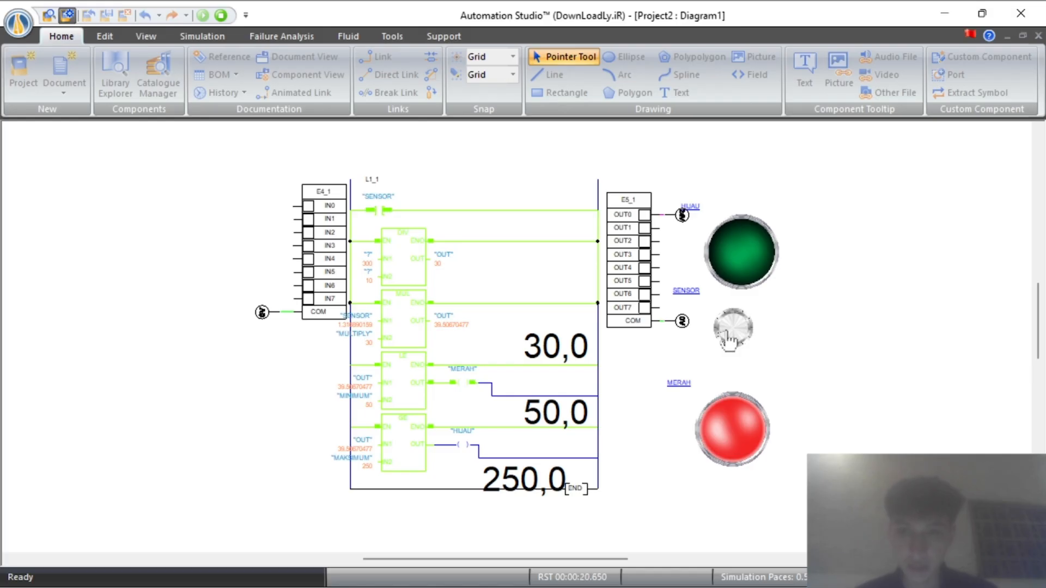
Raise the sensor knob to a level of about 264 cm and return it to about 154 cm.
left_click_drag(726, 334, 735, 325)
left_click(739, 333)
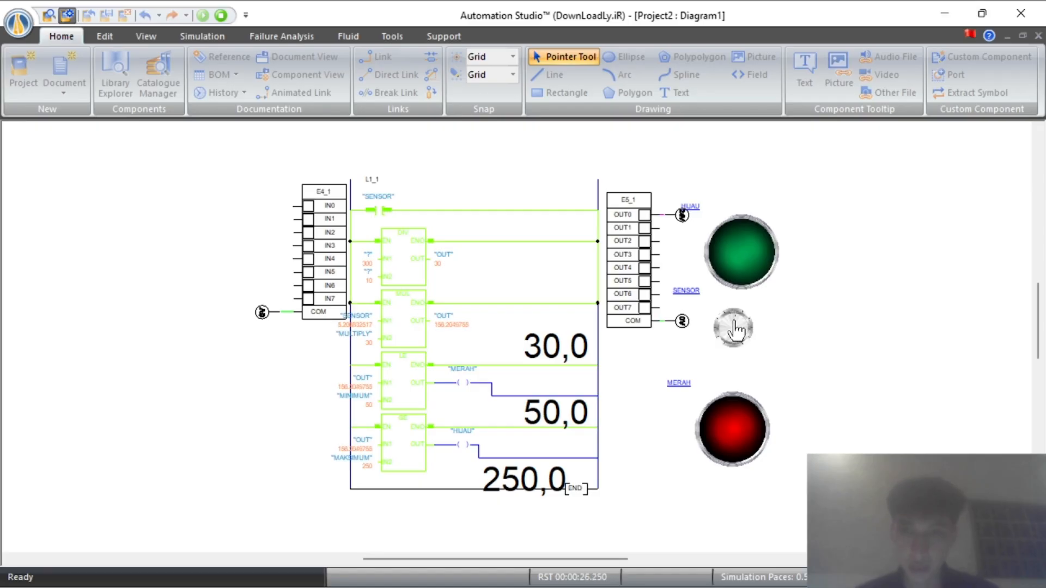
left_click(734, 330)
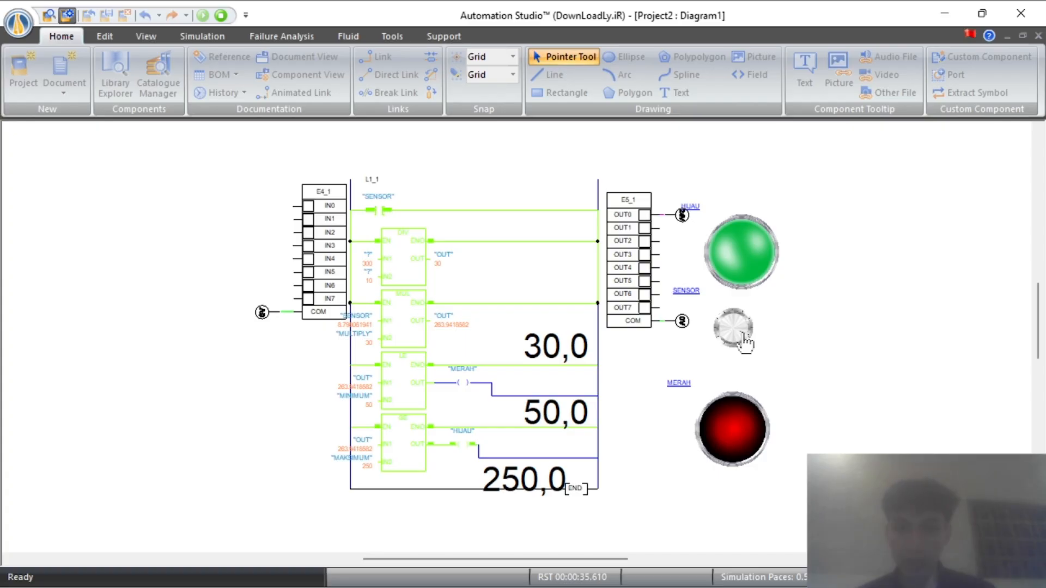
mouse_move(745, 343)
left_mouse_down()
mouse_move(747, 330)
mouse_move(735, 328)
left_mouse_up()
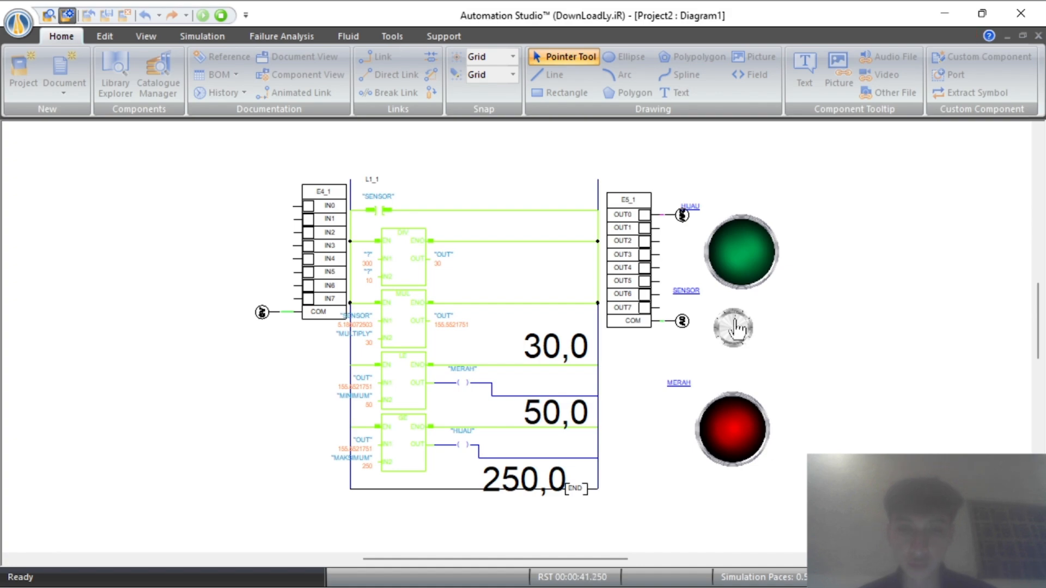
left_click_drag(735, 328, 738, 326)
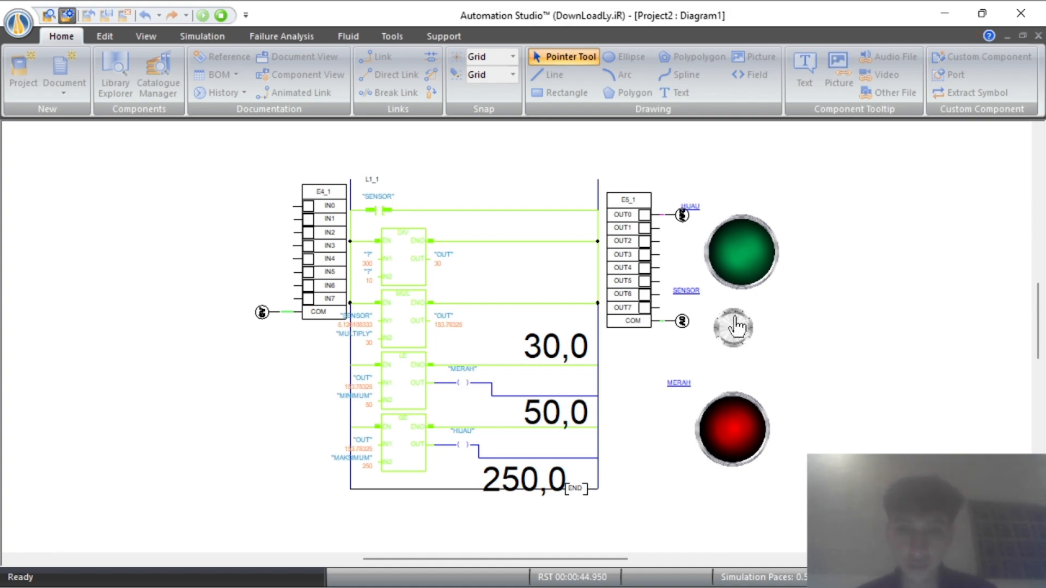